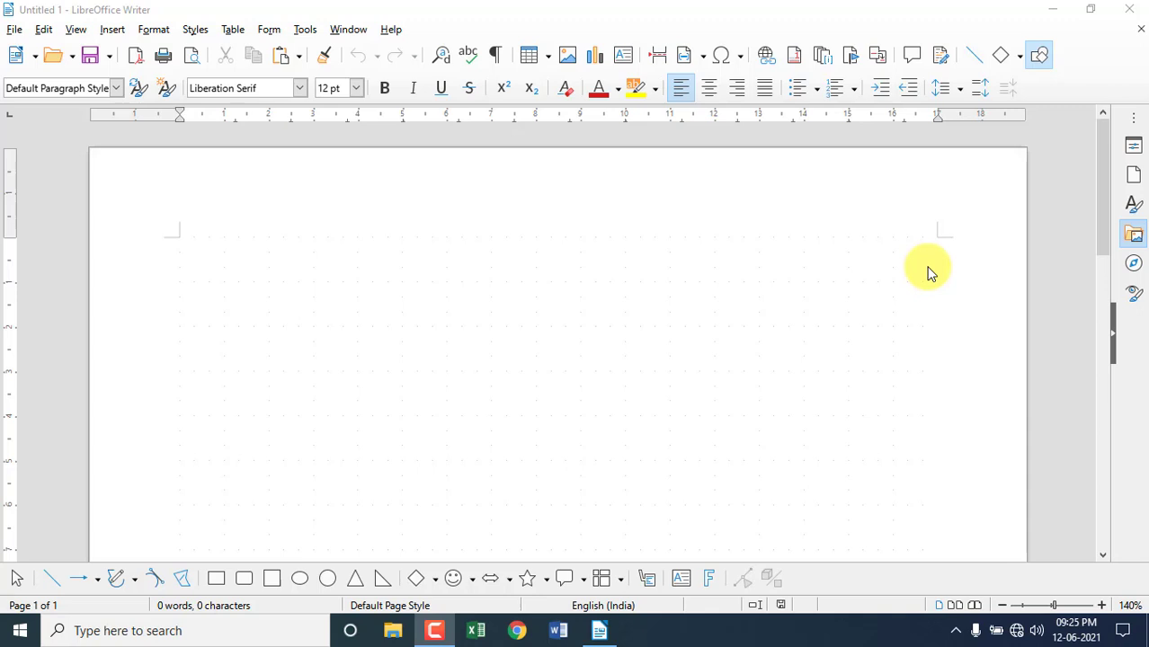
Type 'Khasla Computer' on the first line of the page.
left_click(43, 30)
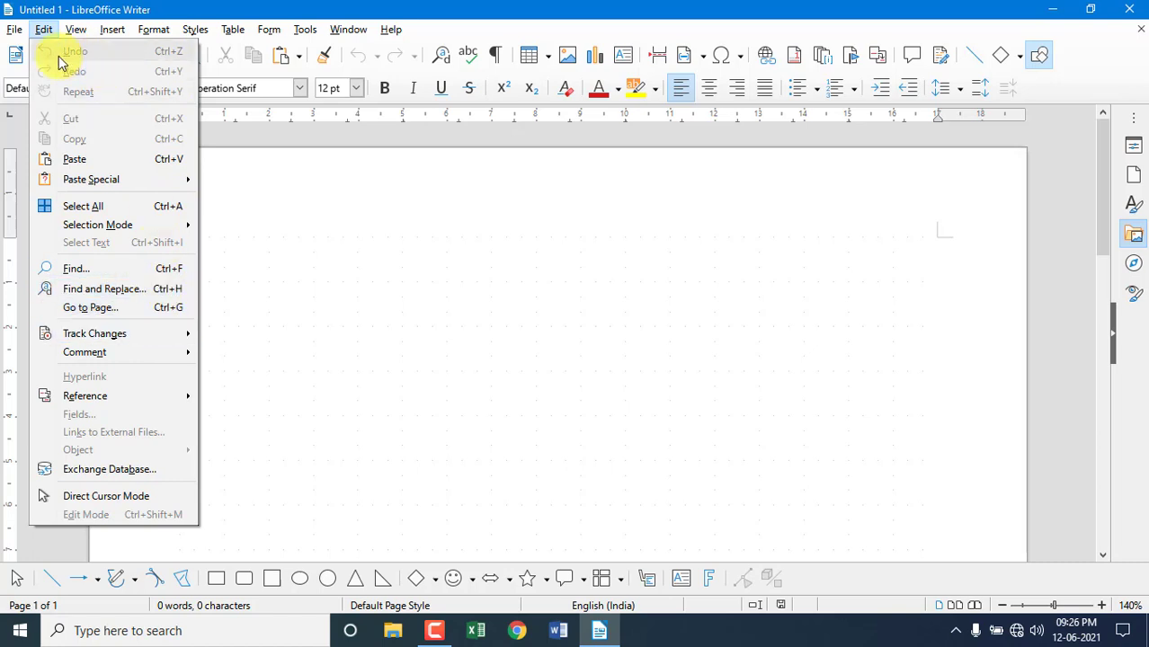
left_click(301, 243)
type("Kh")
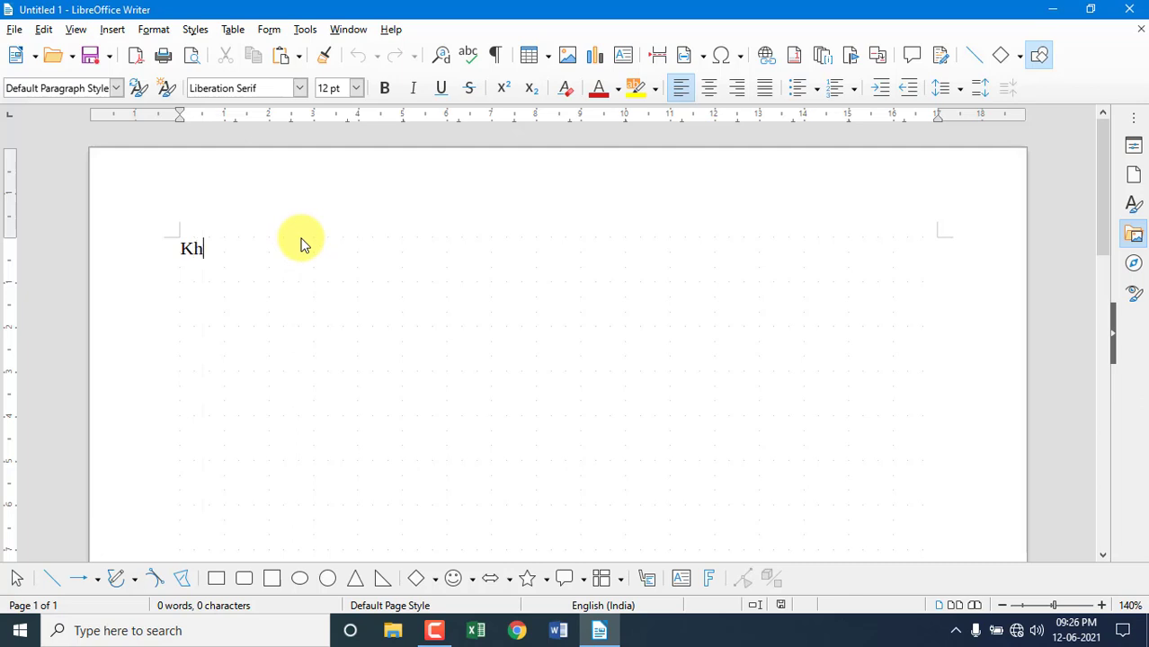
type("asla Computer")
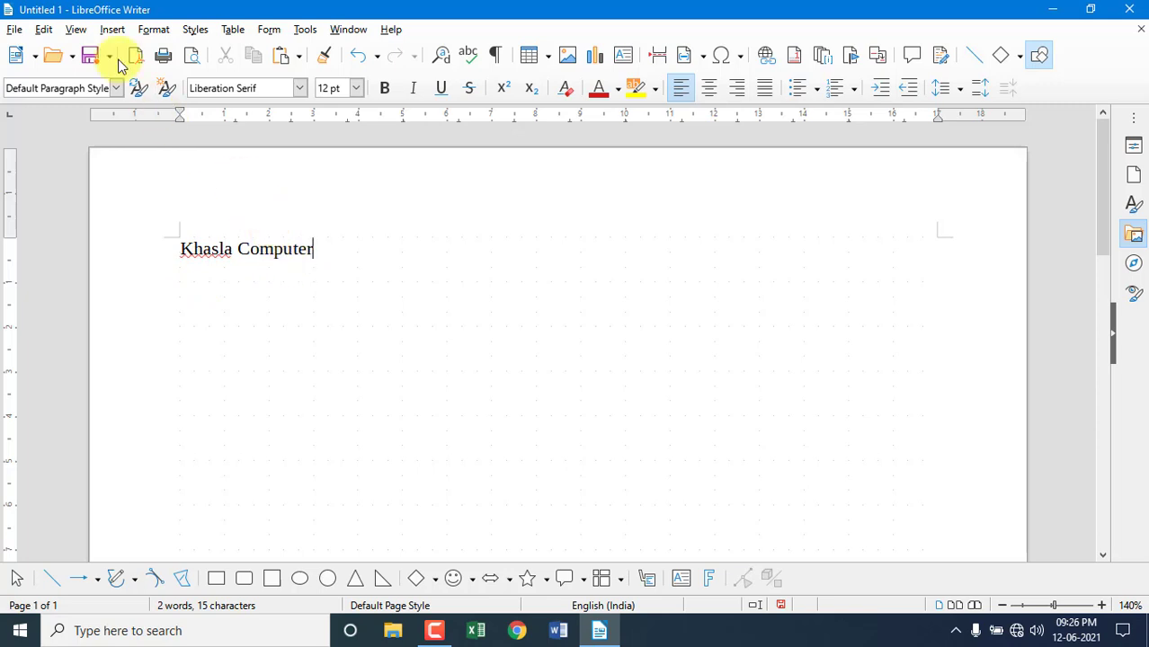
Undo twice from the Edit menu to remove 'Computer' and then 'Khasla'.
left_click(44, 30)
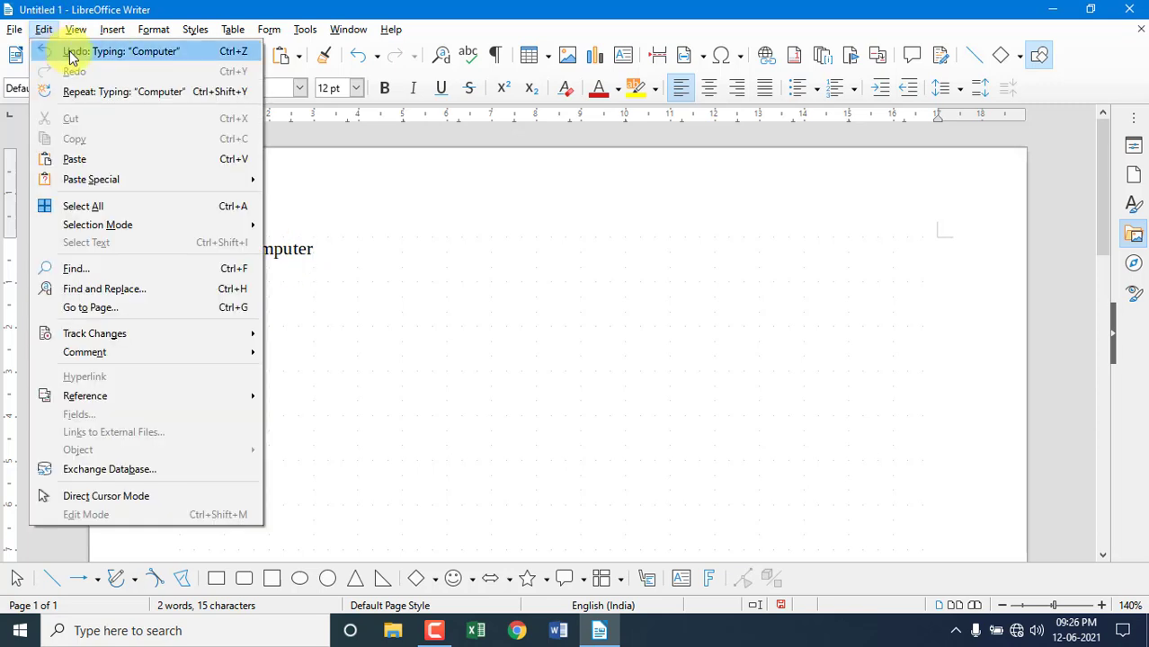
left_click(72, 54)
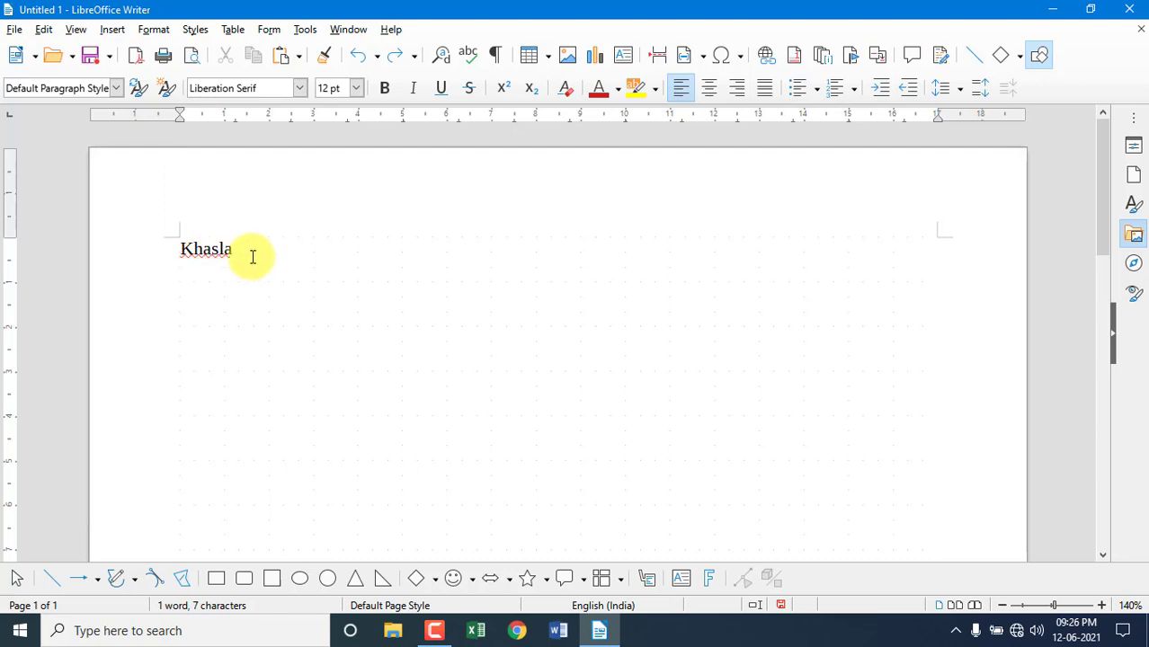
left_click(43, 28)
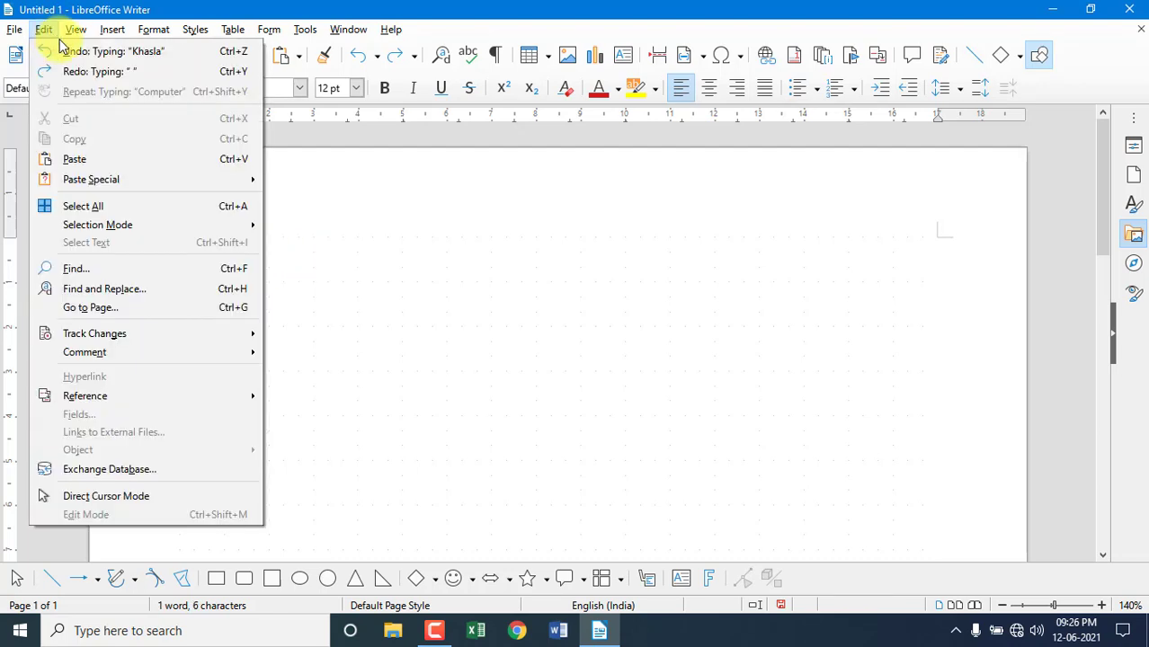
left_click(72, 51)
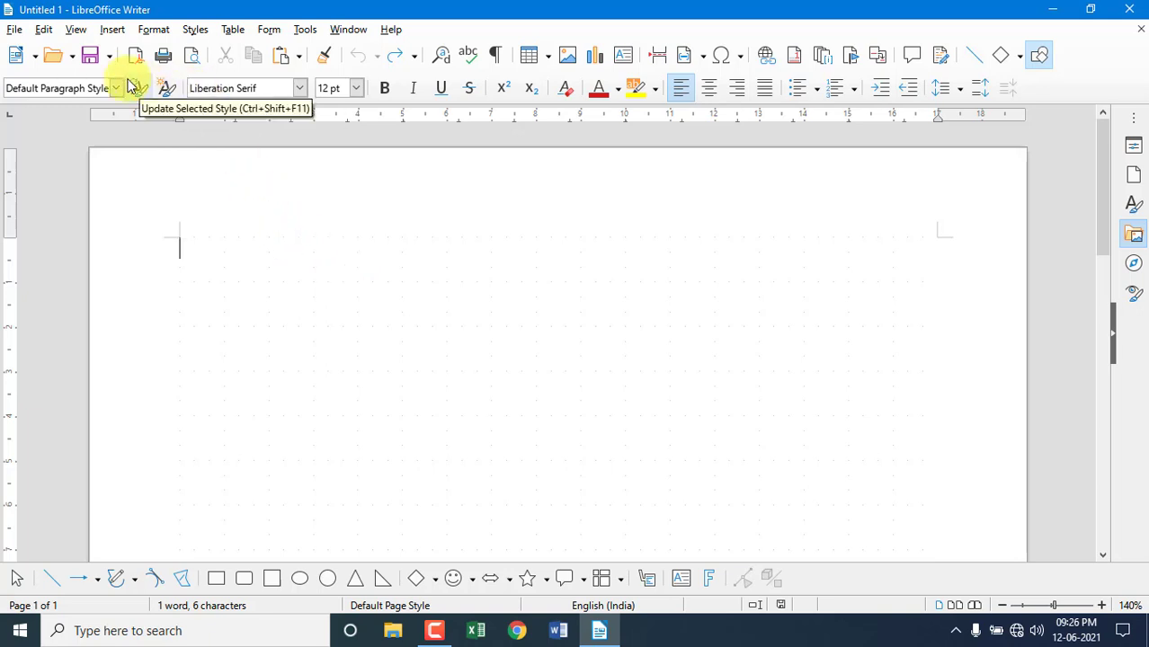
Redo three times to restore 'Khasla', the space and 'Computer'.
left_click(47, 31)
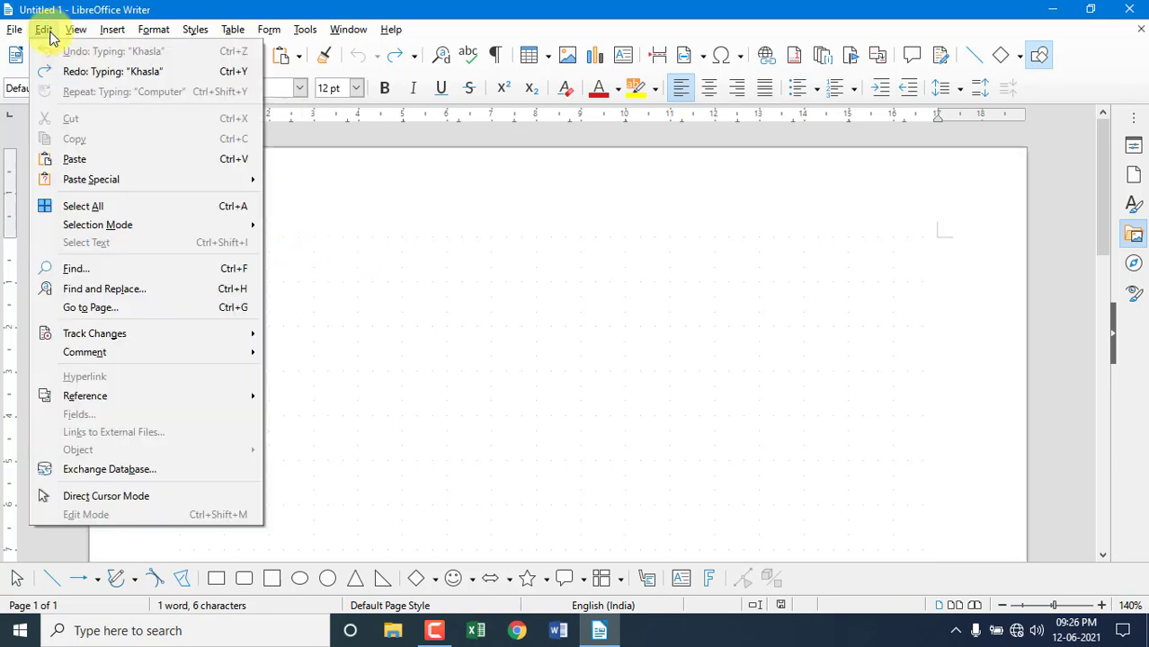
left_click(61, 76)
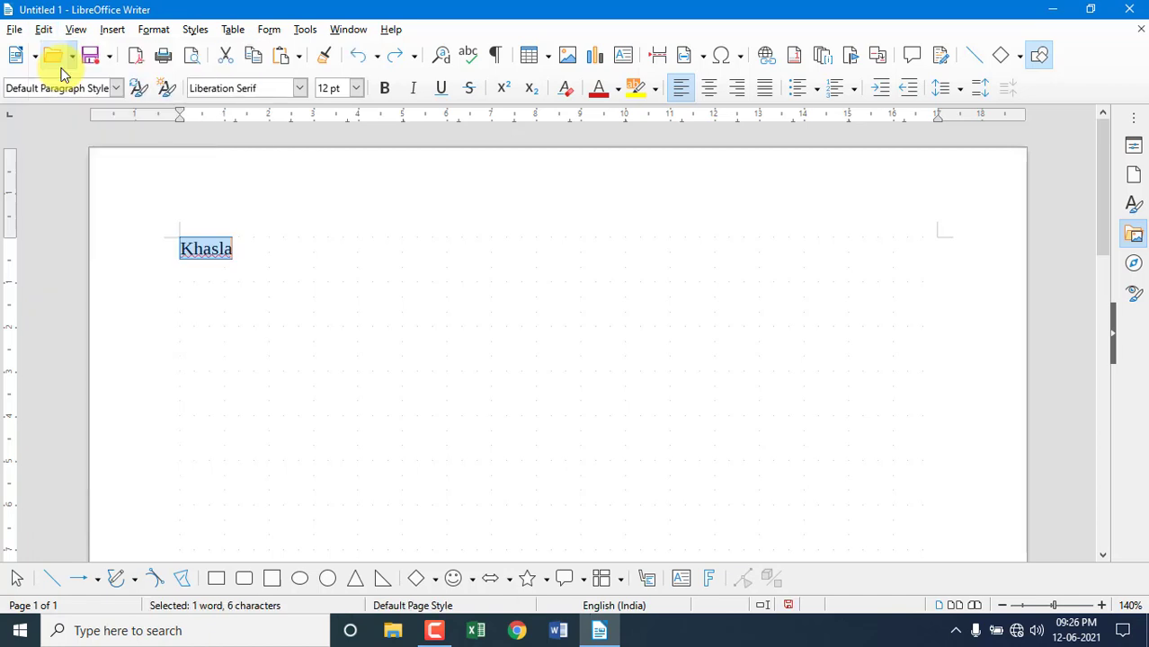
left_click(248, 258)
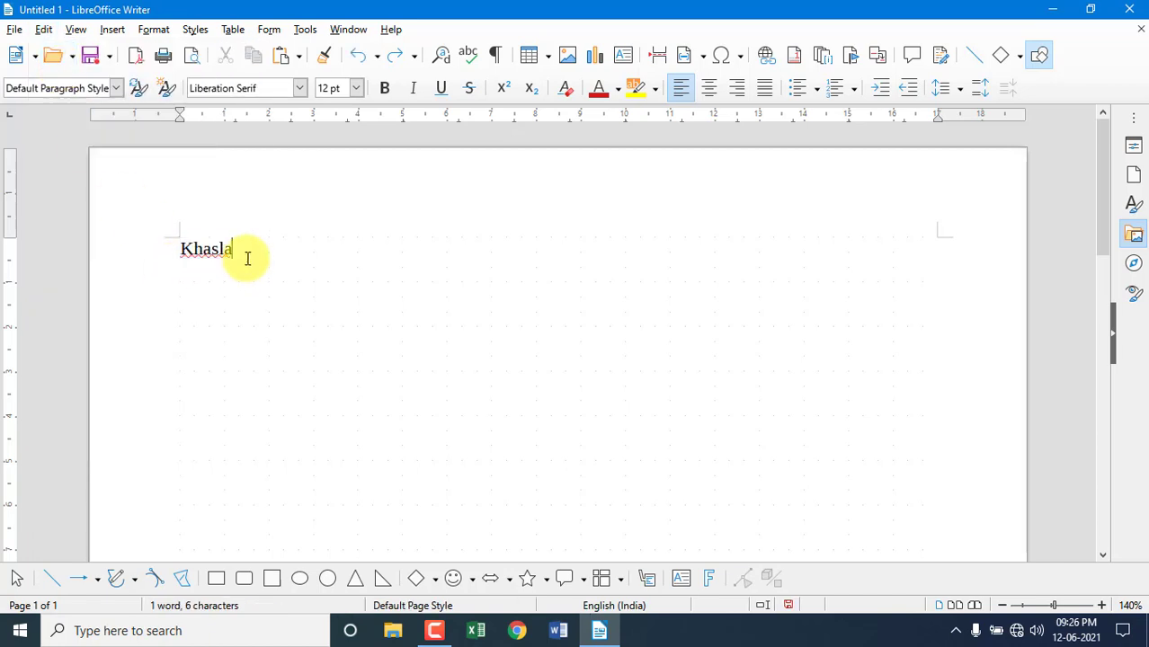
left_click(43, 29)
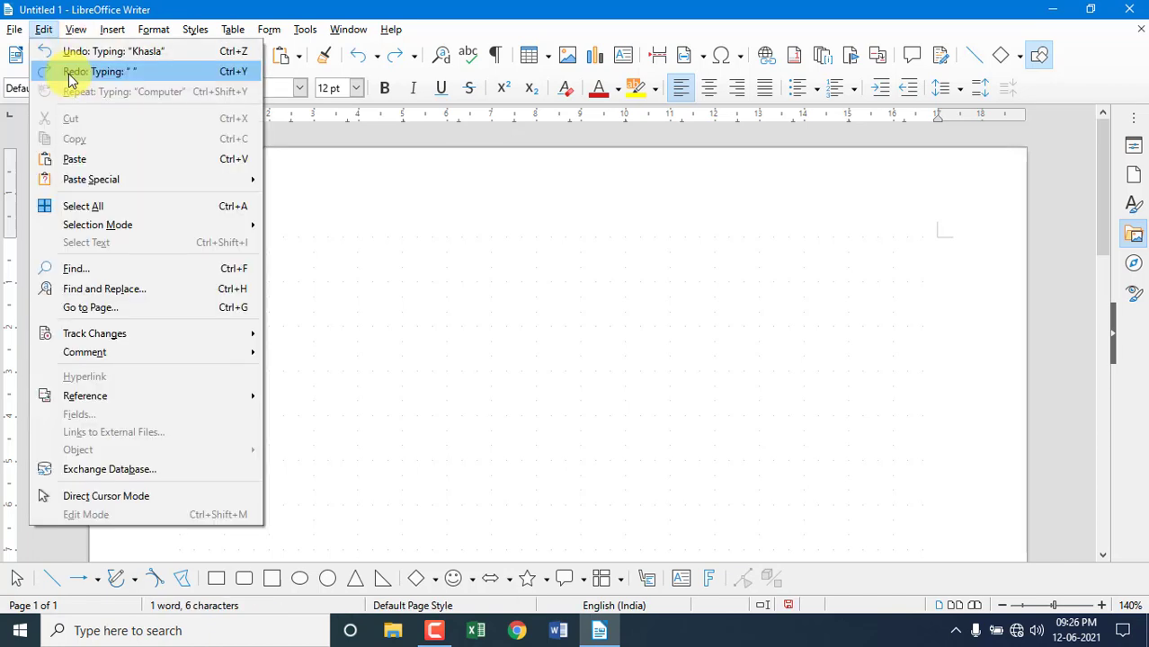
left_click(68, 75)
left_click(44, 29)
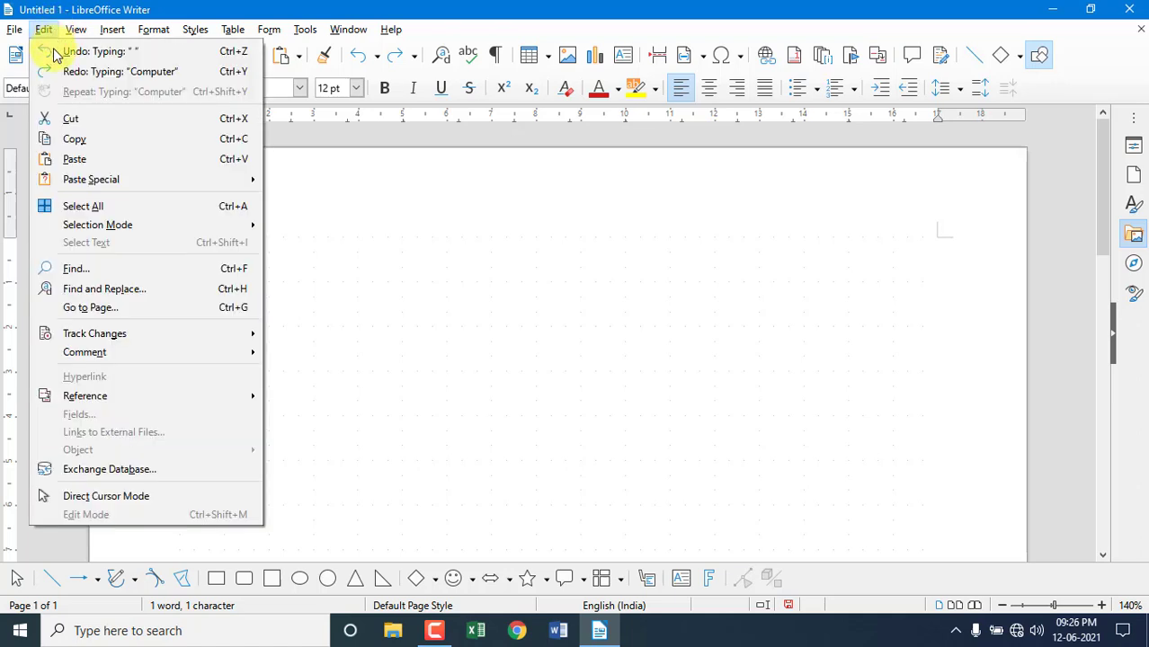
left_click(63, 71)
left_click(354, 262)
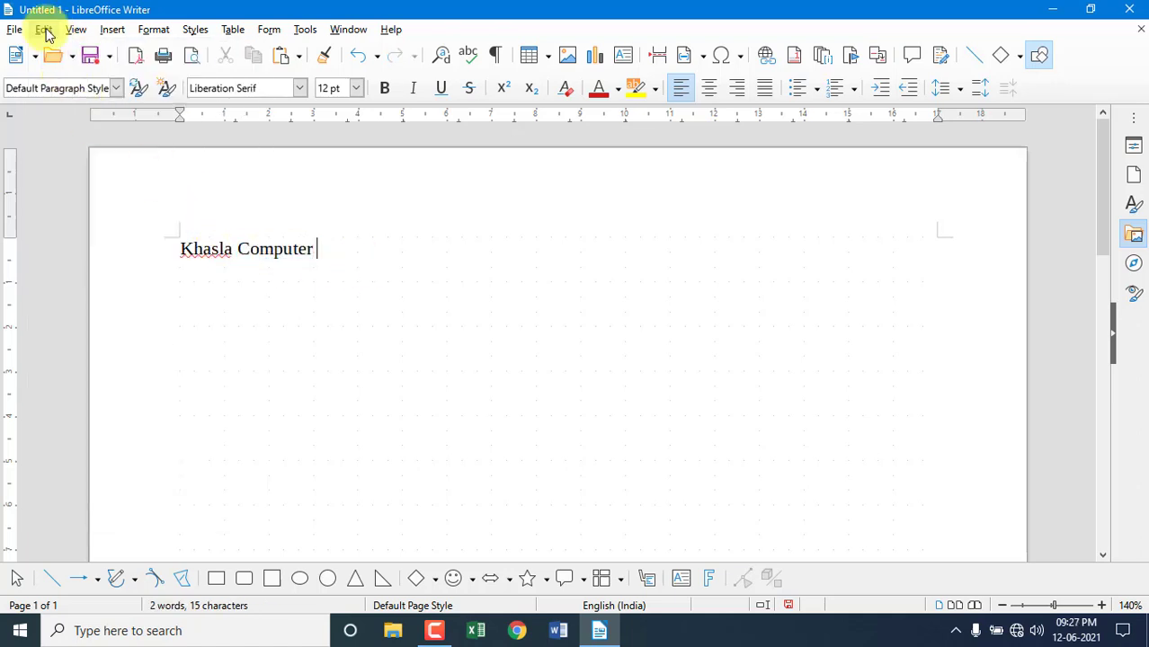
left_click(44, 29)
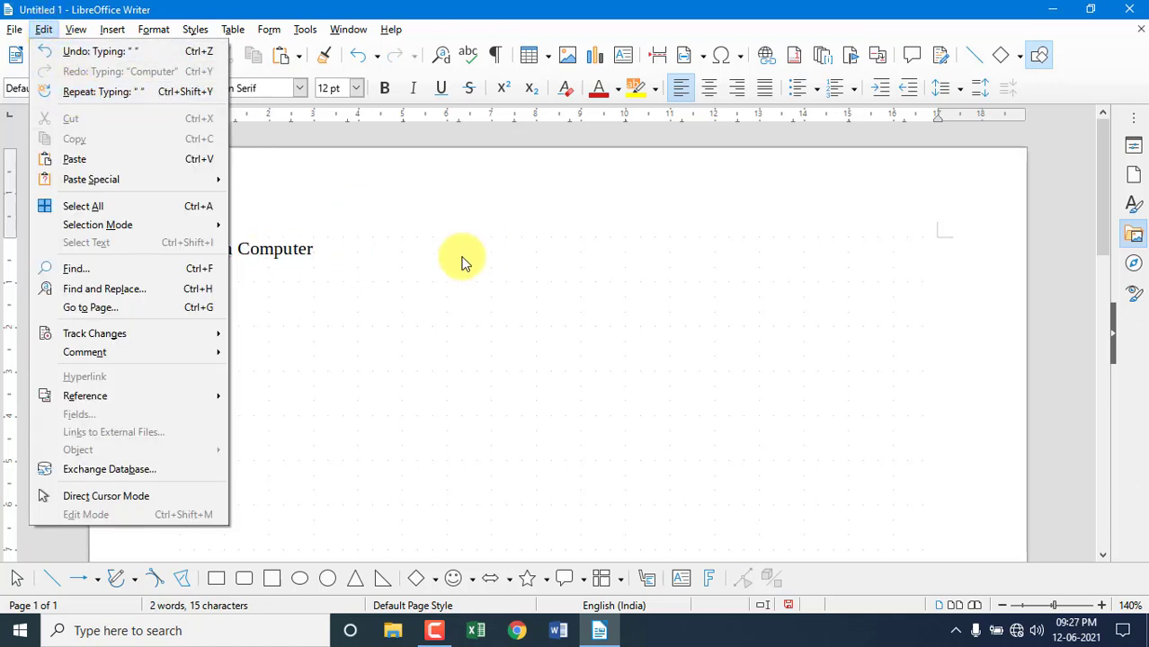
left_click(347, 267)
On a new line type 123 and use Repeat to make it 123123.
key("Return")
type("123")
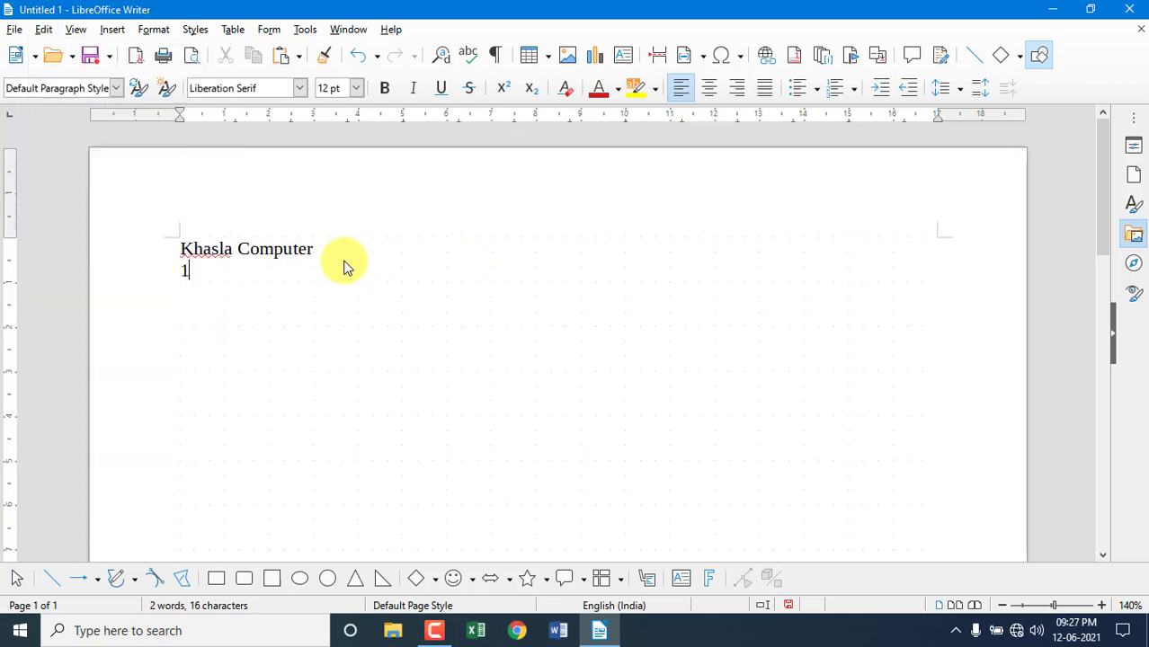
left_click(44, 30)
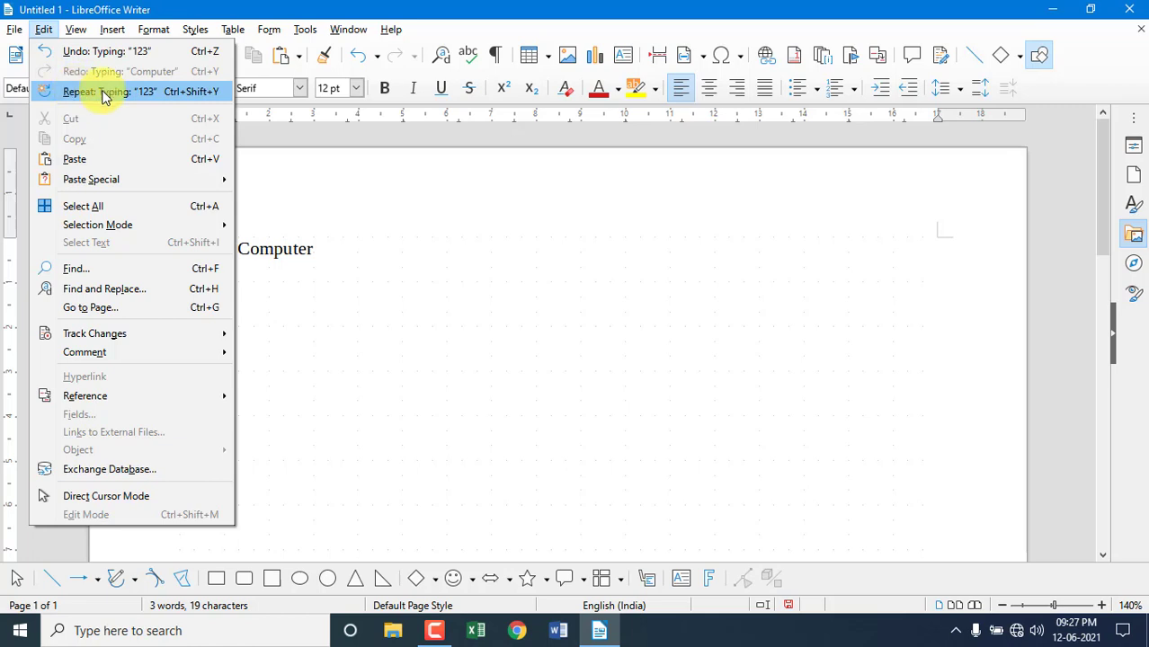
left_click(176, 99)
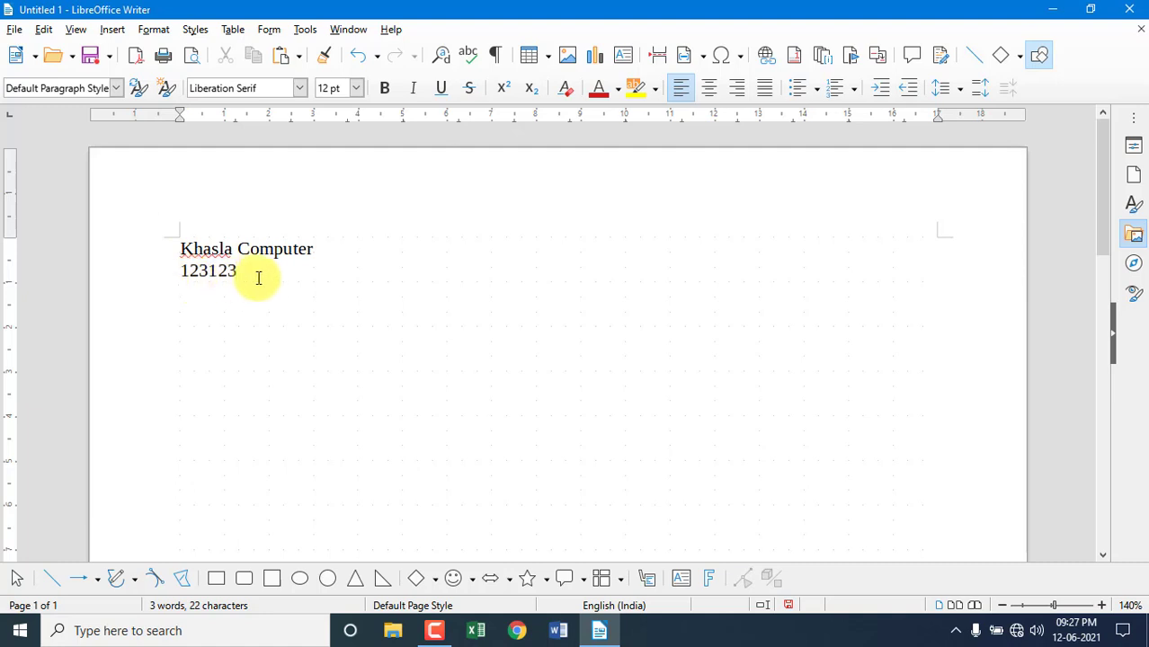
left_click(43, 34)
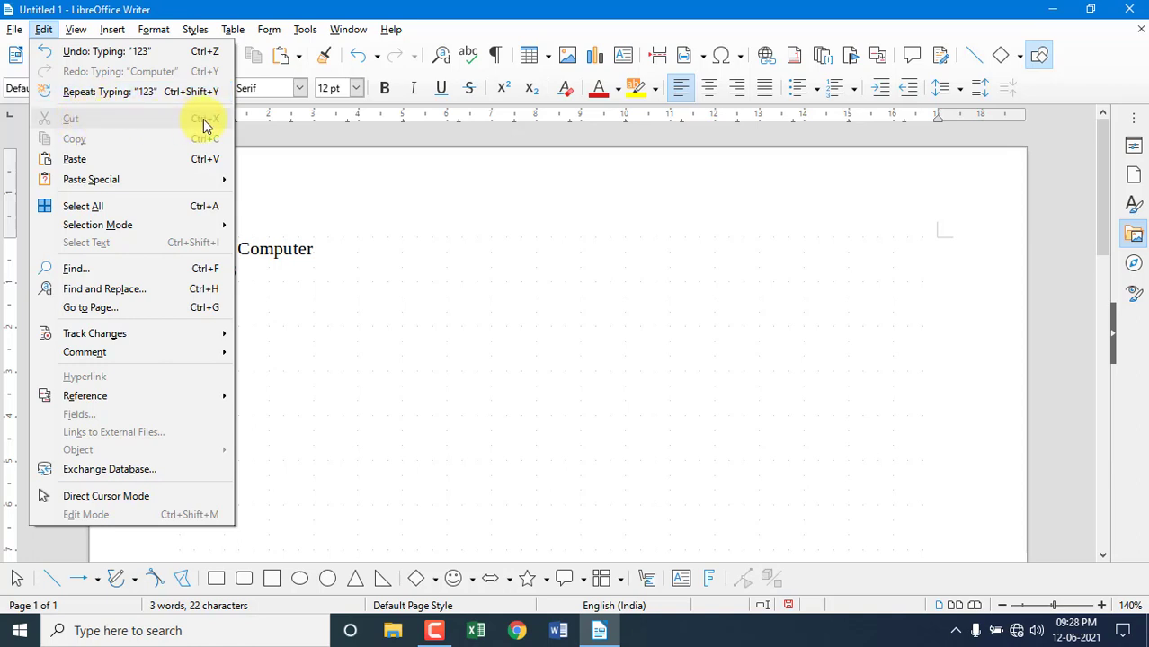
Select the 123123 line and cut it.
left_click(314, 294)
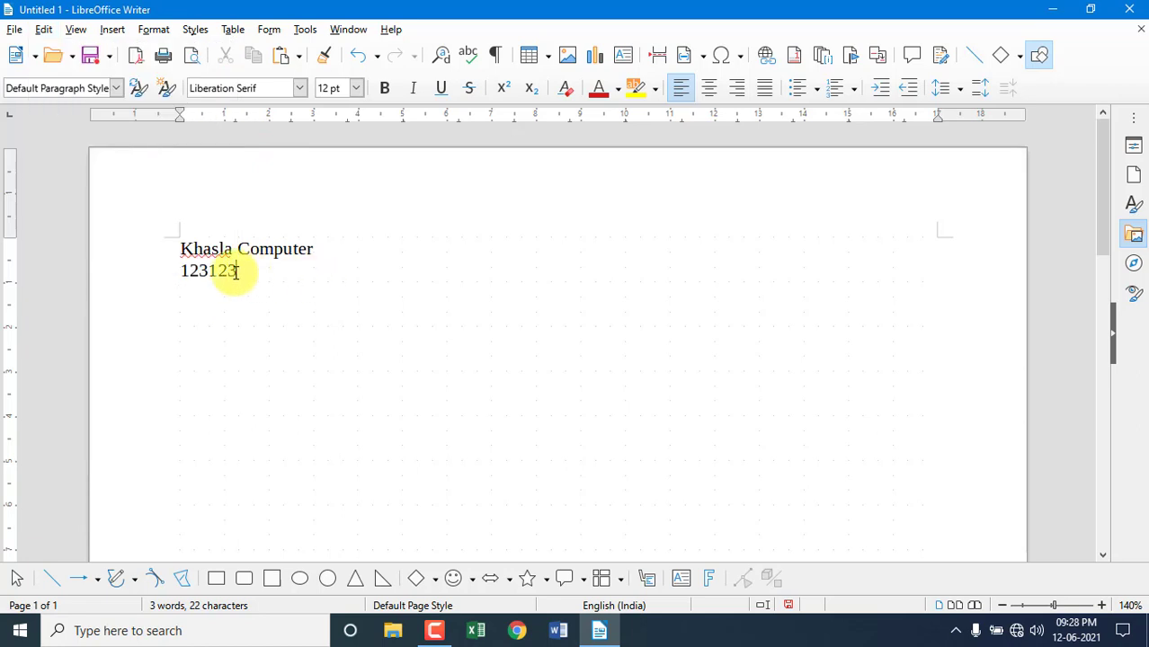
left_click_drag(235, 272, 151, 267)
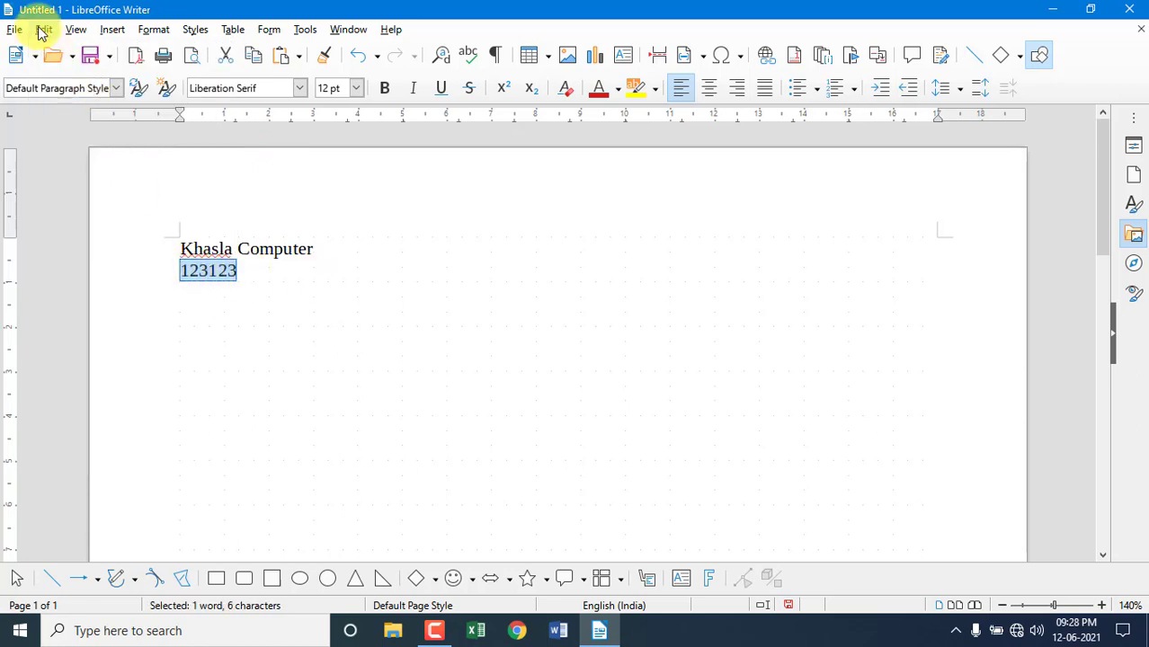
left_click(43, 30)
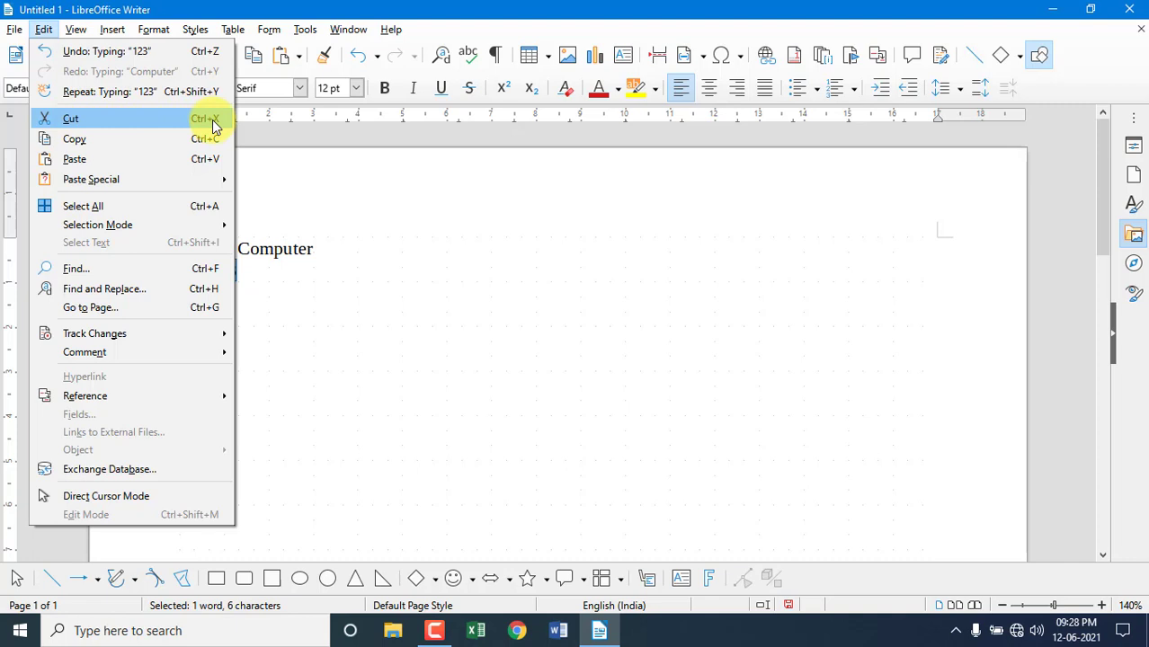
left_click(142, 126)
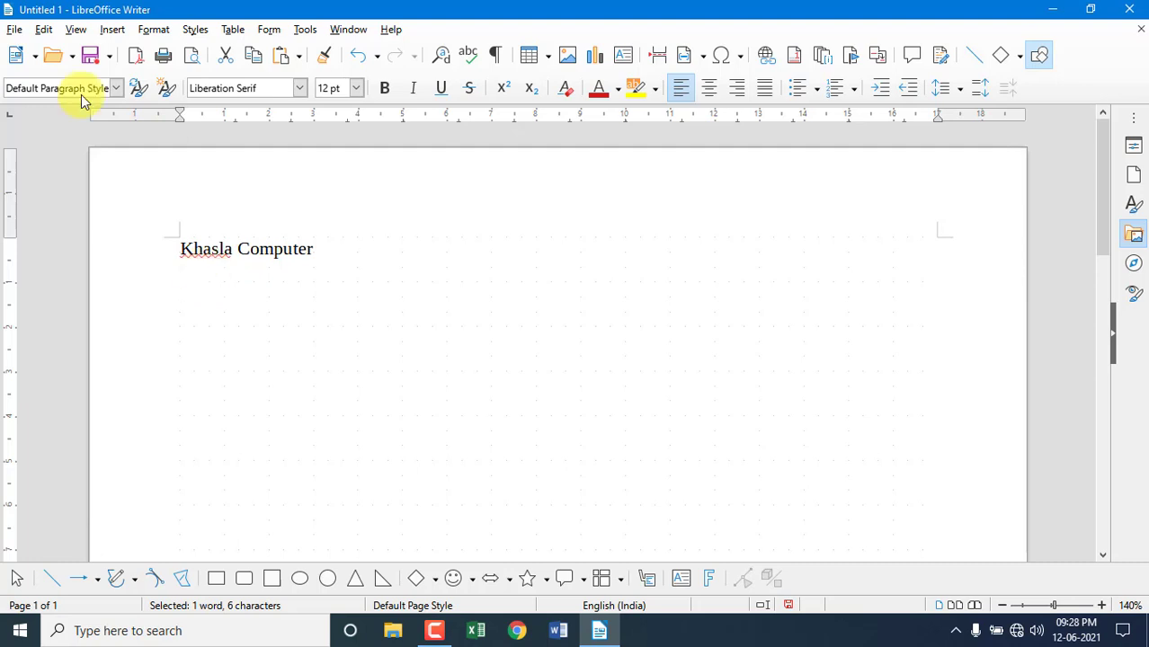
Undo the cut to restore 123123, then copy it.
left_click(44, 30)
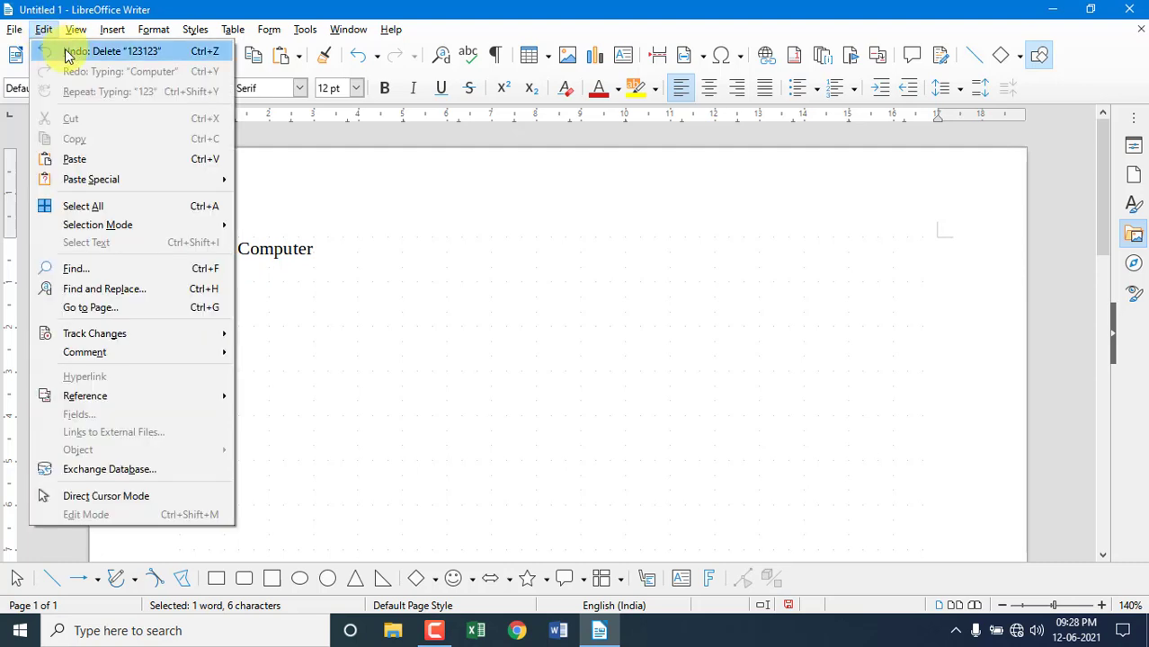
left_click(61, 51)
left_click(43, 30)
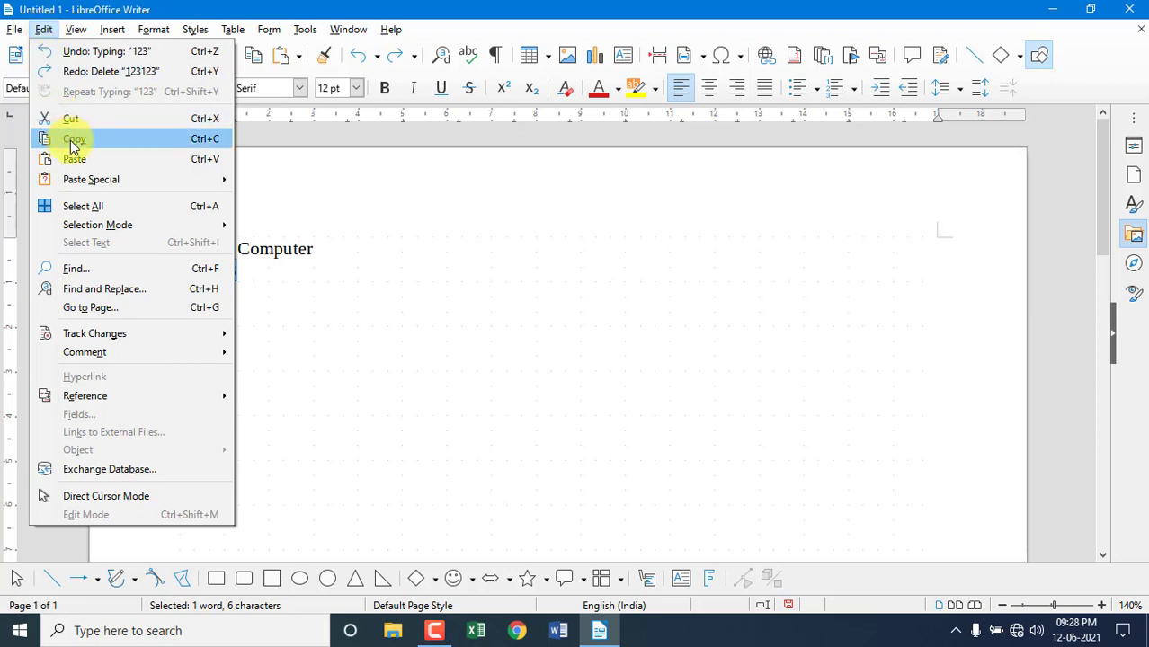
left_click(326, 259)
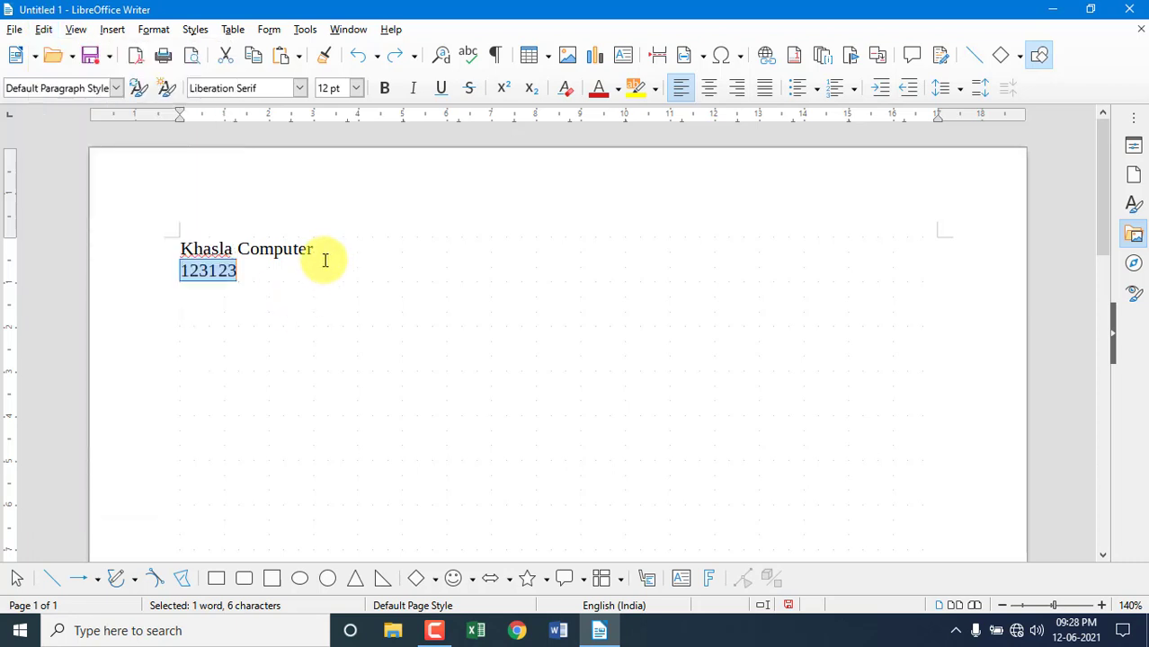
Select and copy the text 'Khasla Computer'.
left_click(332, 243)
left_click_drag(332, 243, 162, 244)
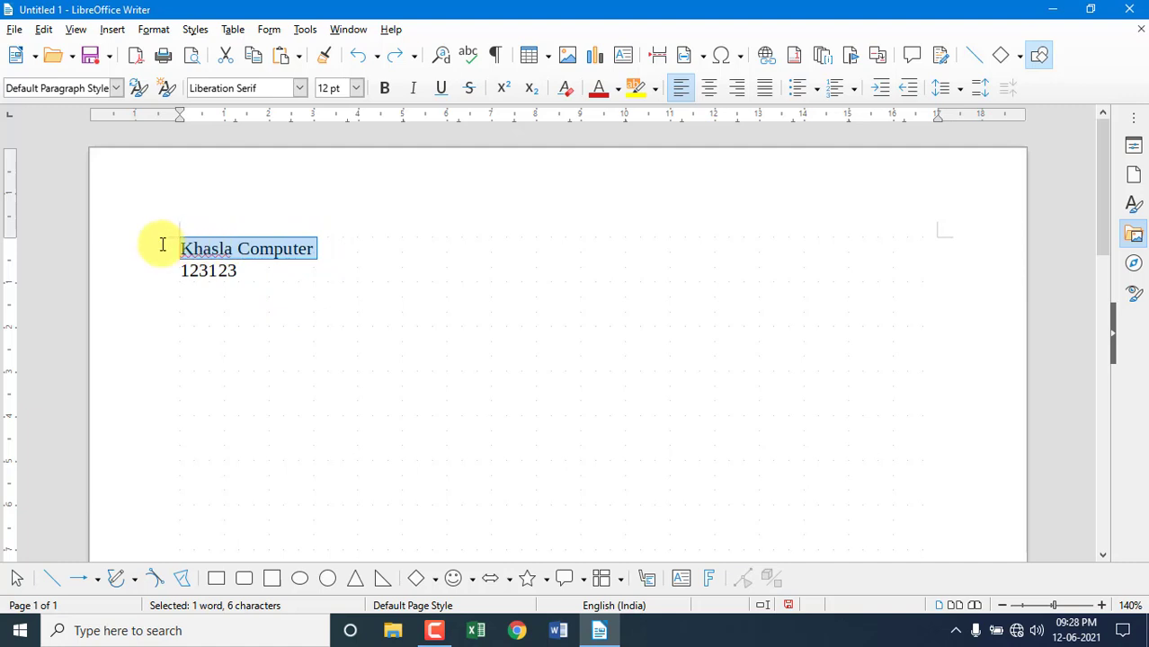
left_click(43, 30)
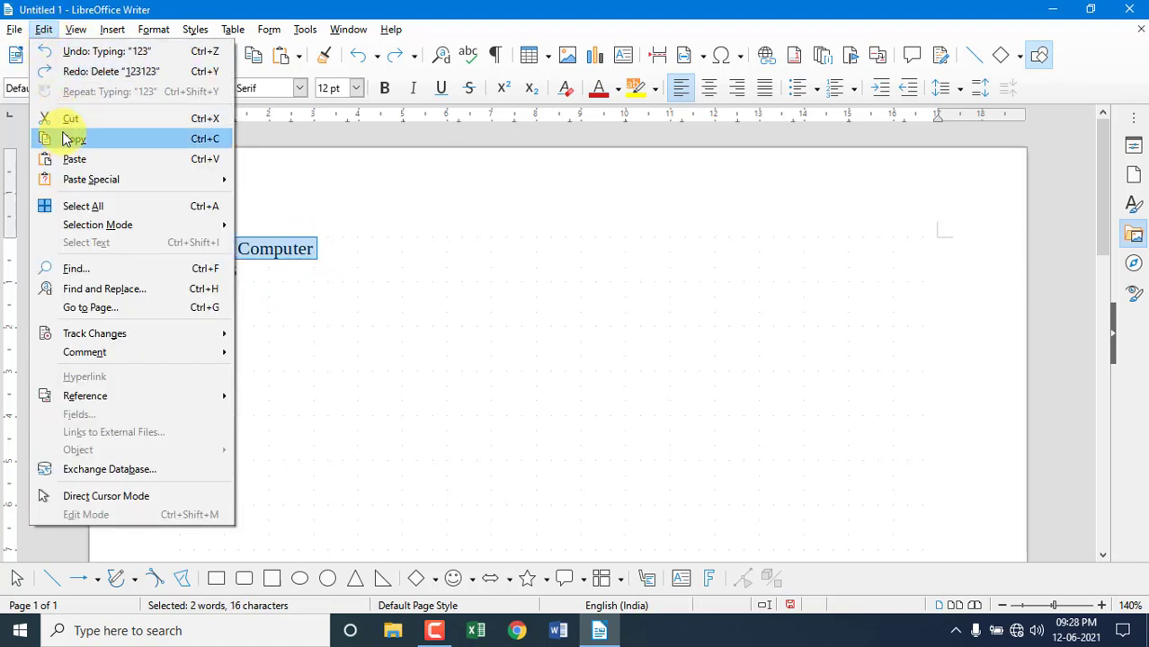
left_click(66, 140)
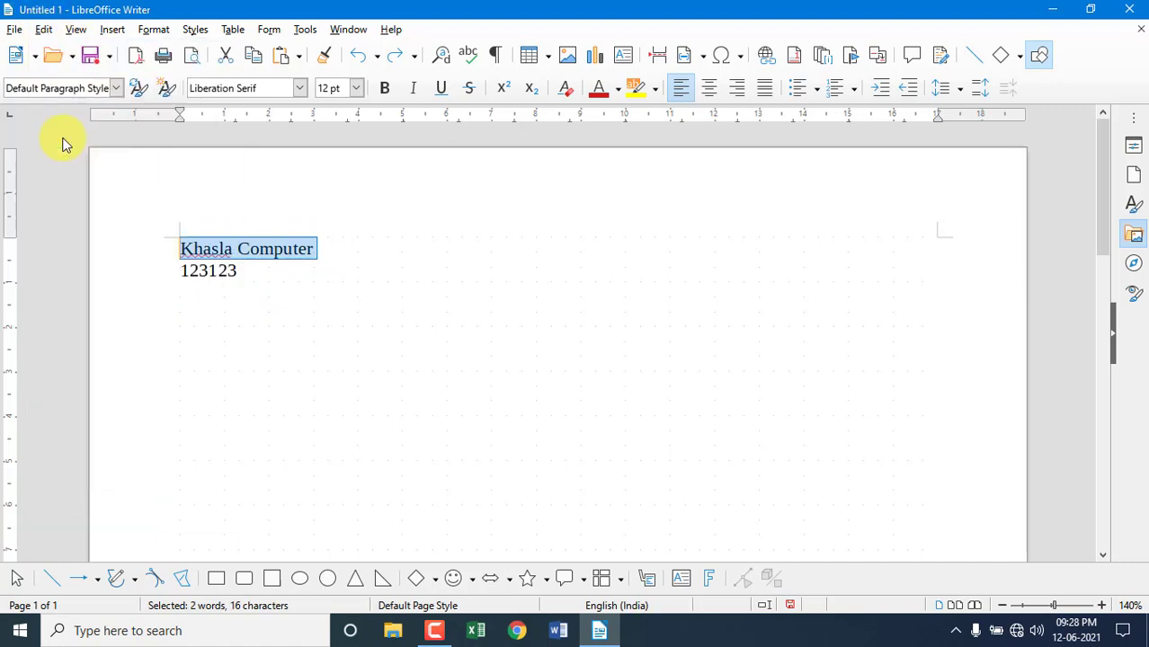
Paste 'Khasla Computer' on a new line below 123123.
left_click(257, 272)
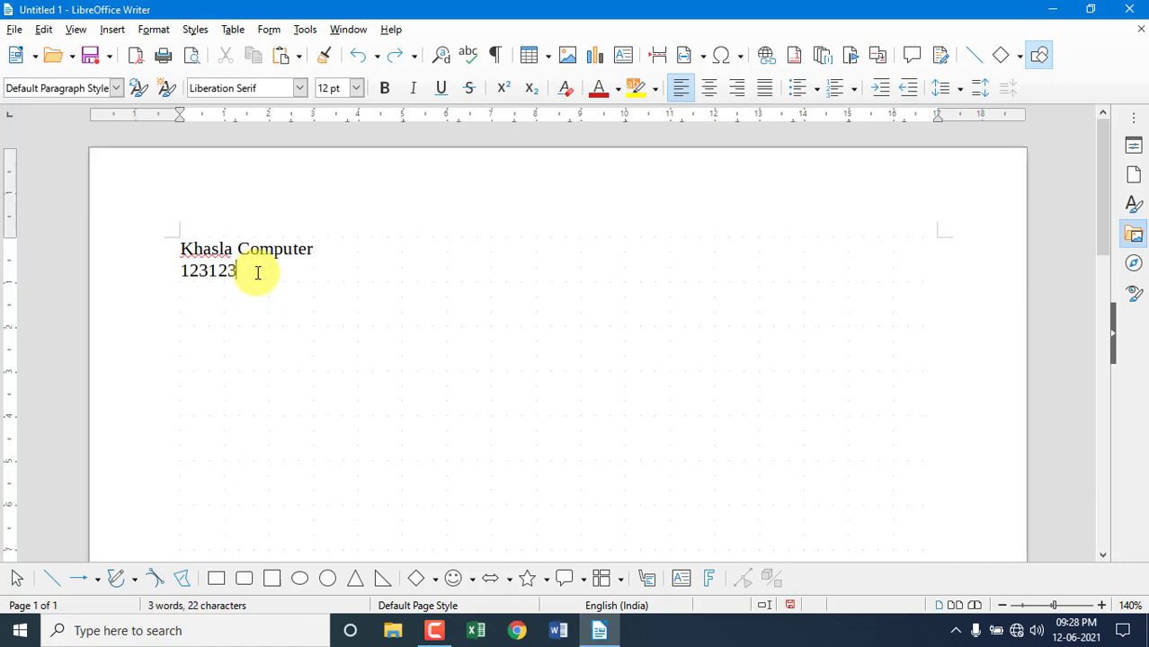
key("Return")
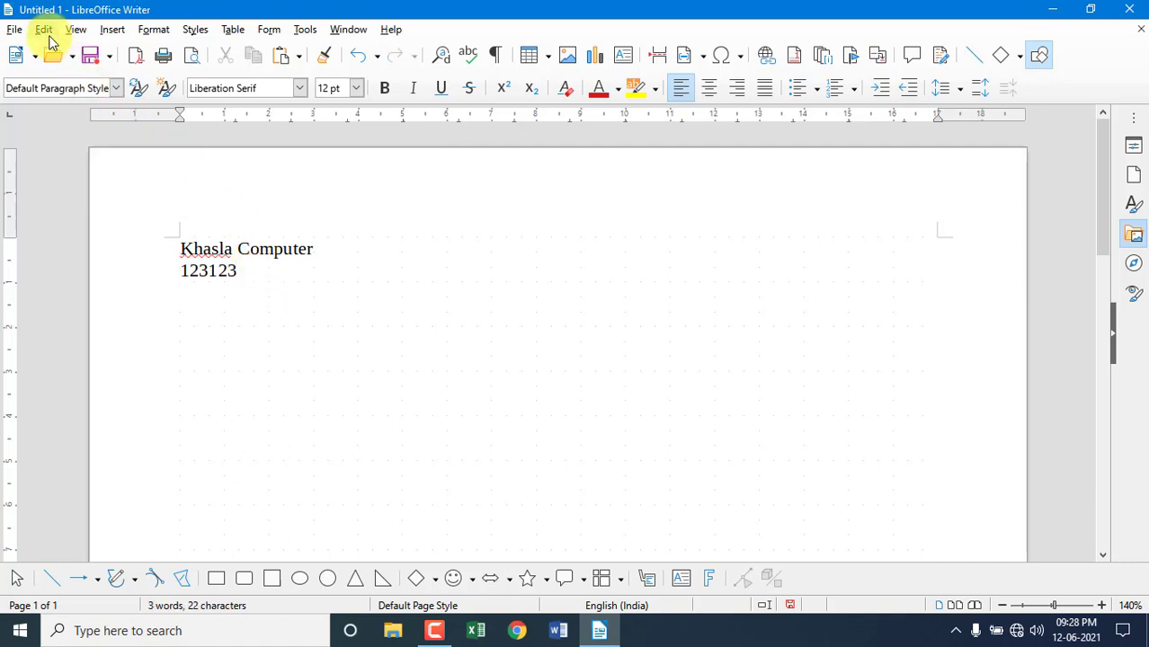
left_click(44, 29)
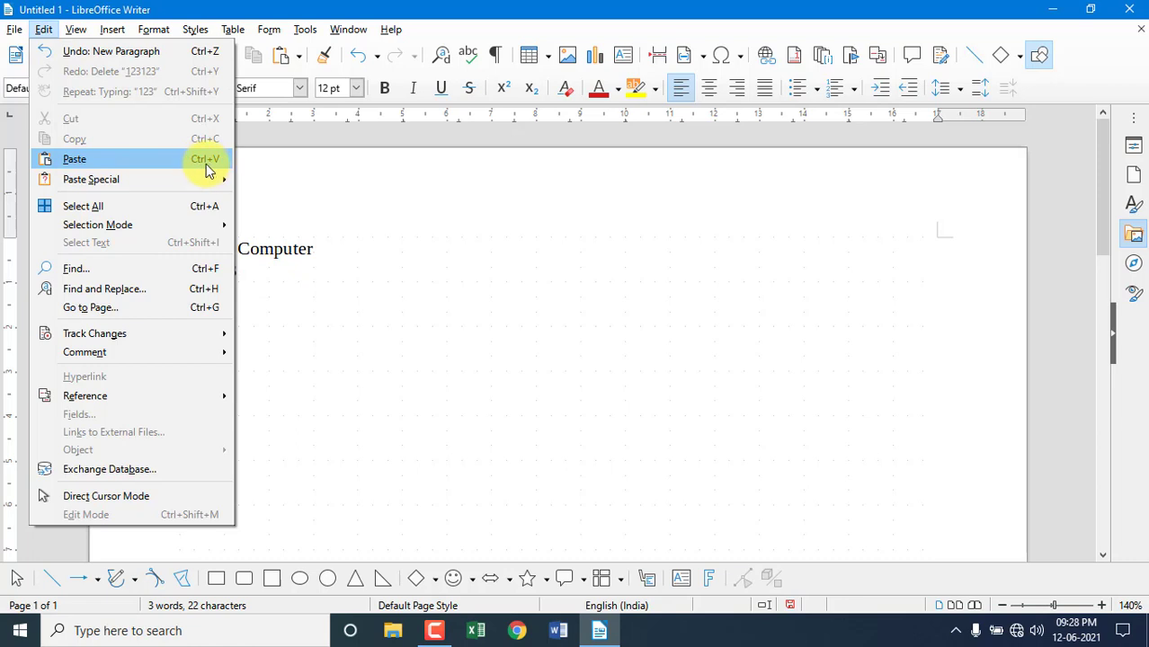
left_click(206, 164)
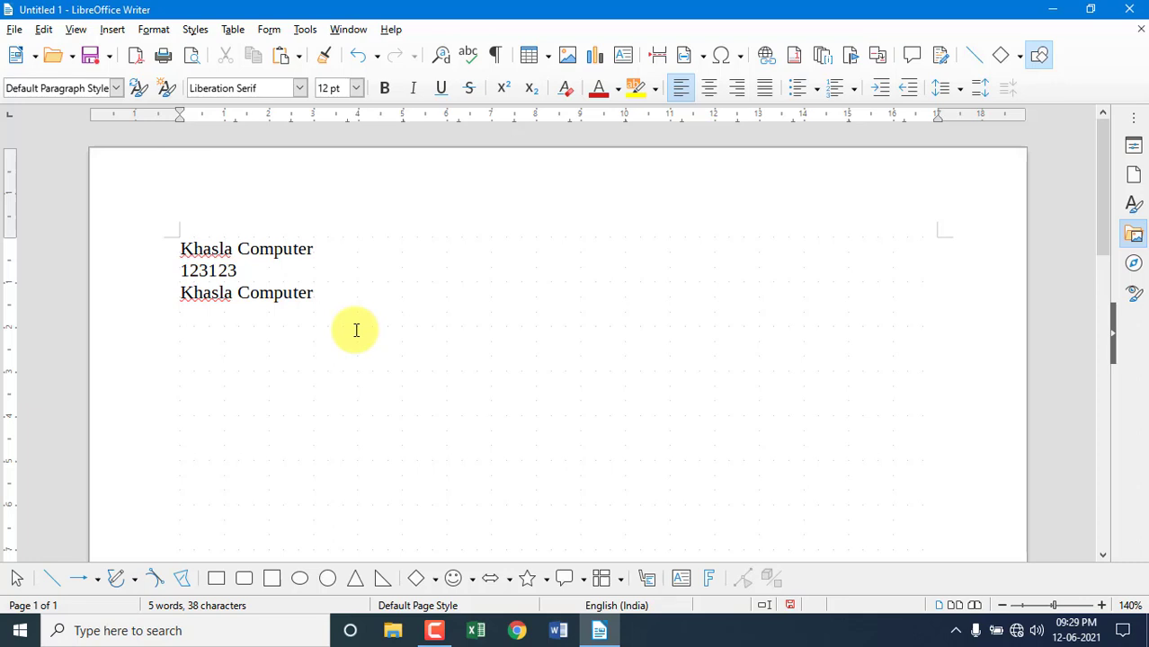
Select 123123 on the second line and cut it.
left_click_drag(237, 270, 177, 272)
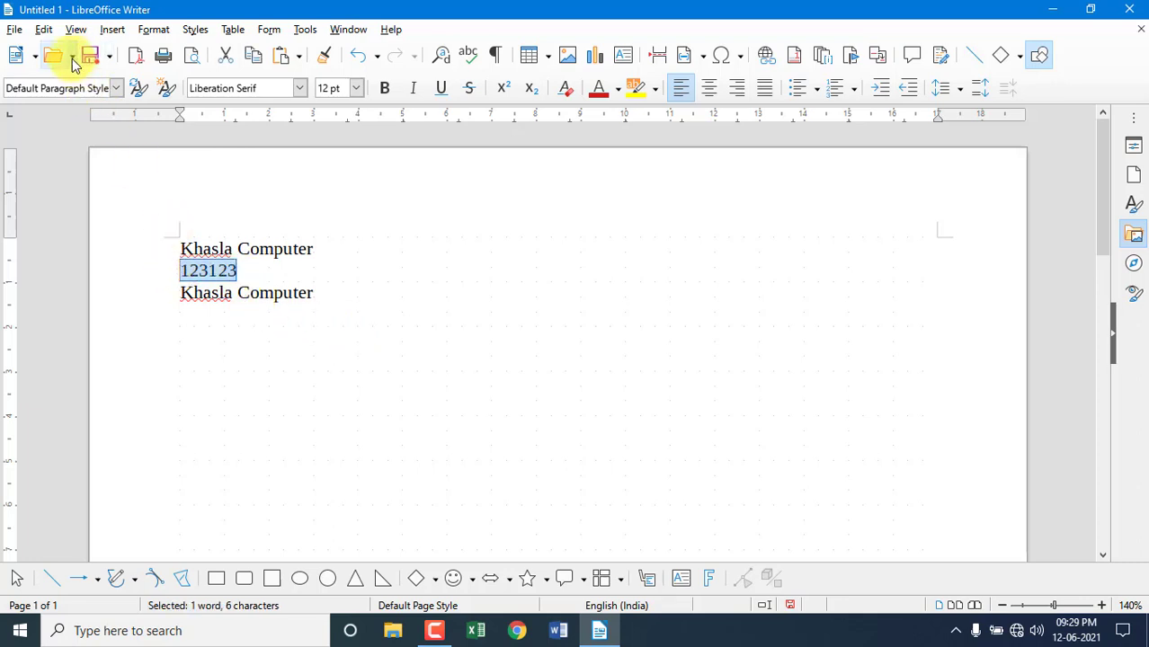
left_click(43, 29)
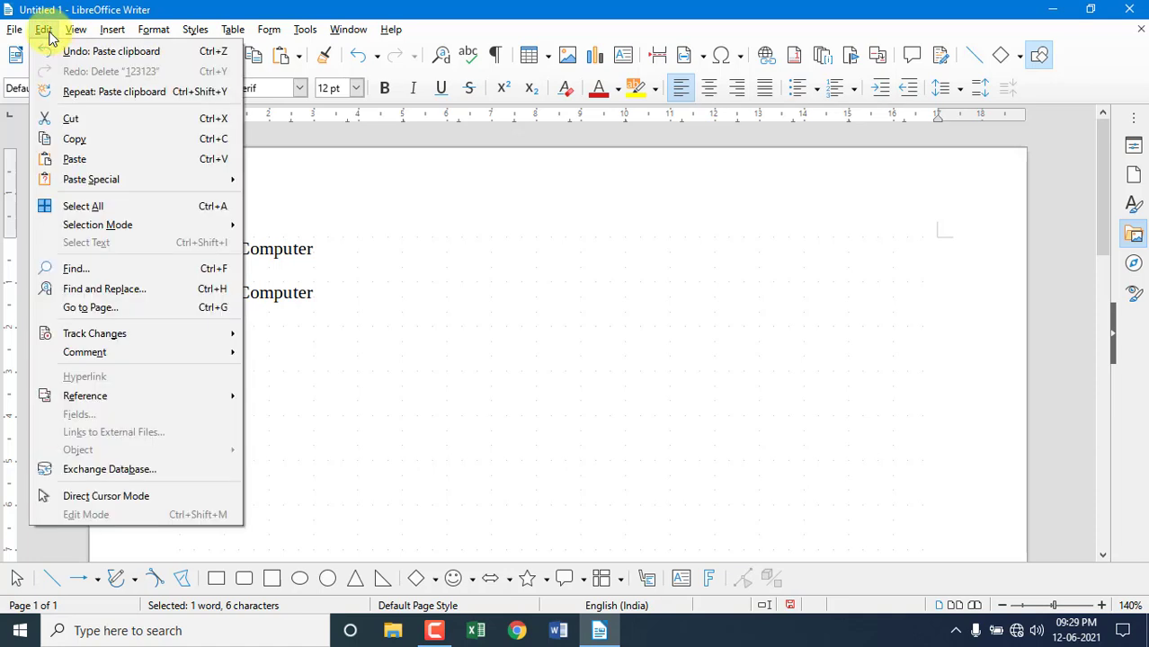
left_click(69, 116)
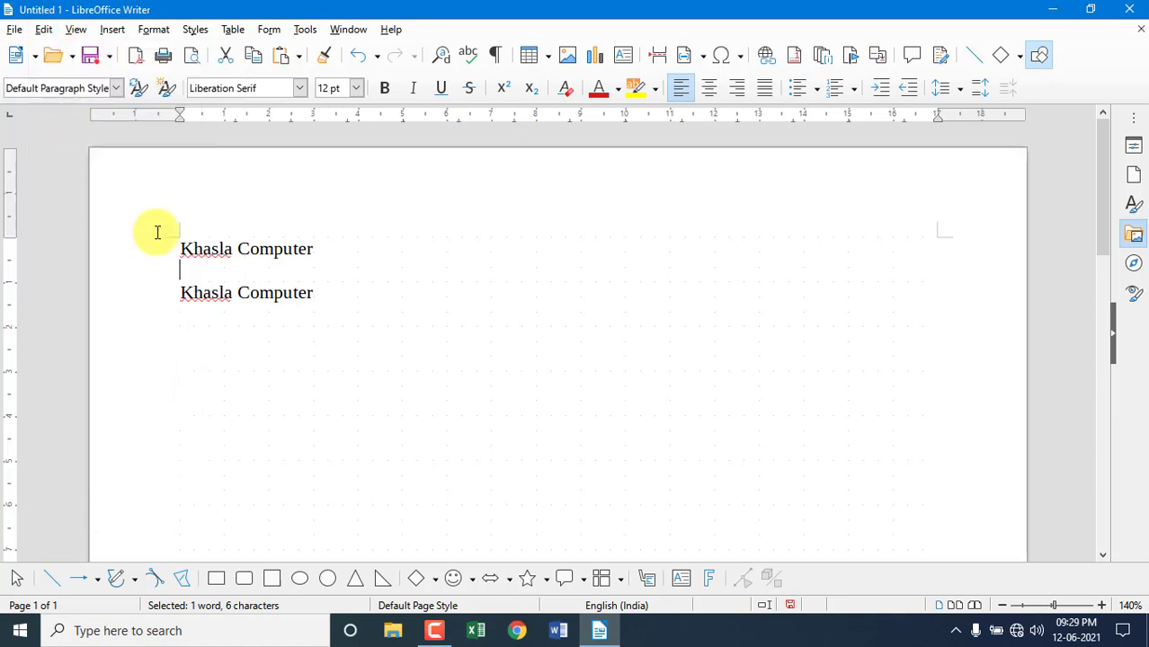
Paste 123123 on a new line below the second 'Khasla Computer'.
left_click(313, 293)
key("Return")
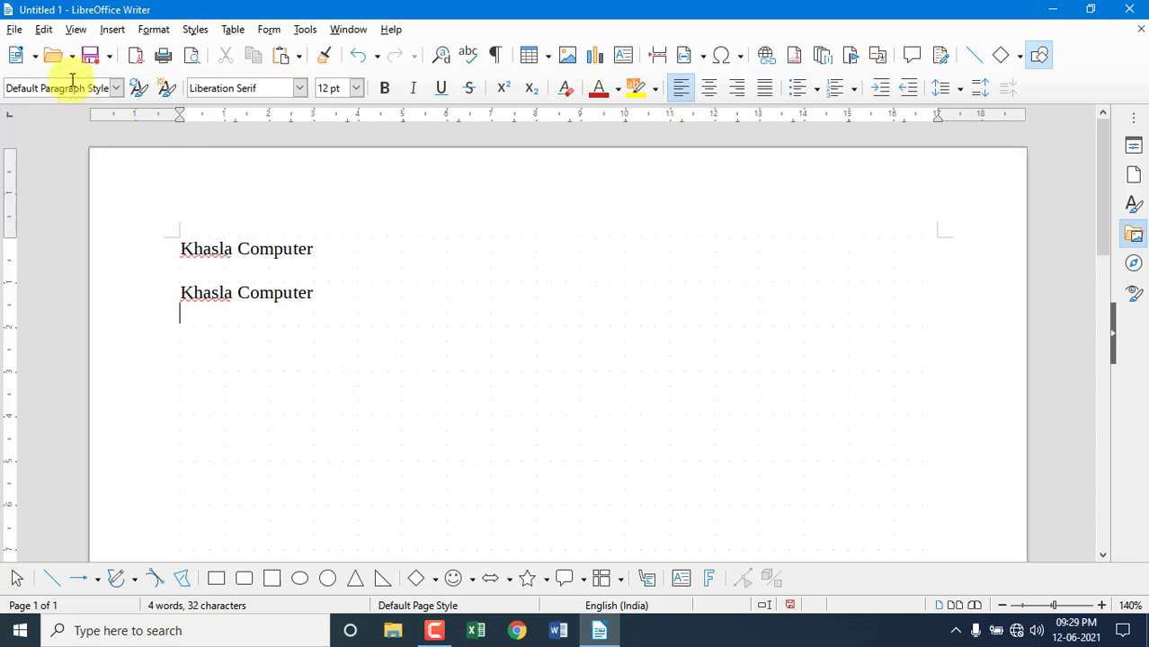
left_click(43, 30)
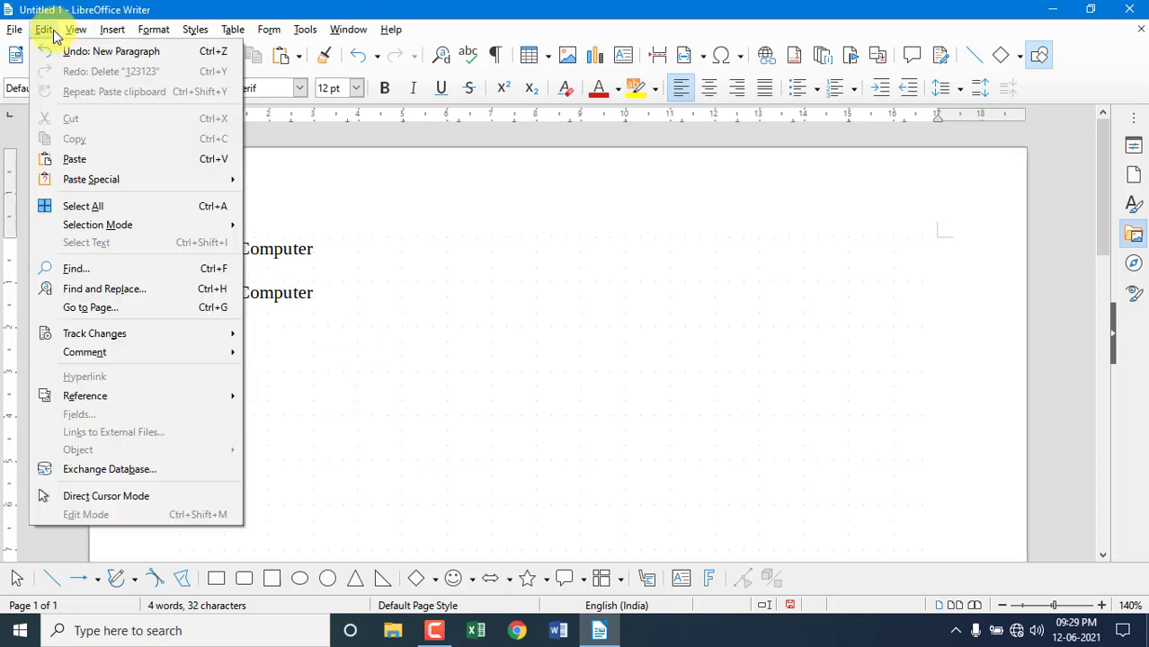
left_click(74, 160)
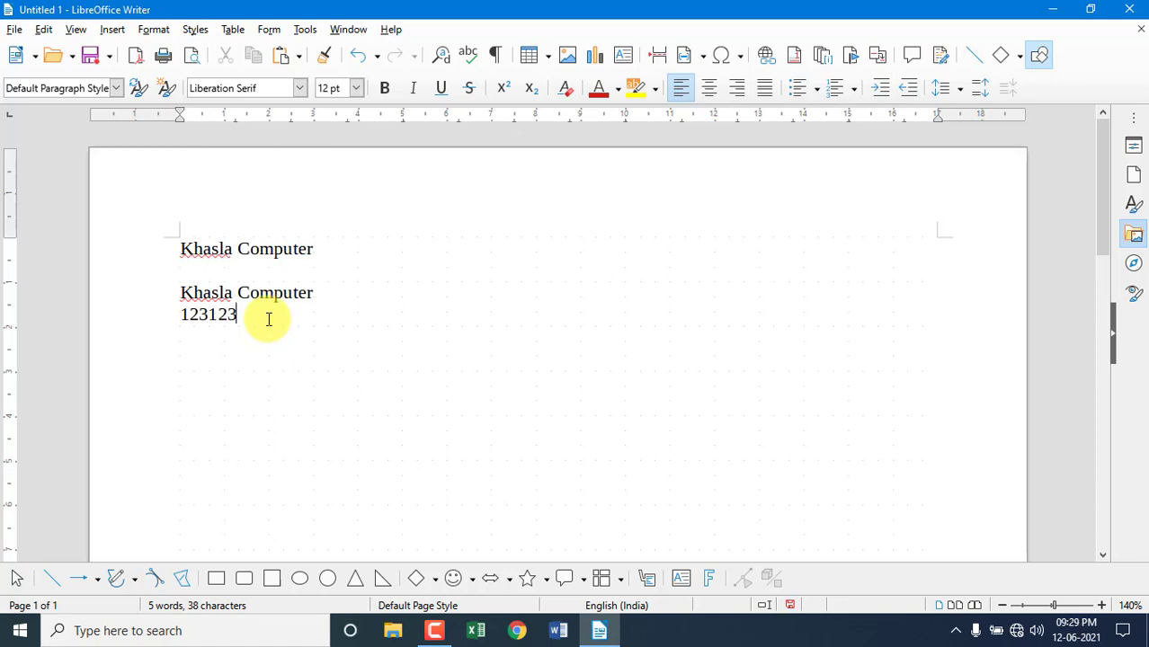
left_click(45, 30)
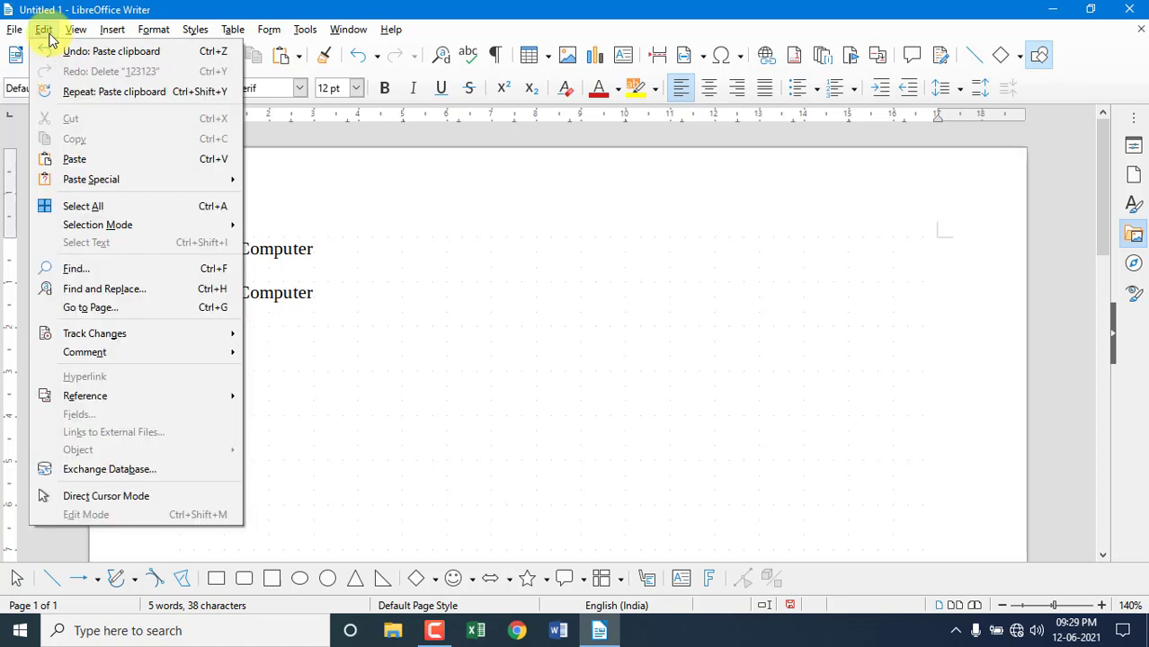
mouse_move(91, 189)
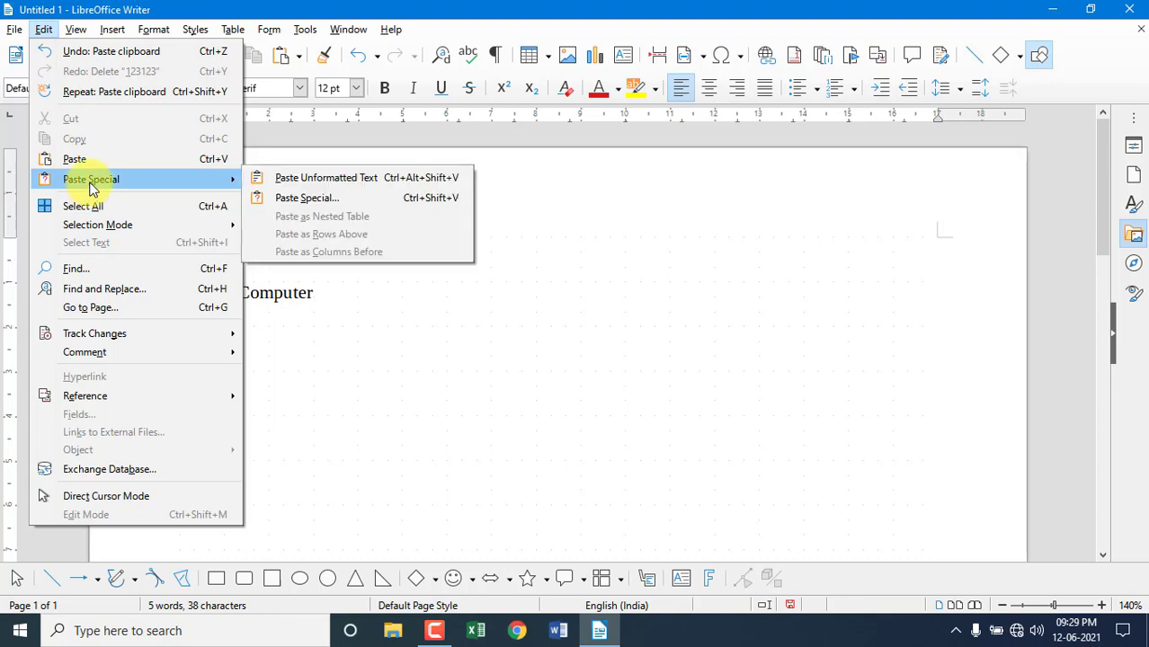
left_click(358, 360)
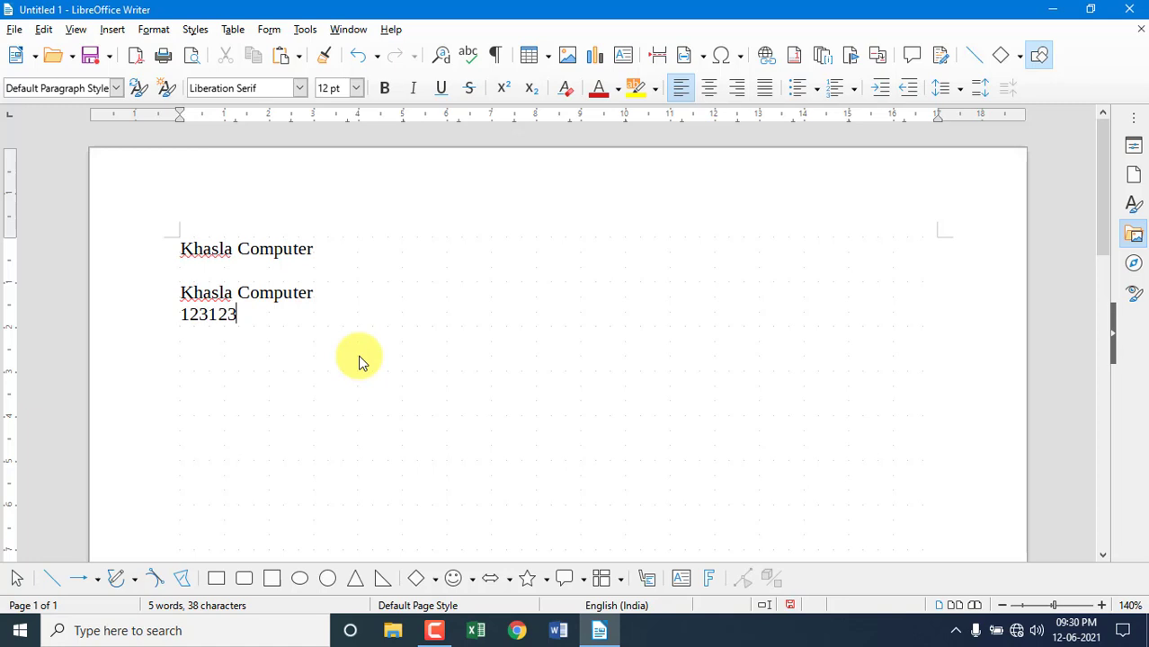
Replace all text with 'Khalsa Computer' and a person's full name beneath it.
left_click_drag(235, 312, 126, 232)
key("Delete")
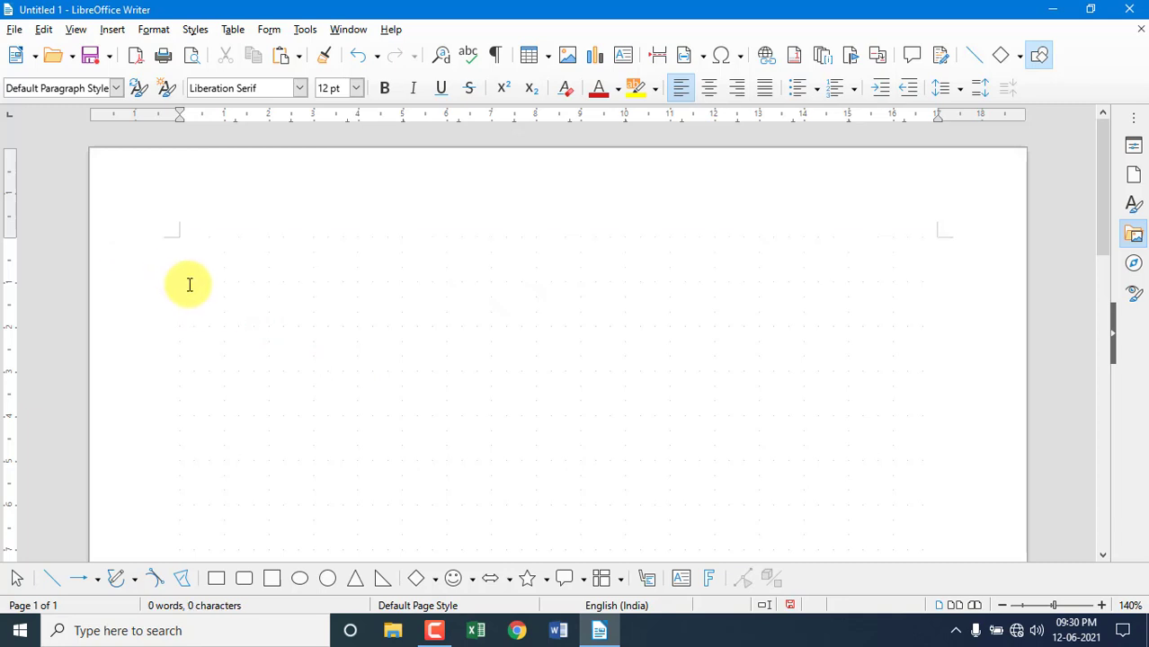
type("Khalsa Computer")
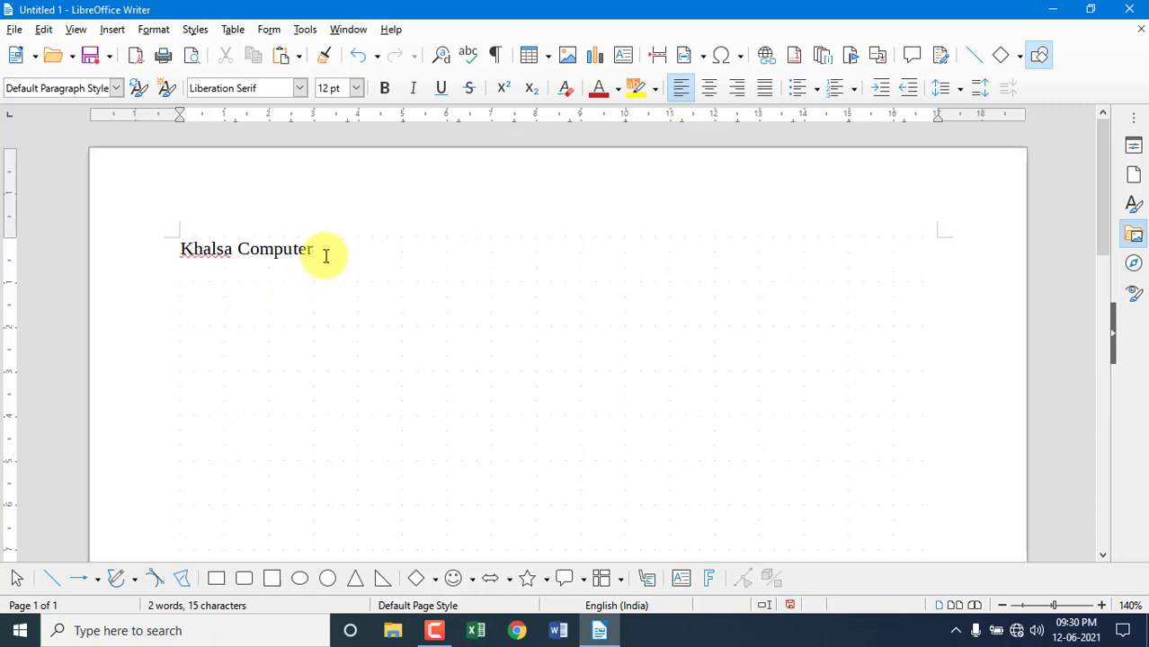
key("Return")
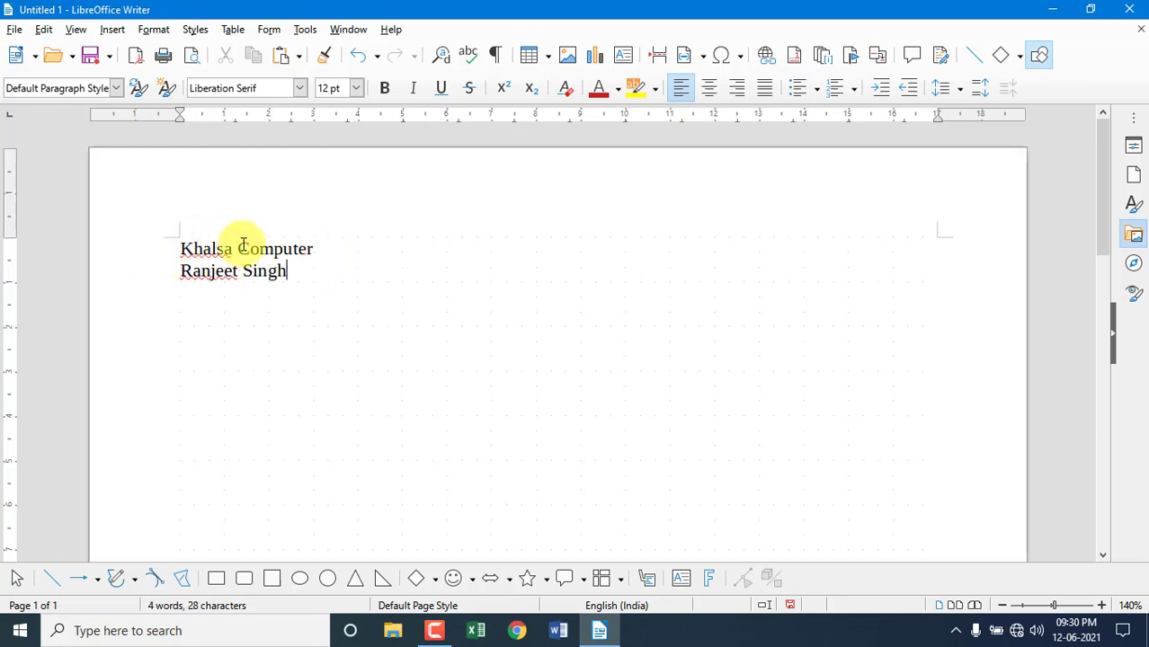
Select both new lines and copy them.
left_click_drag(287, 270, 165, 256)
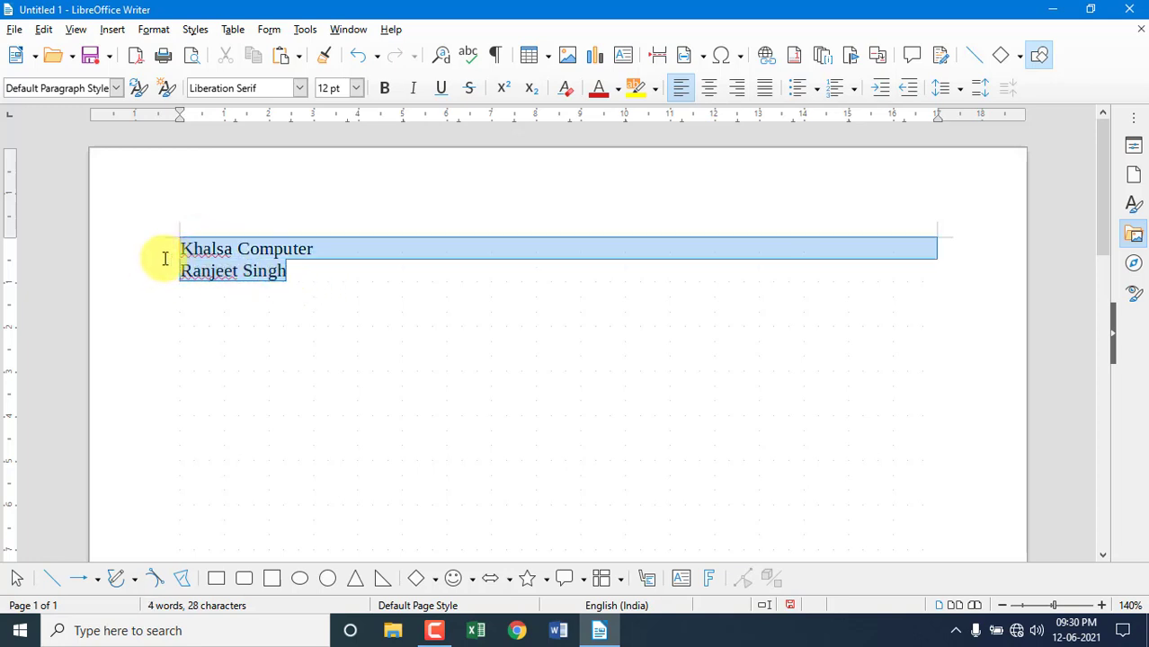
left_click(43, 28)
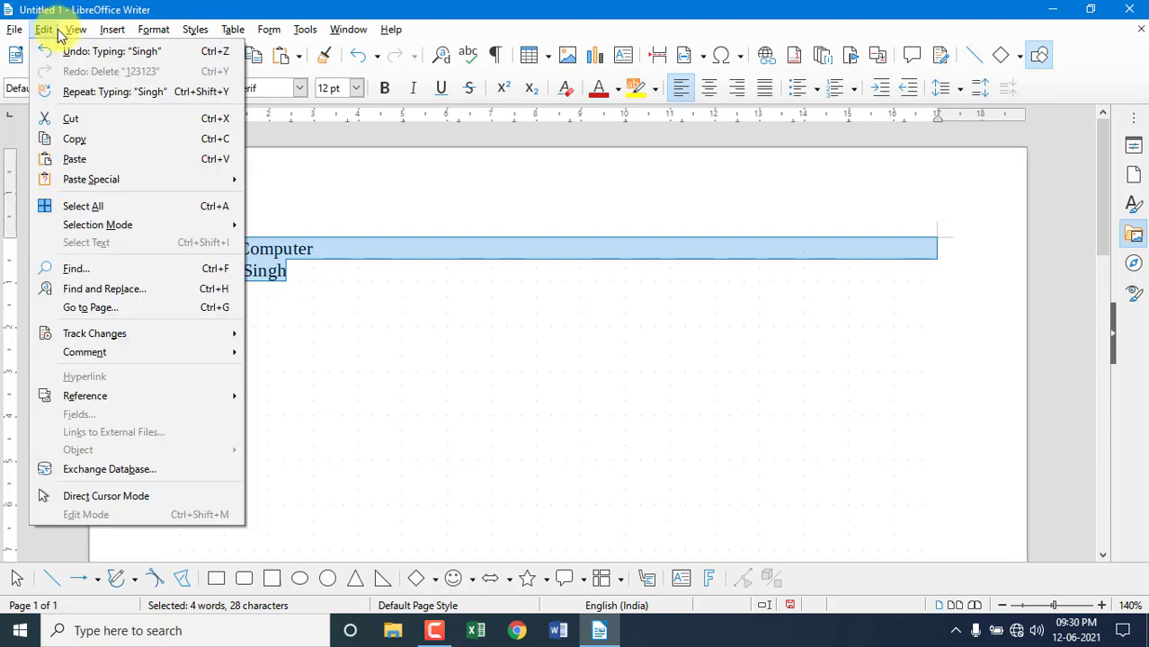
left_click(77, 142)
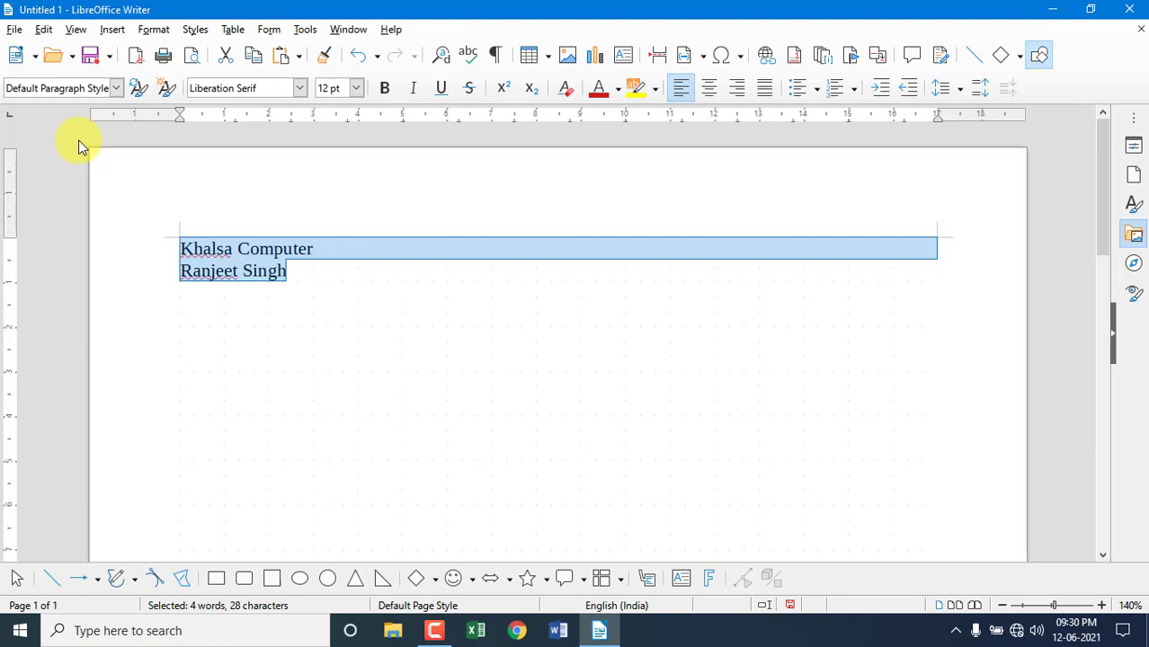
In a new document, Paste Special the copied lines as a Dynamic Data Exchange (DDE link).
left_click(16, 57)
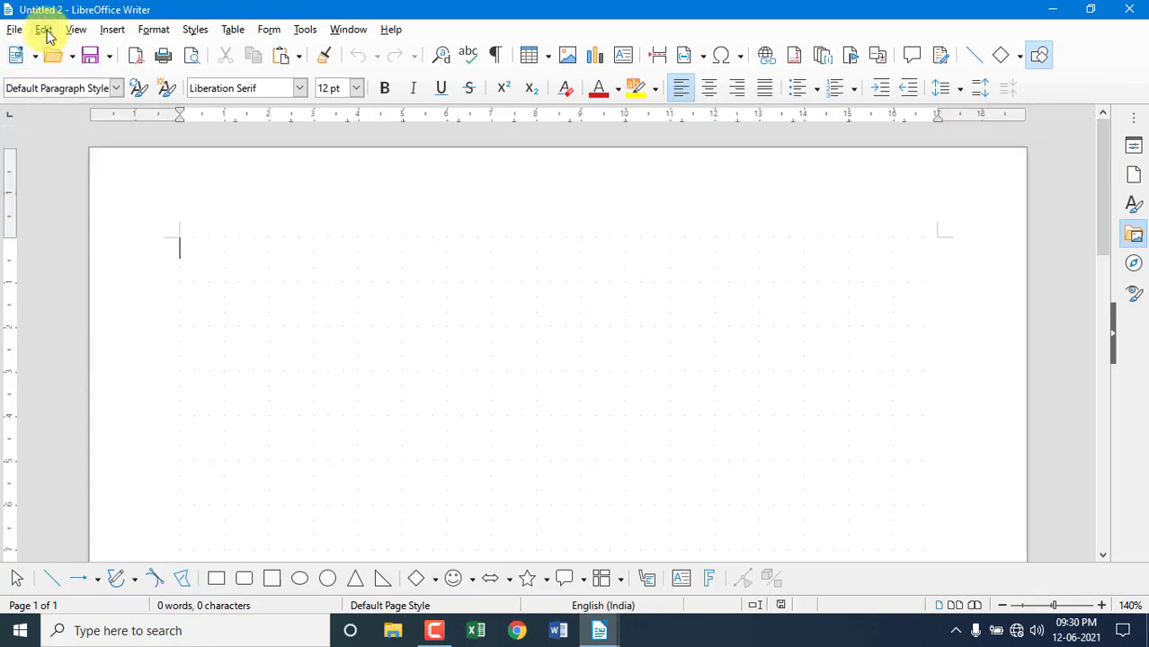
left_click(45, 31)
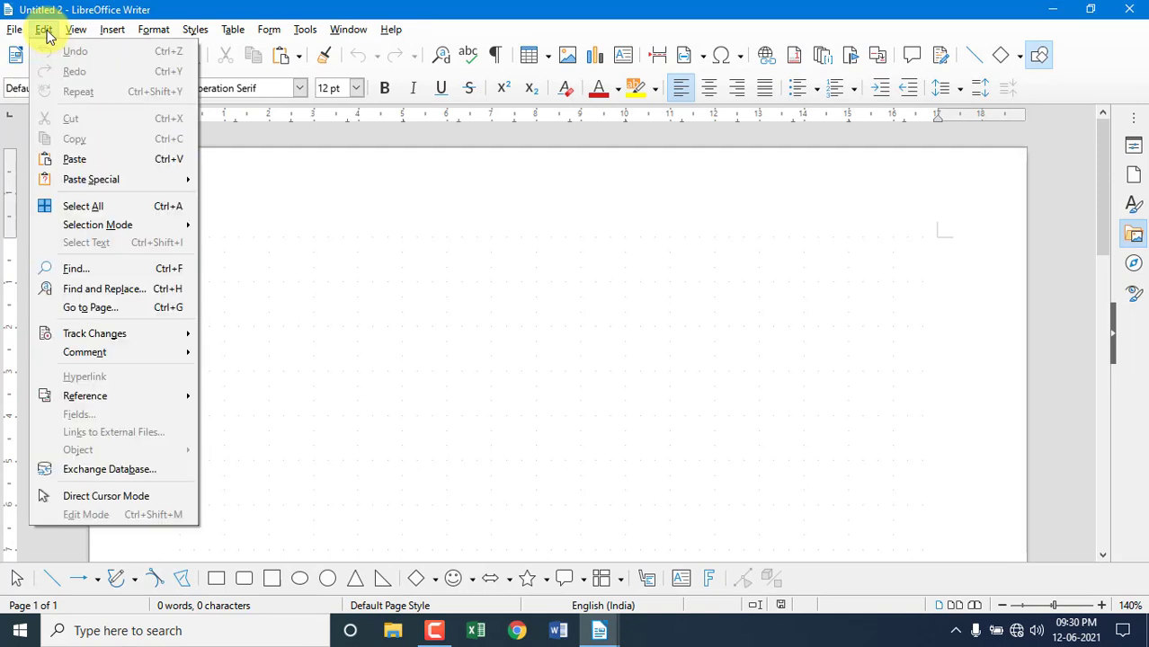
mouse_move(89, 181)
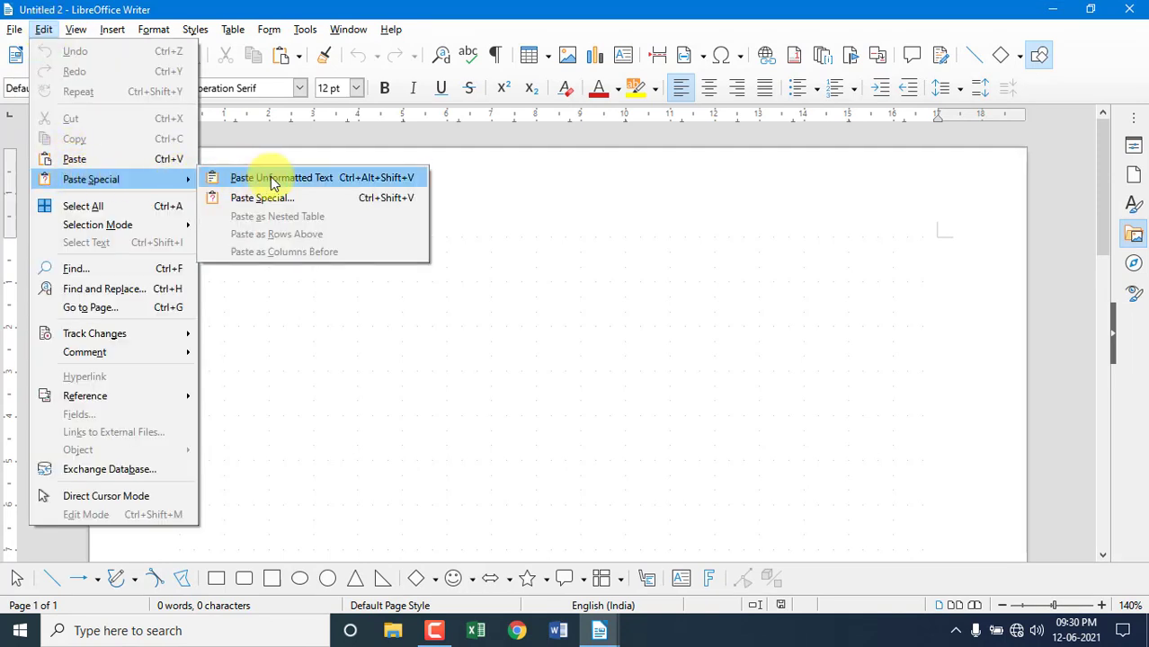
left_click(391, 202)
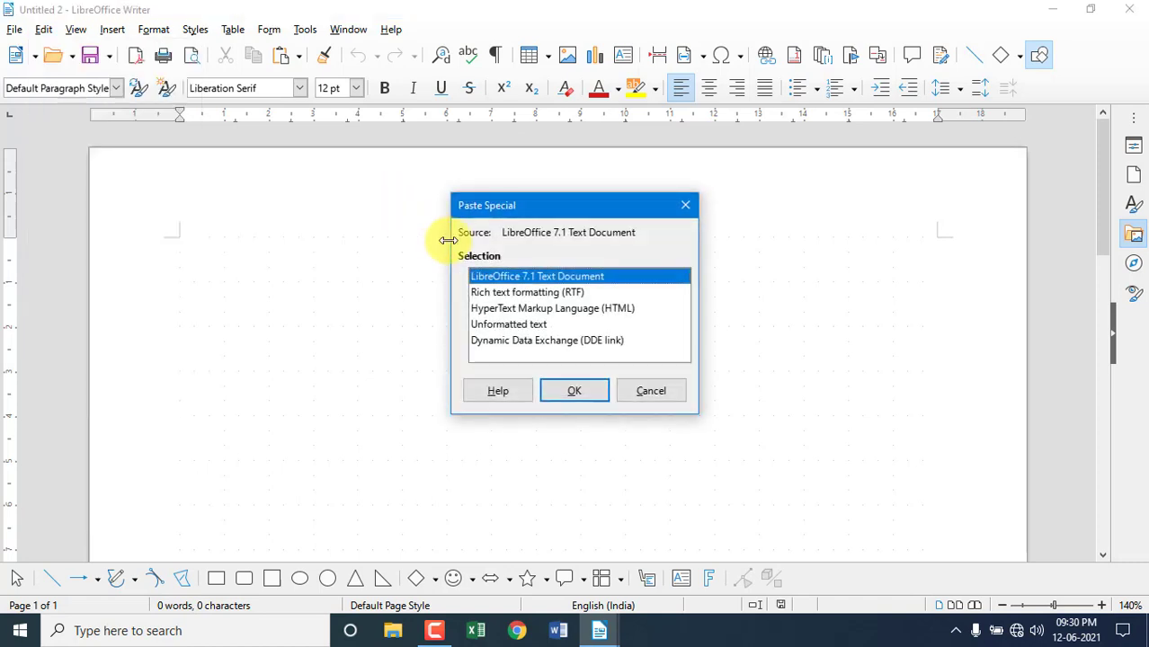
left_click(558, 343)
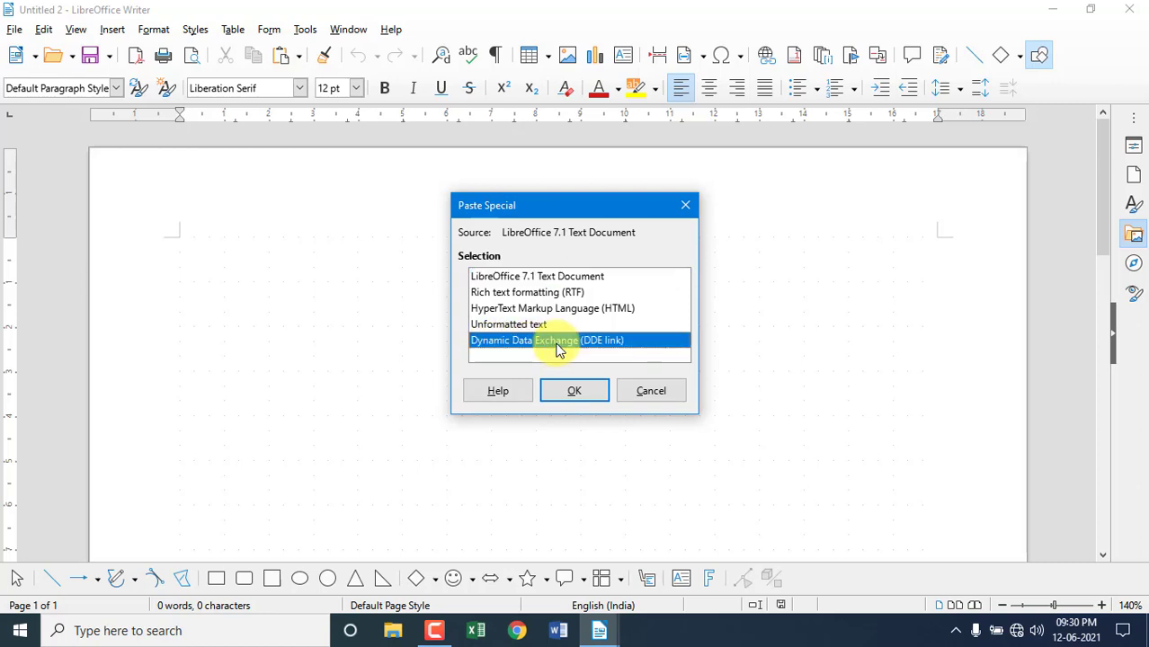
left_click(568, 394)
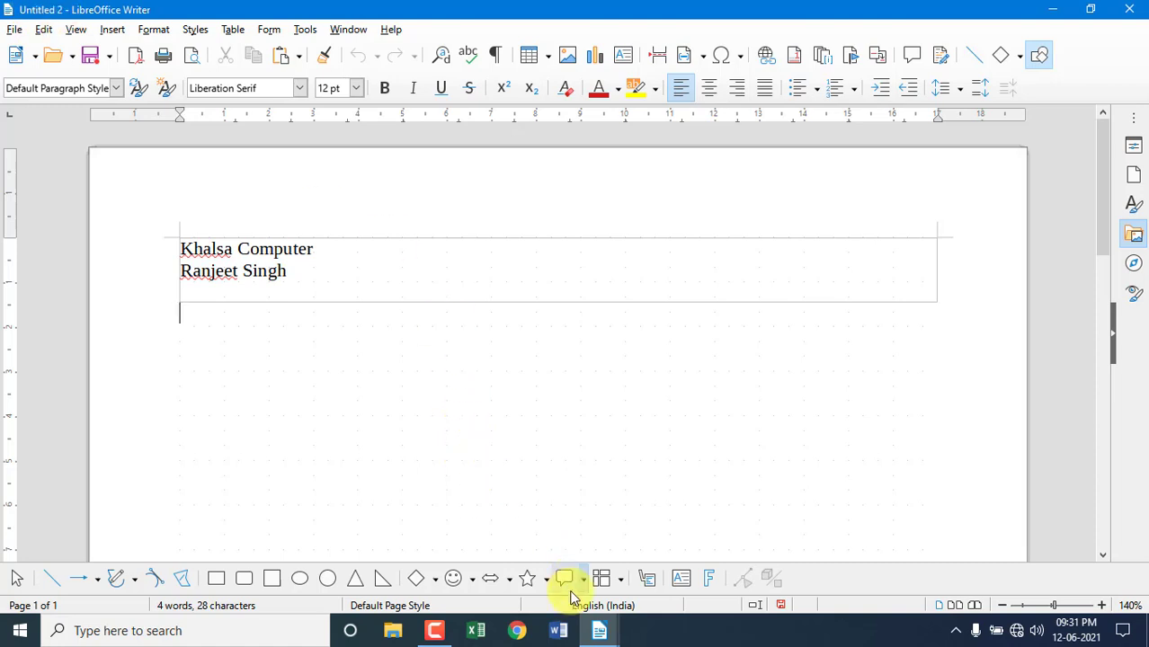
In Untitled 1, add 'India is a Great Country' below the name, leaving a stray h.
left_click(598, 632)
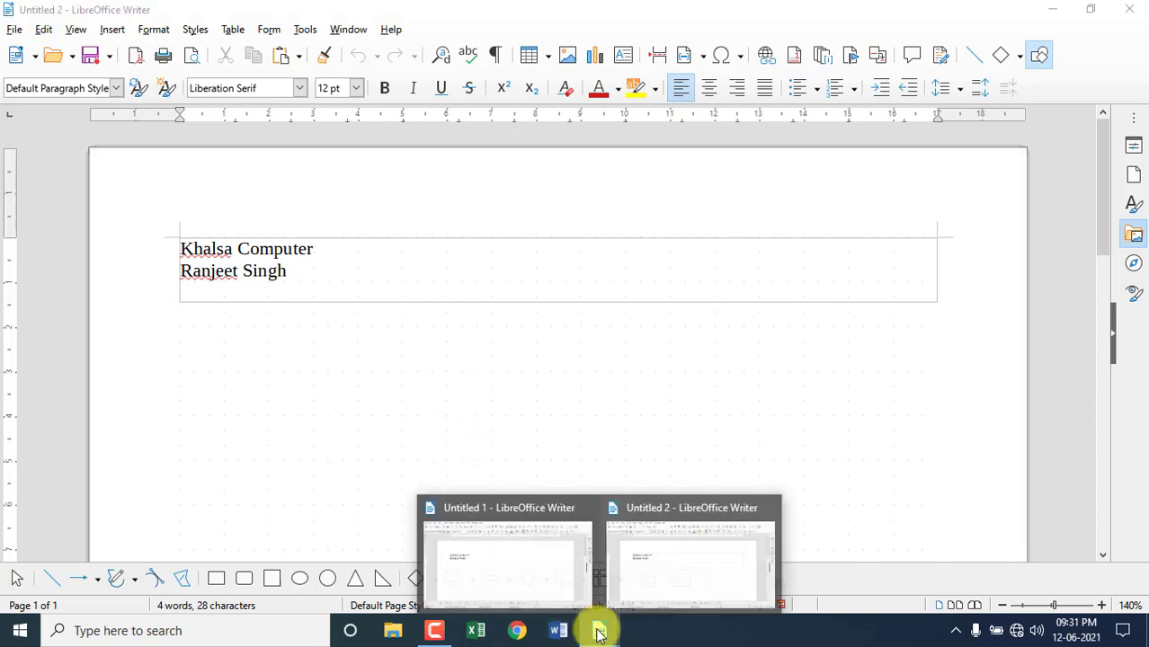
left_click(488, 511)
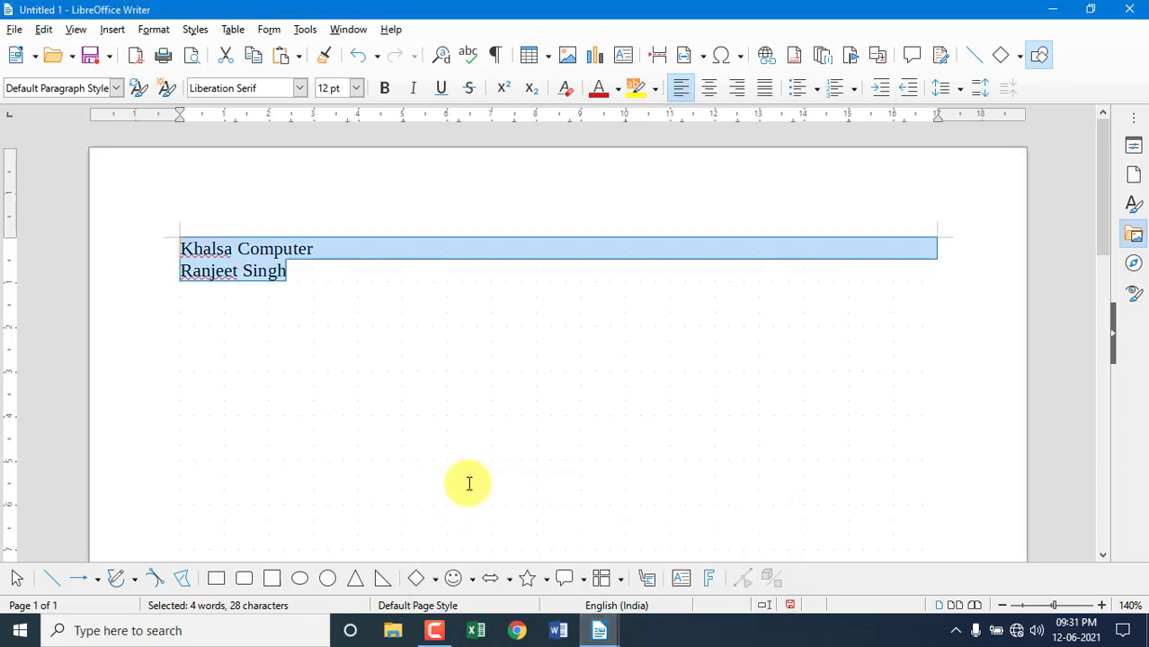
left_click(279, 269)
type("h")
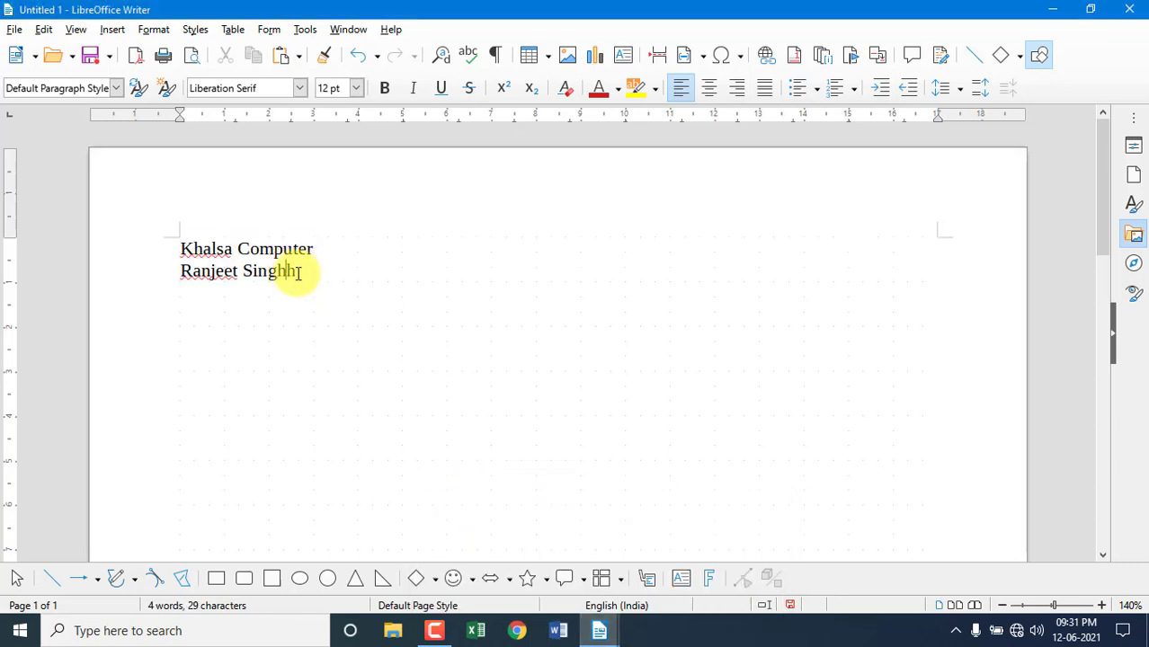
key("Return")
type("India is a Gr")
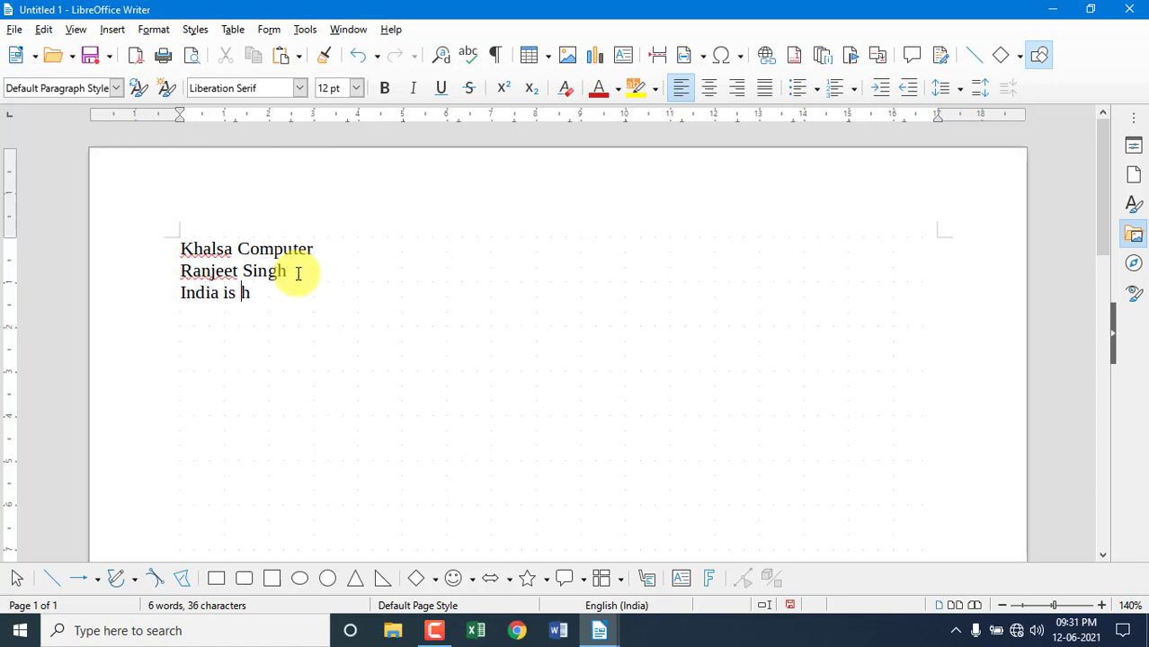
type("eat Coun")
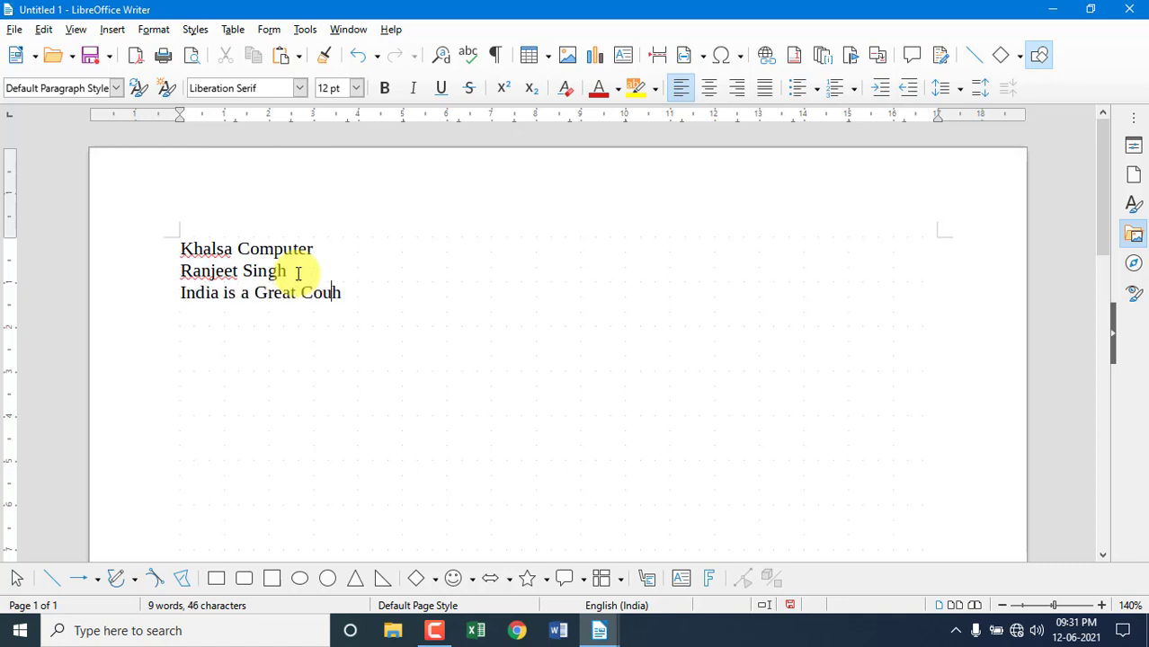
type("try")
key("Return")
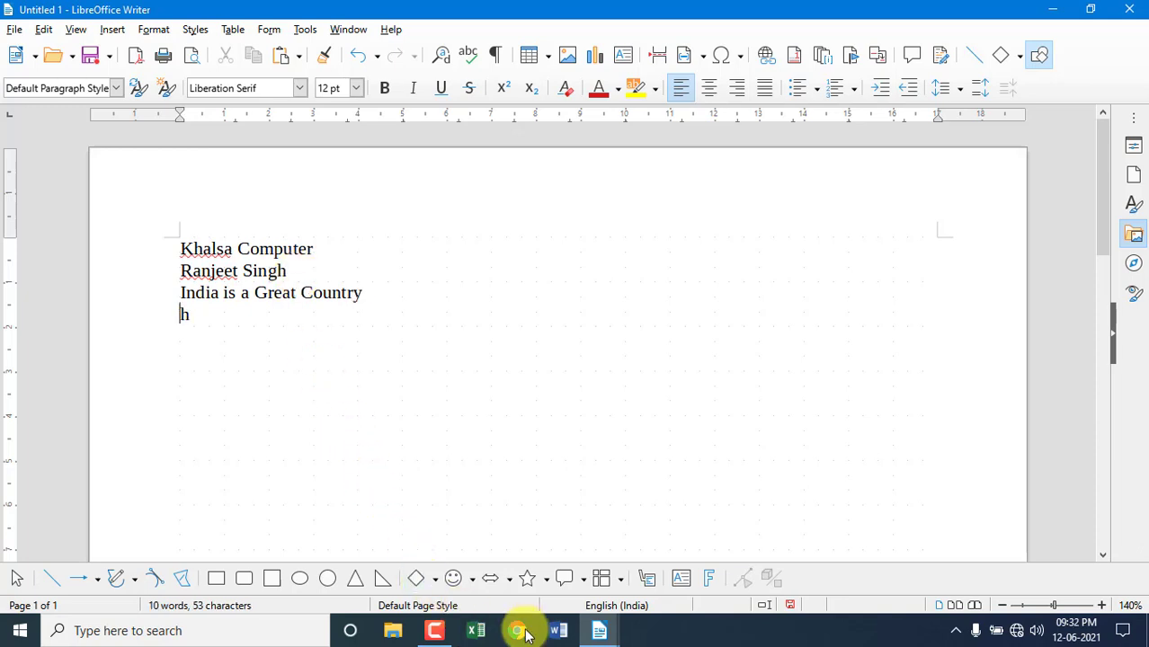
left_click(589, 639)
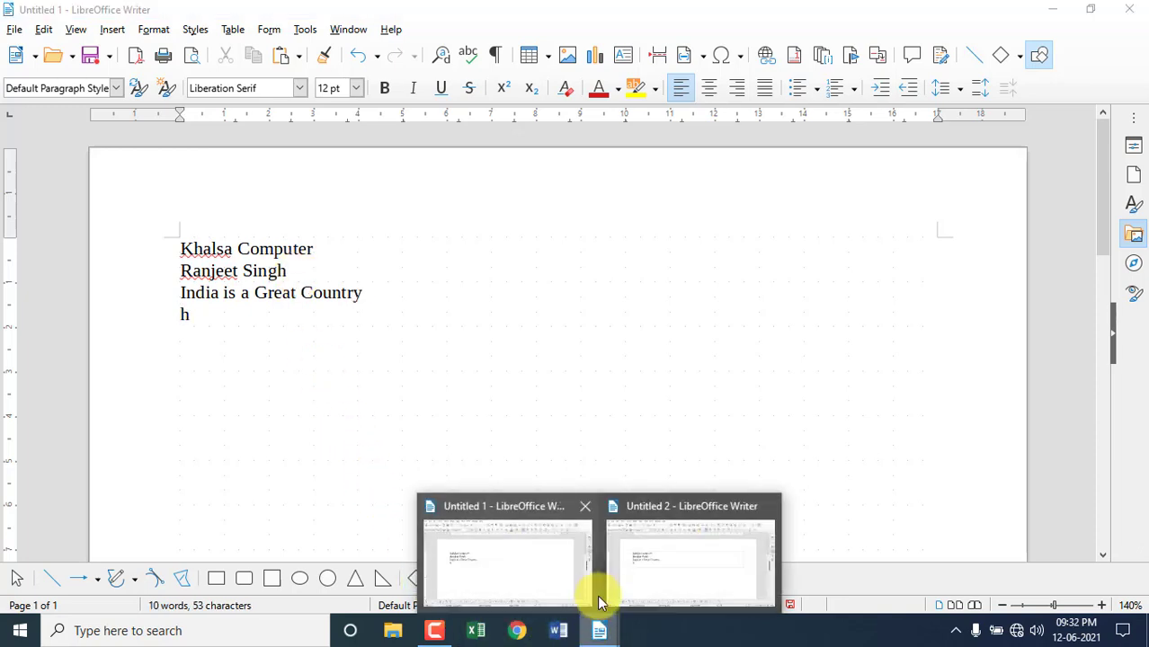
left_click(655, 510)
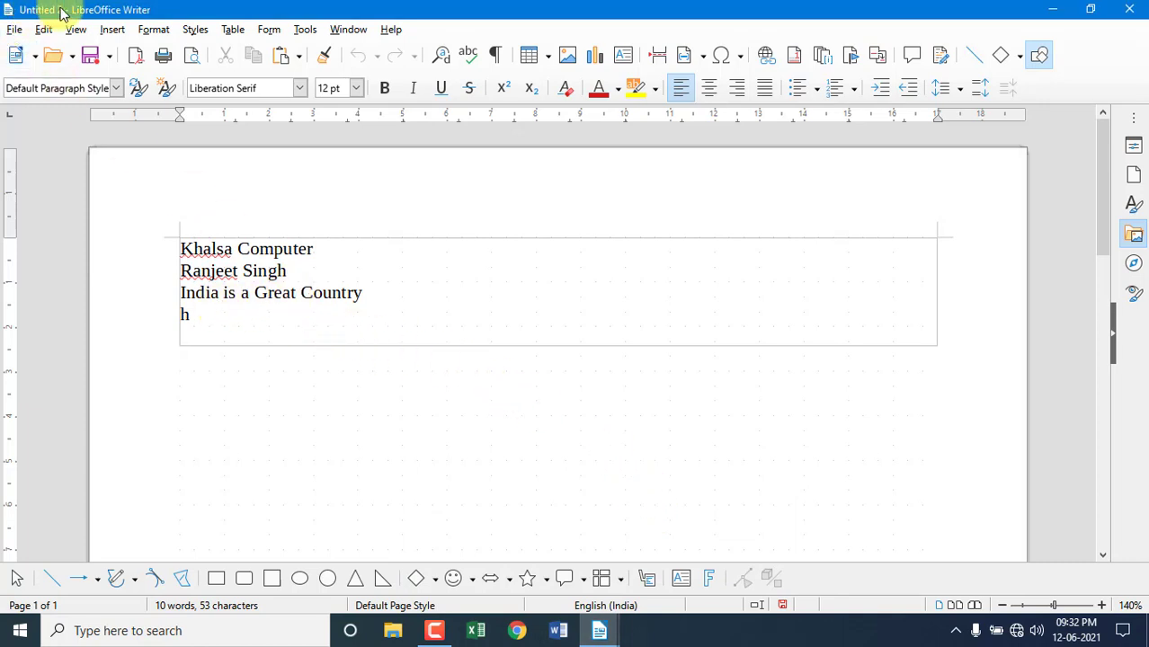
left_click(599, 630)
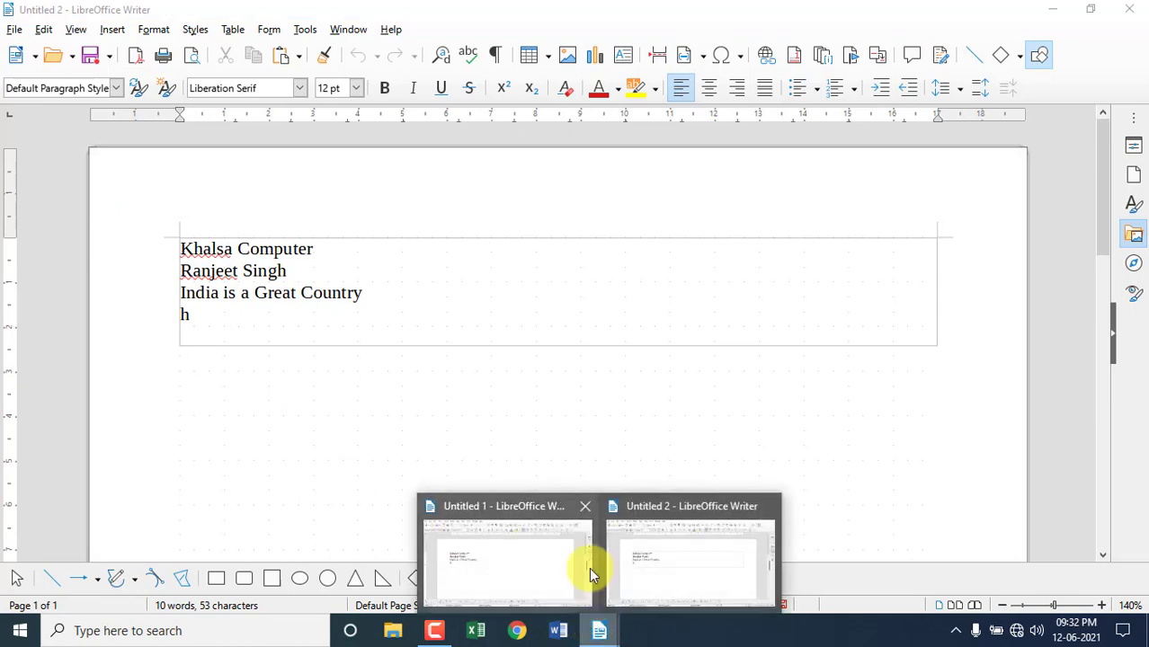
left_click(545, 511)
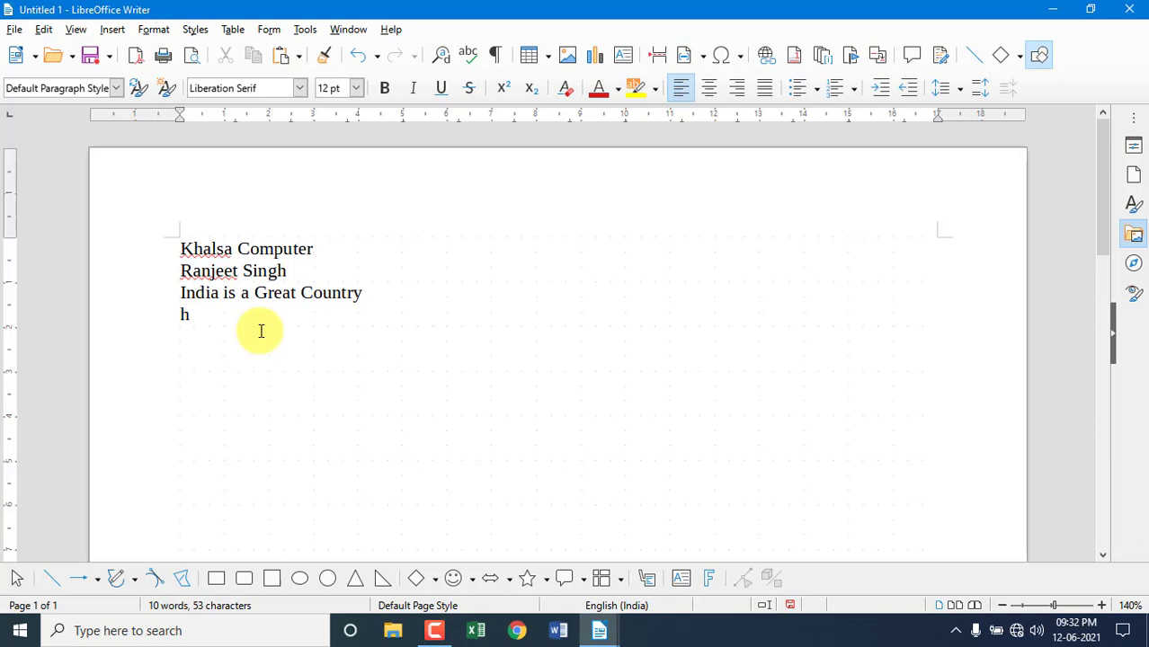
Select all the document's text with Edit > Select All.
left_click(43, 30)
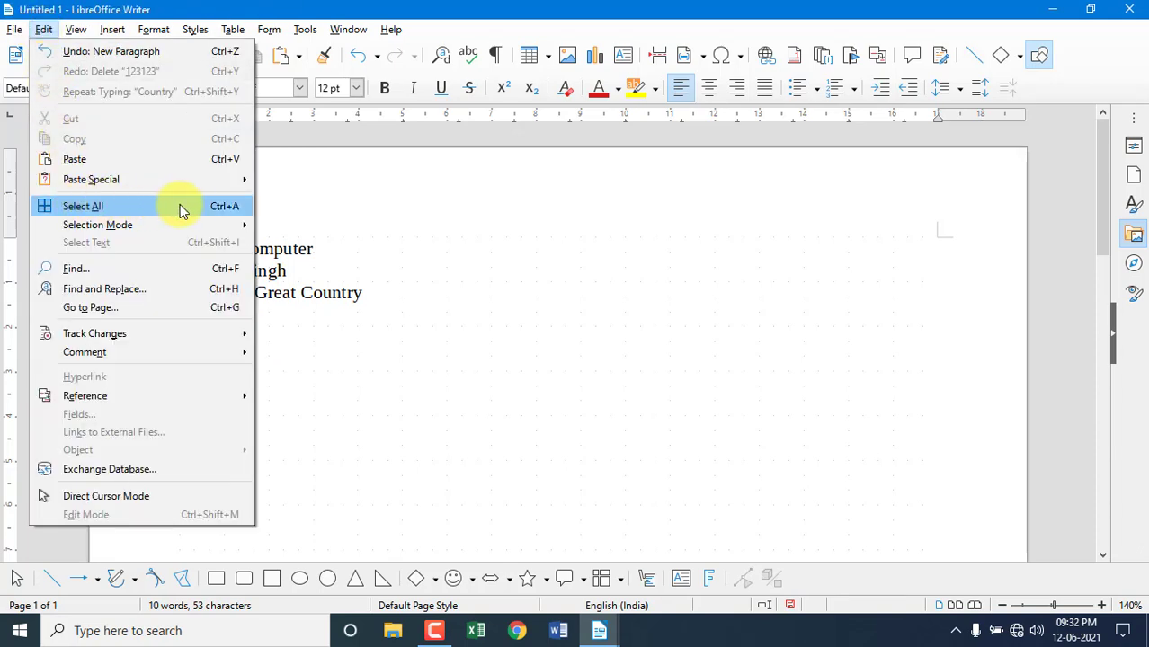
left_click(239, 214)
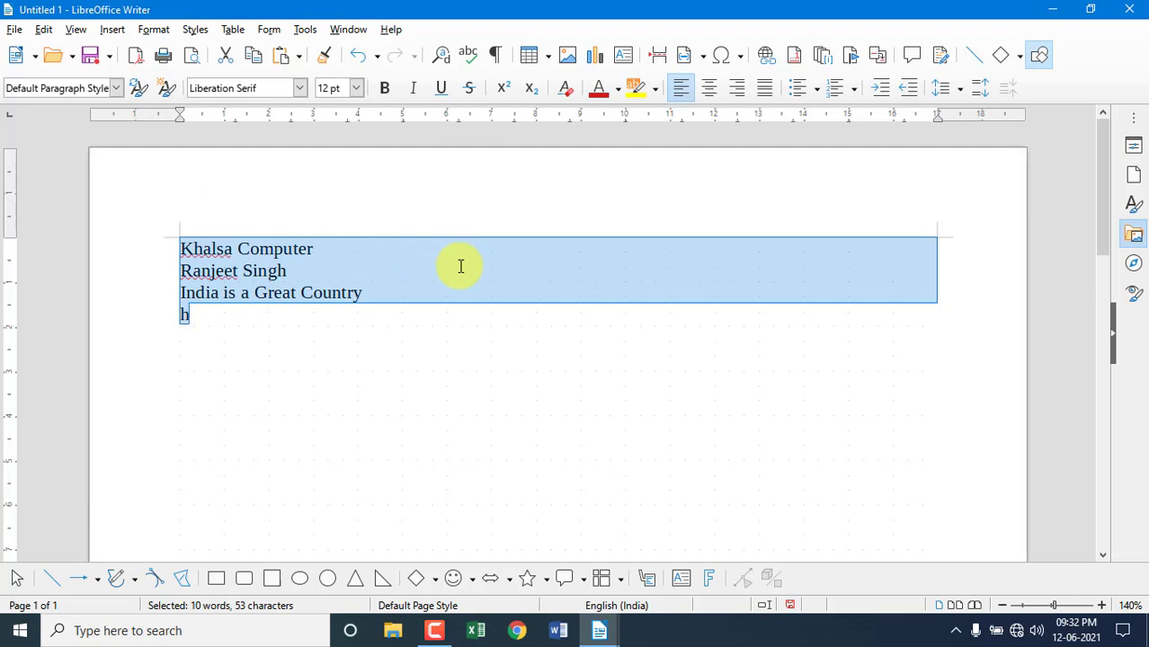
left_click(45, 29)
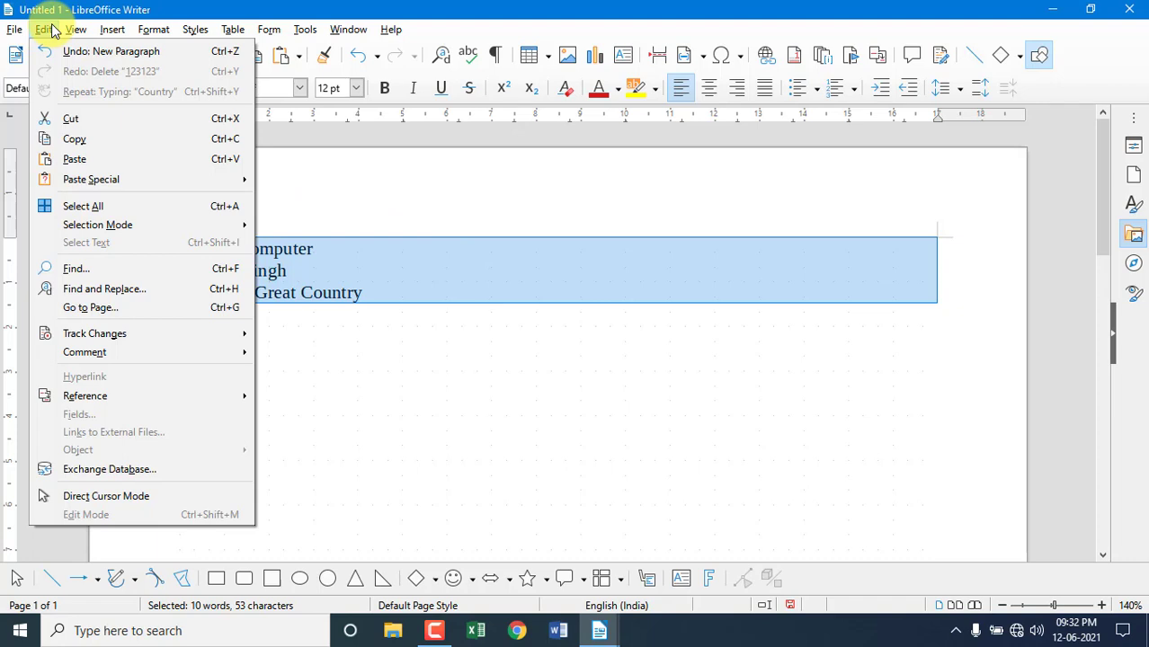
left_click(45, 29)
left_click(45, 30)
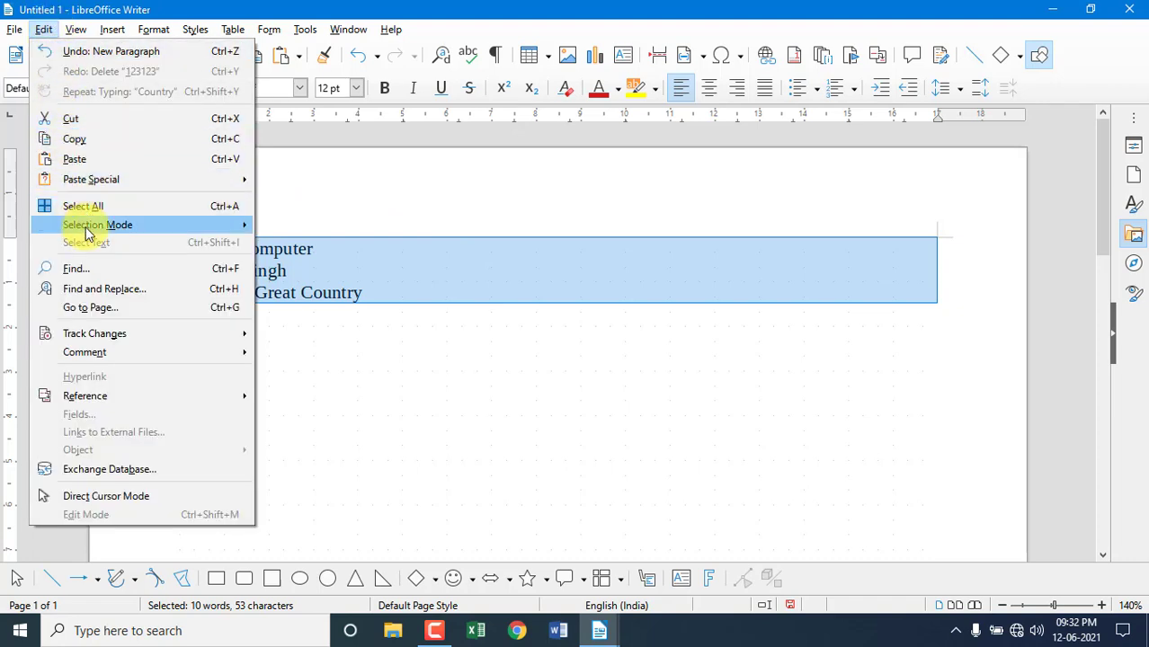
View the Selection Mode options, then drag-select all four lines.
mouse_move(131, 227)
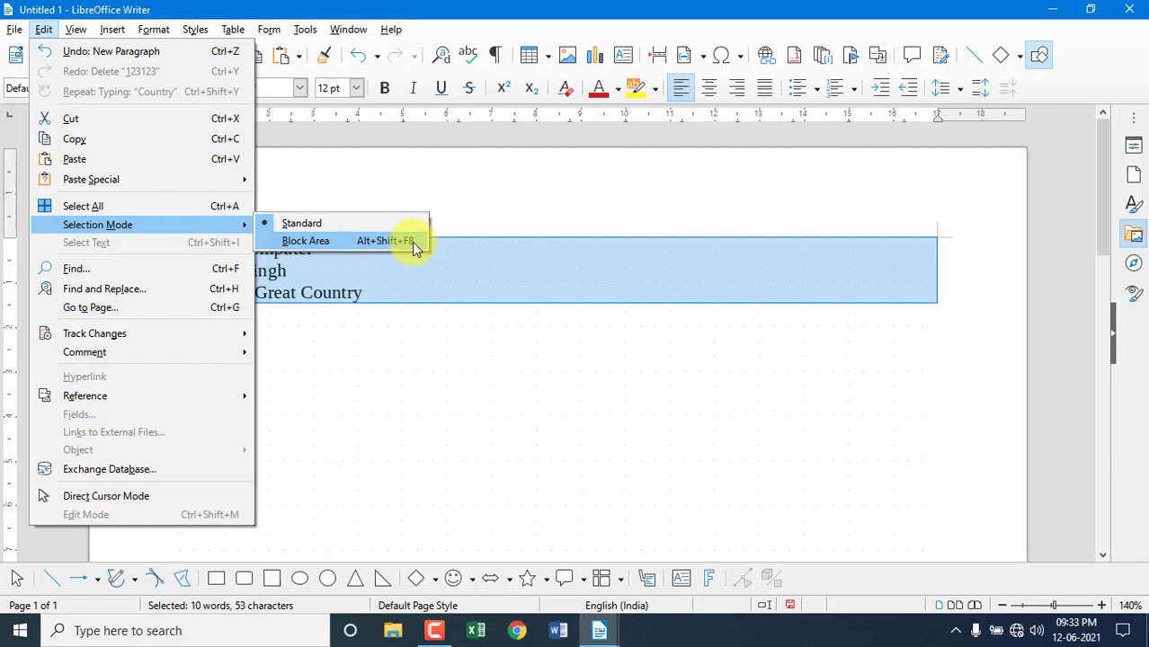
left_click(349, 369)
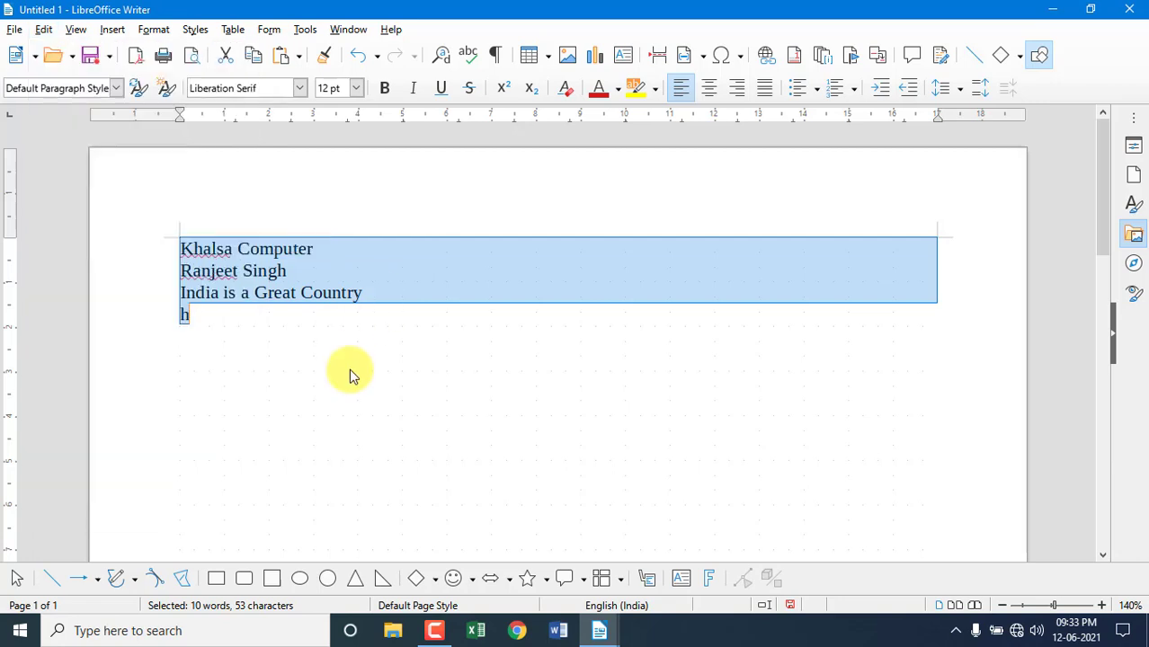
left_click(296, 351)
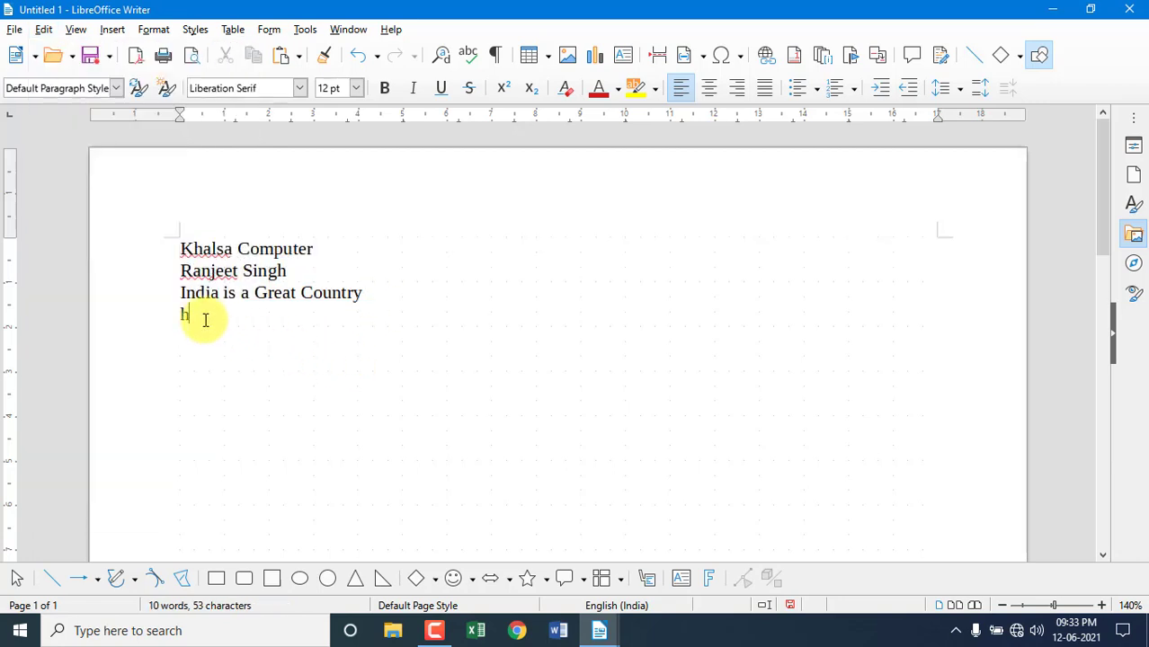
left_click_drag(200, 318, 149, 240)
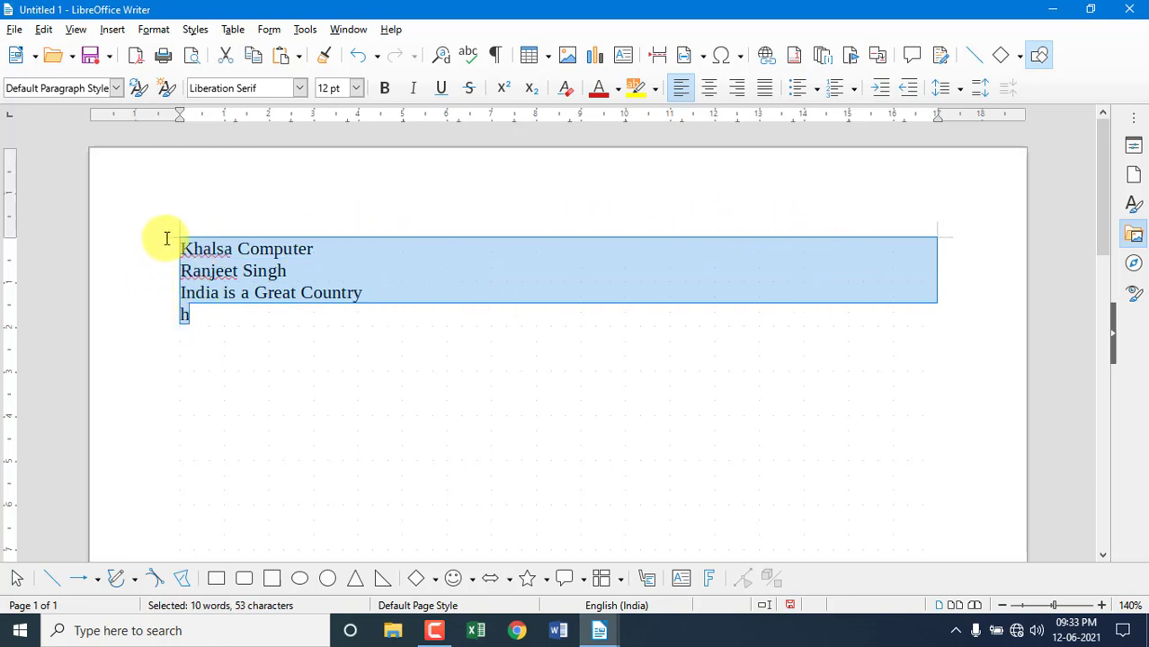
Switch to Block Area selection mode and block-select the first letters of each line.
left_click(194, 317)
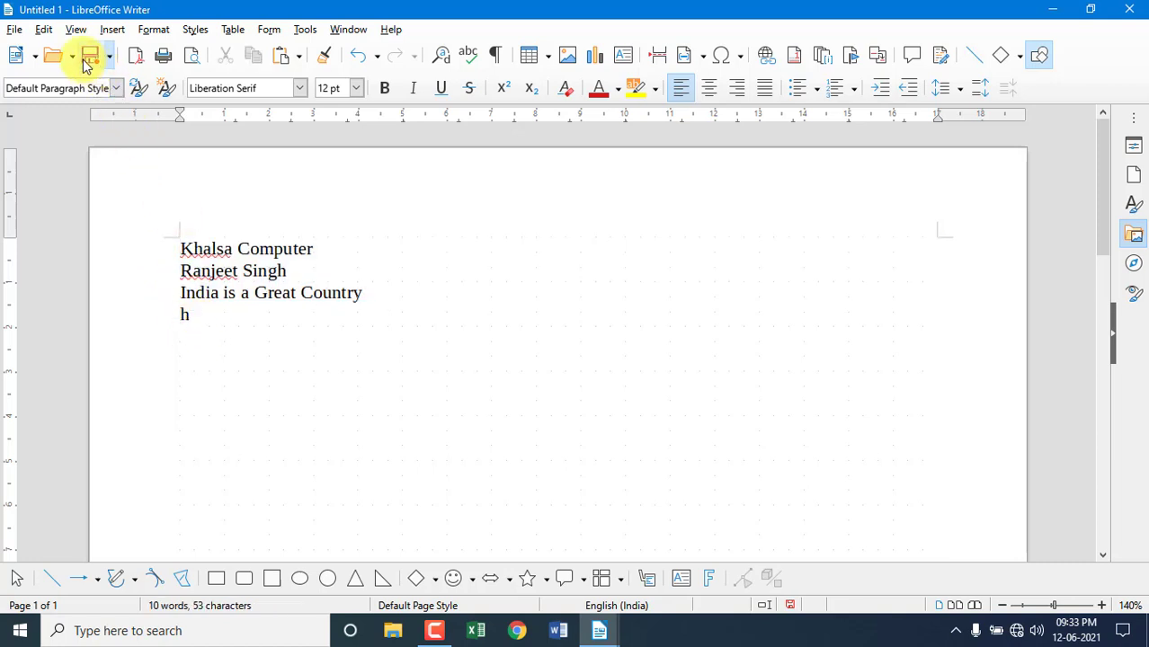
left_click(44, 29)
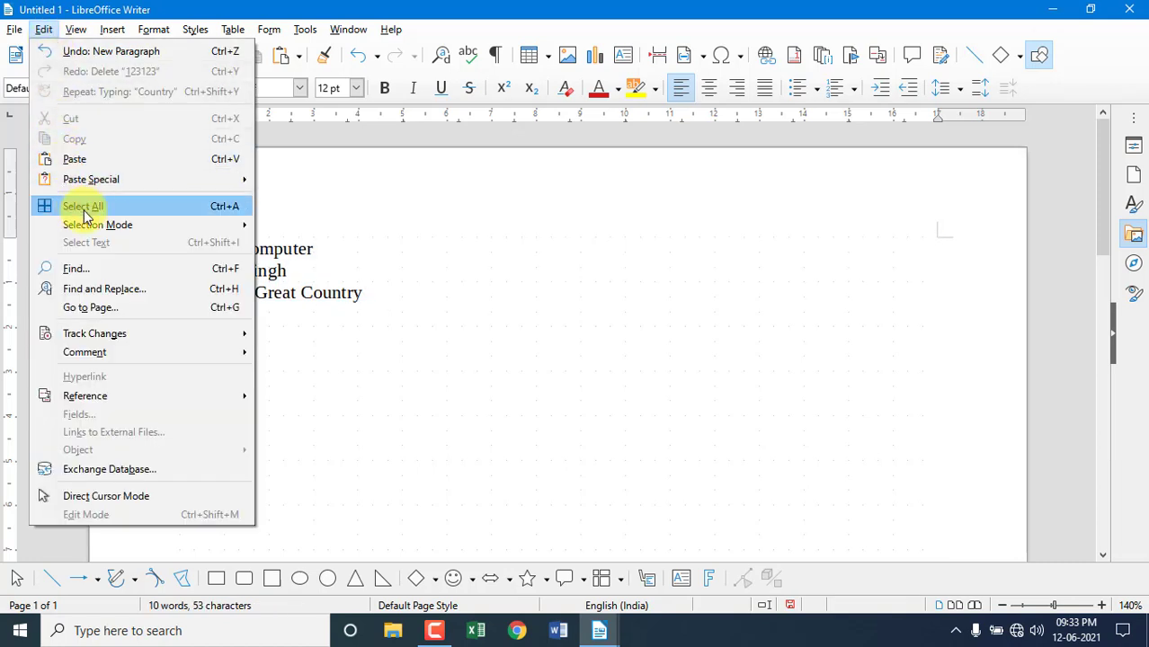
mouse_move(111, 224)
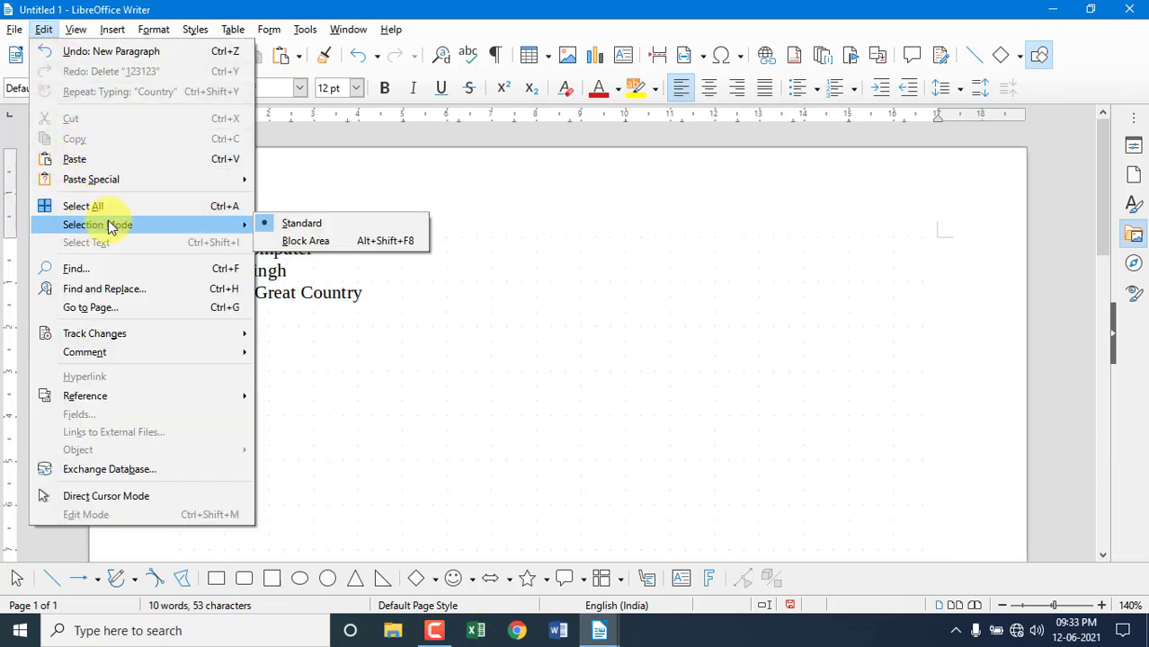
left_click(284, 243)
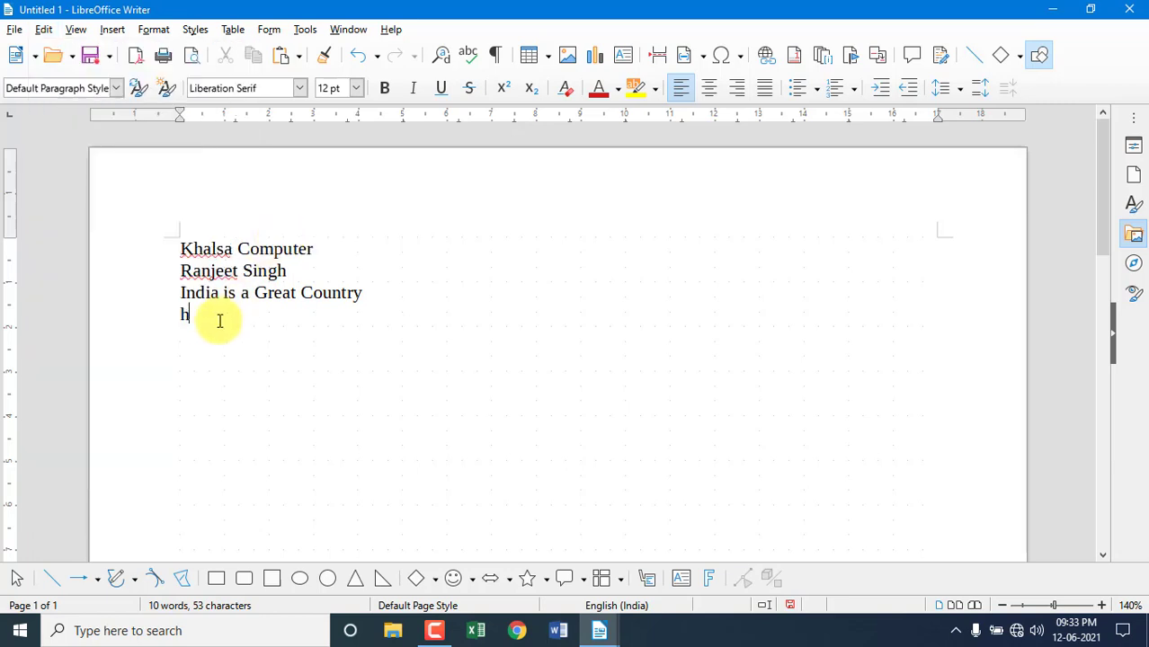
left_click_drag(200, 319, 162, 249)
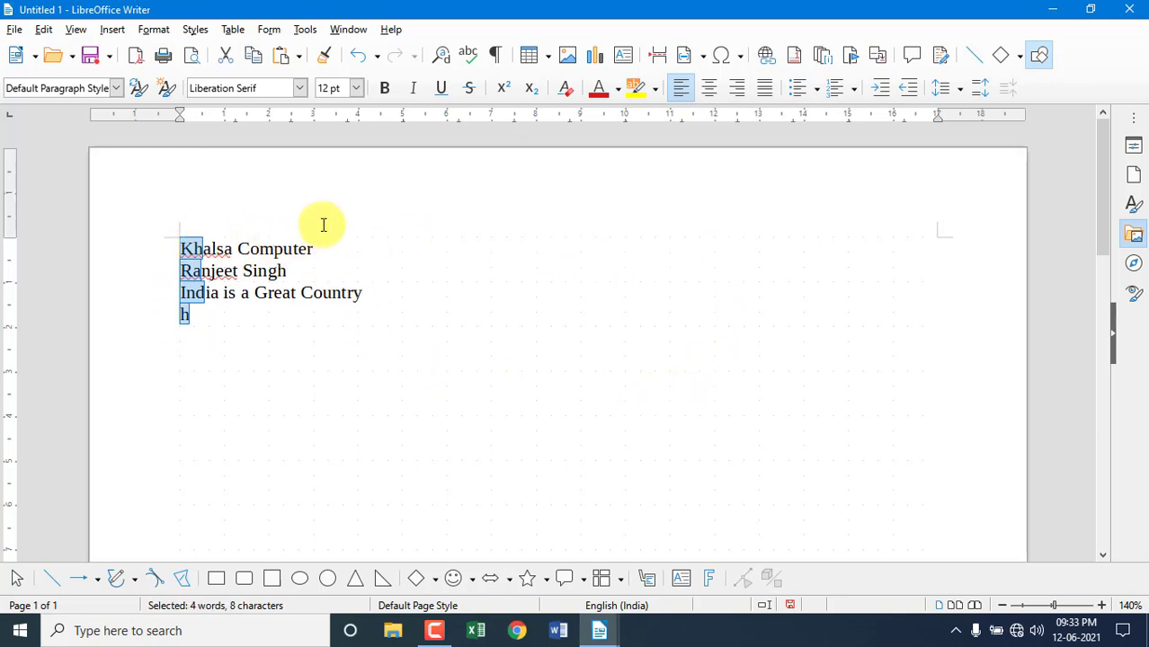
left_click_drag(365, 292, 162, 244)
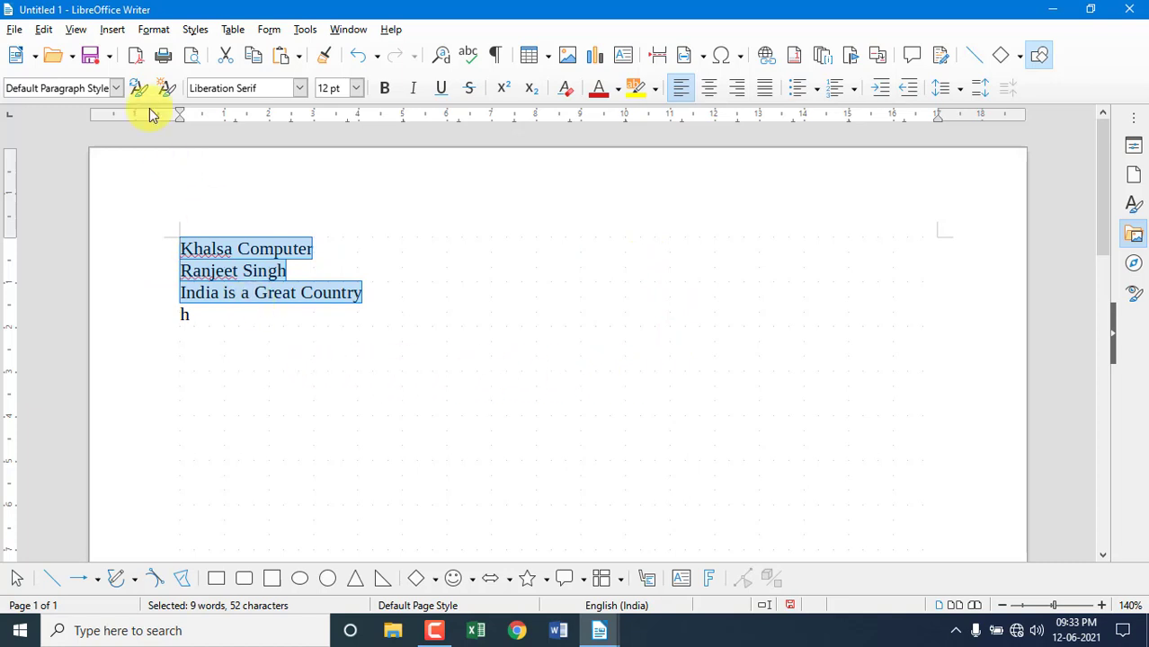
Return to Standard selection mode and select the lines from 'Khalsa Computer' down to h.
left_click(43, 28)
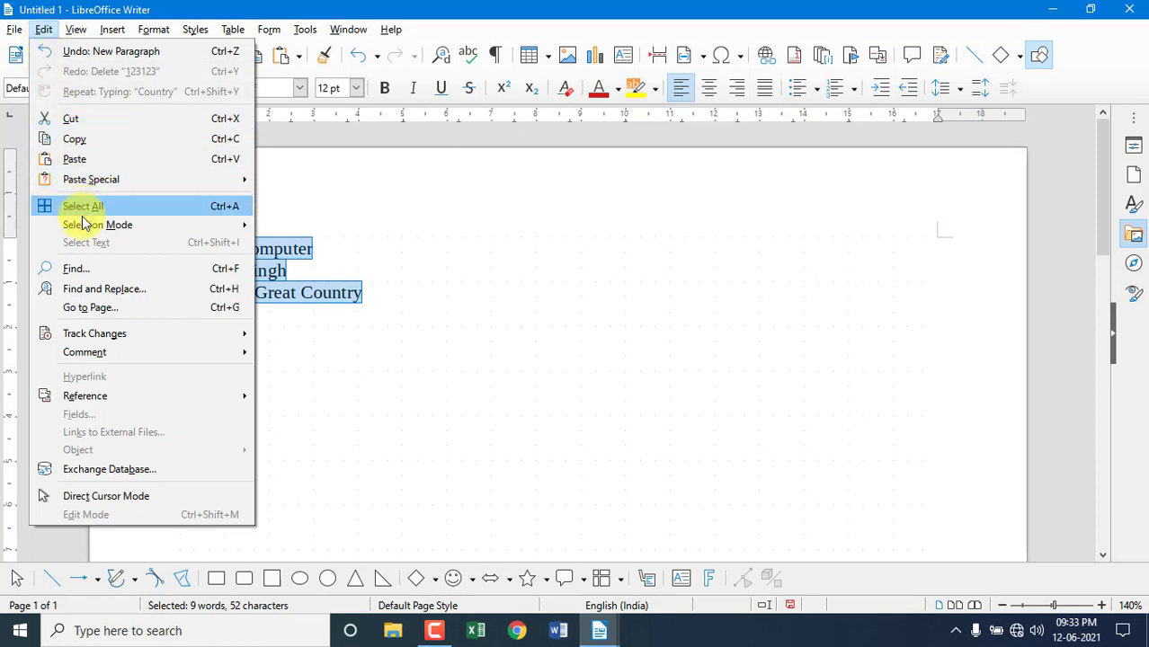
mouse_move(133, 225)
left_click(287, 225)
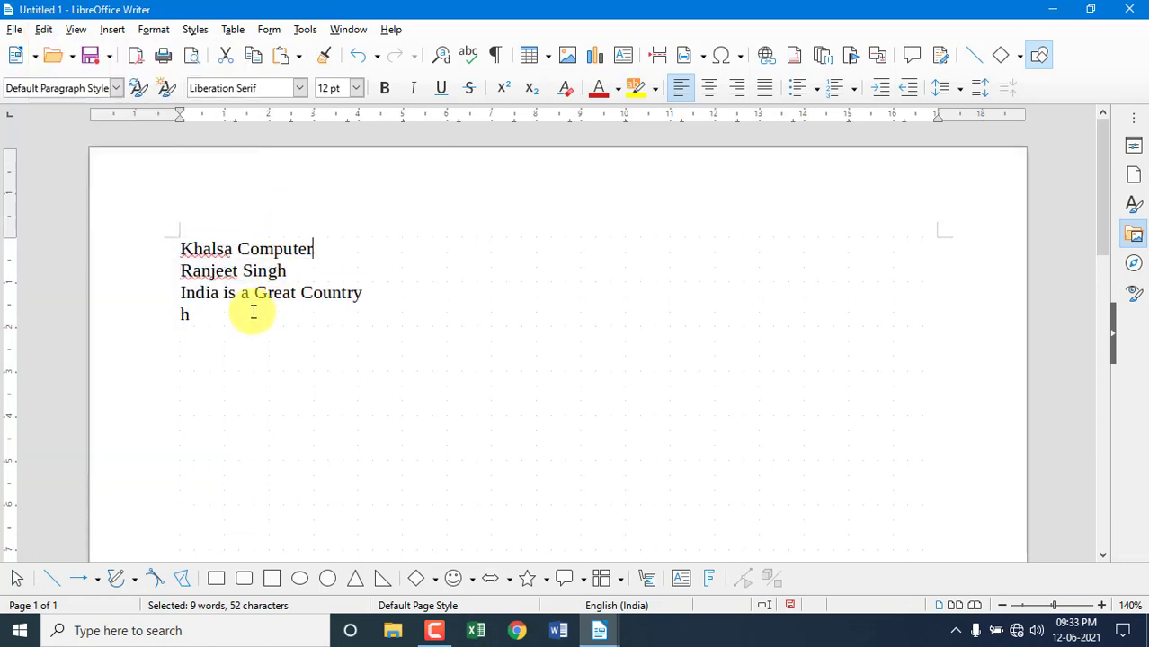
left_click_drag(203, 311, 162, 244)
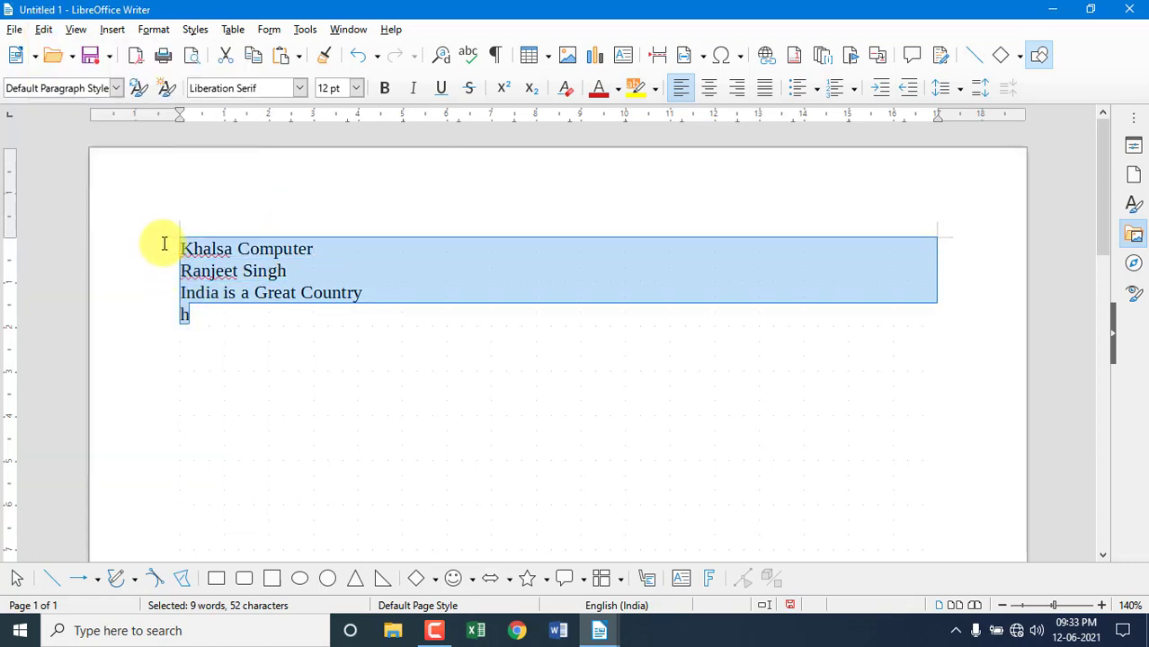
left_click(259, 333)
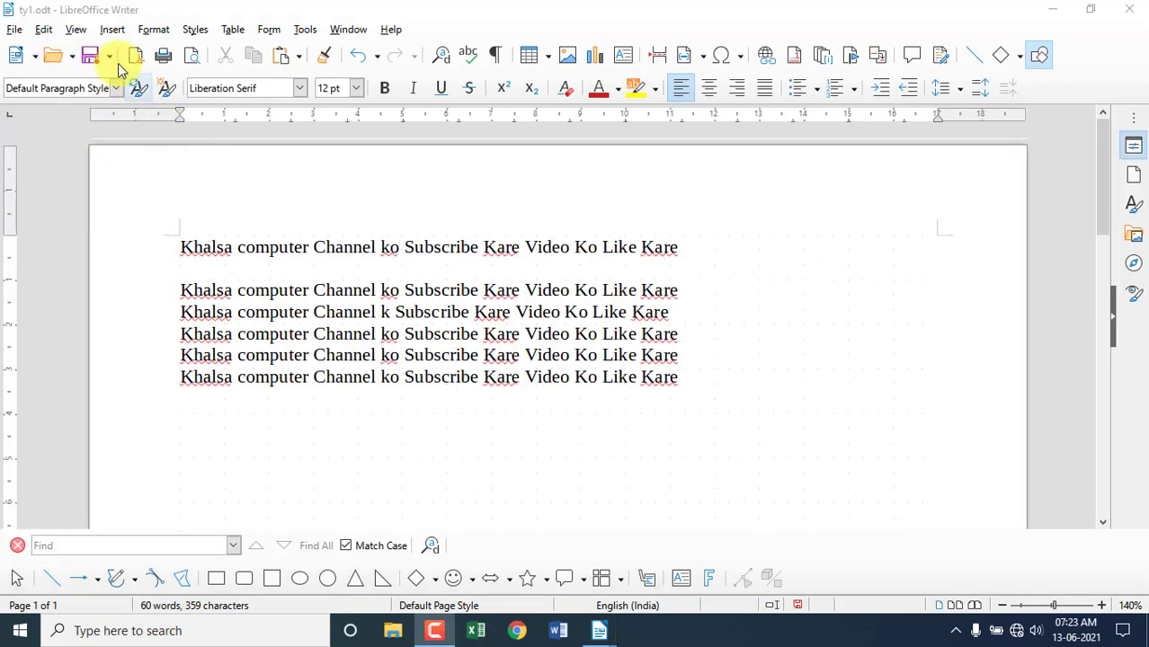
Search the document for 'Like Kare' and step forward through five matches.
left_click(51, 29)
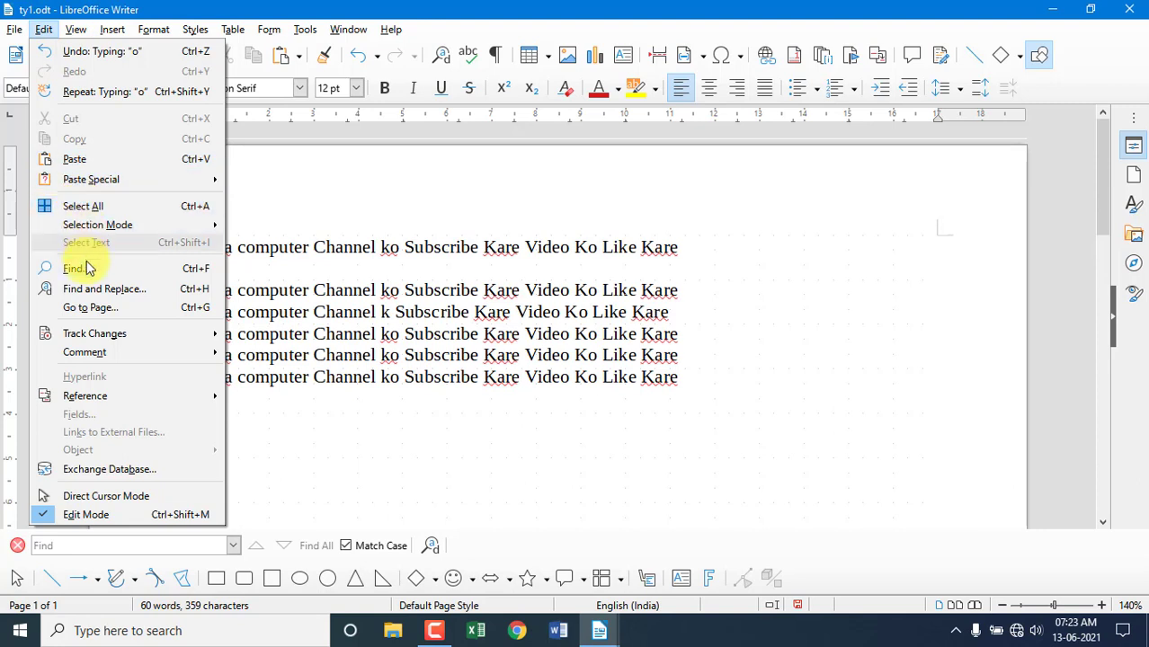
left_click(207, 270)
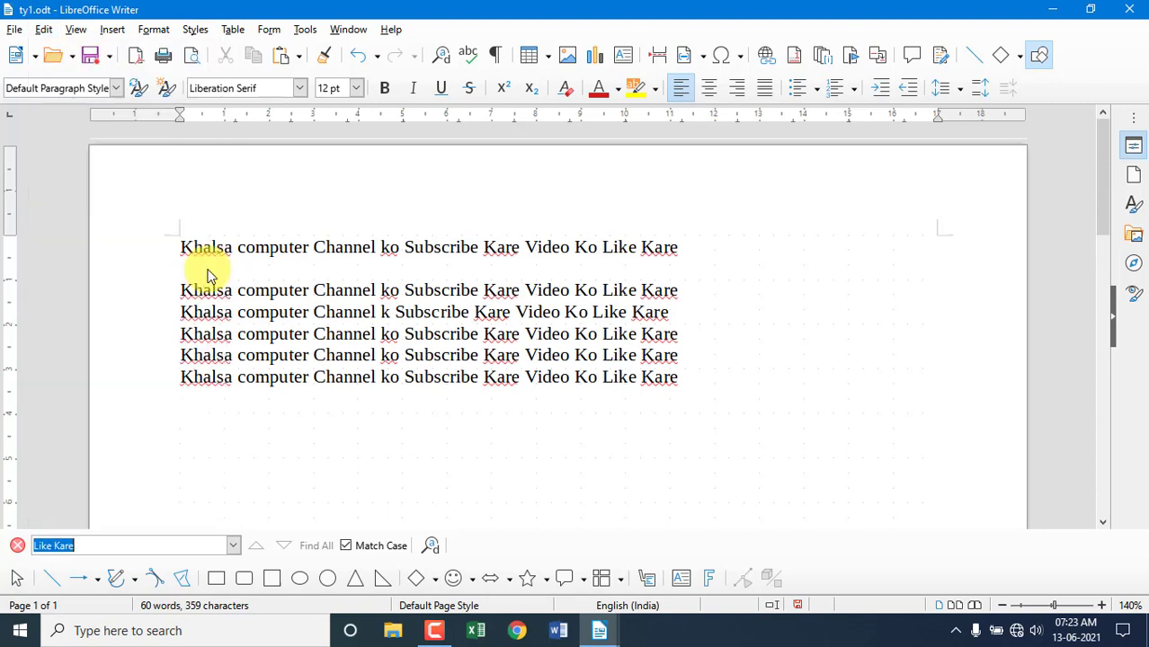
left_click(119, 547)
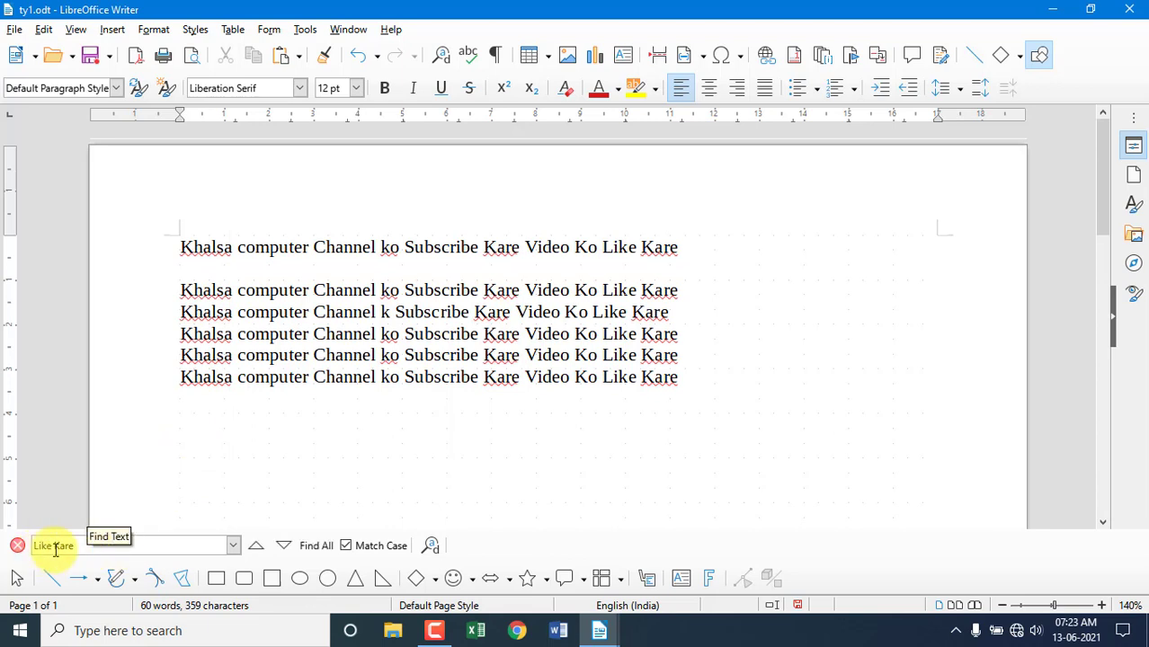
left_click(286, 547)
left_click(286, 548)
left_click(286, 547)
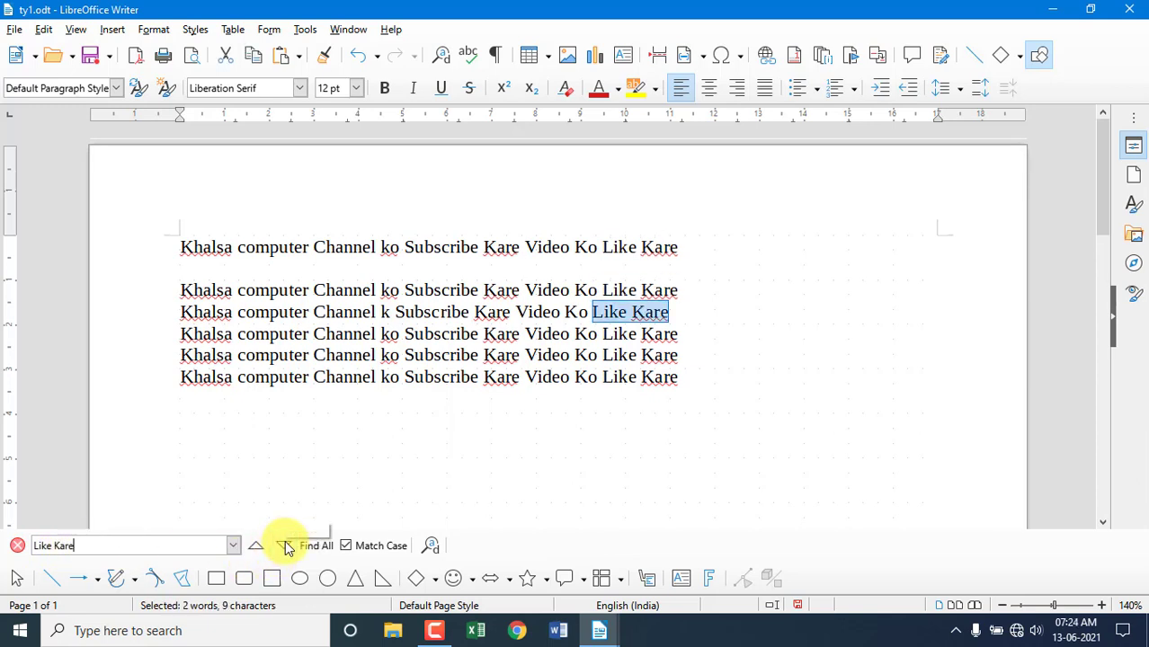
left_click(286, 548)
left_click(285, 547)
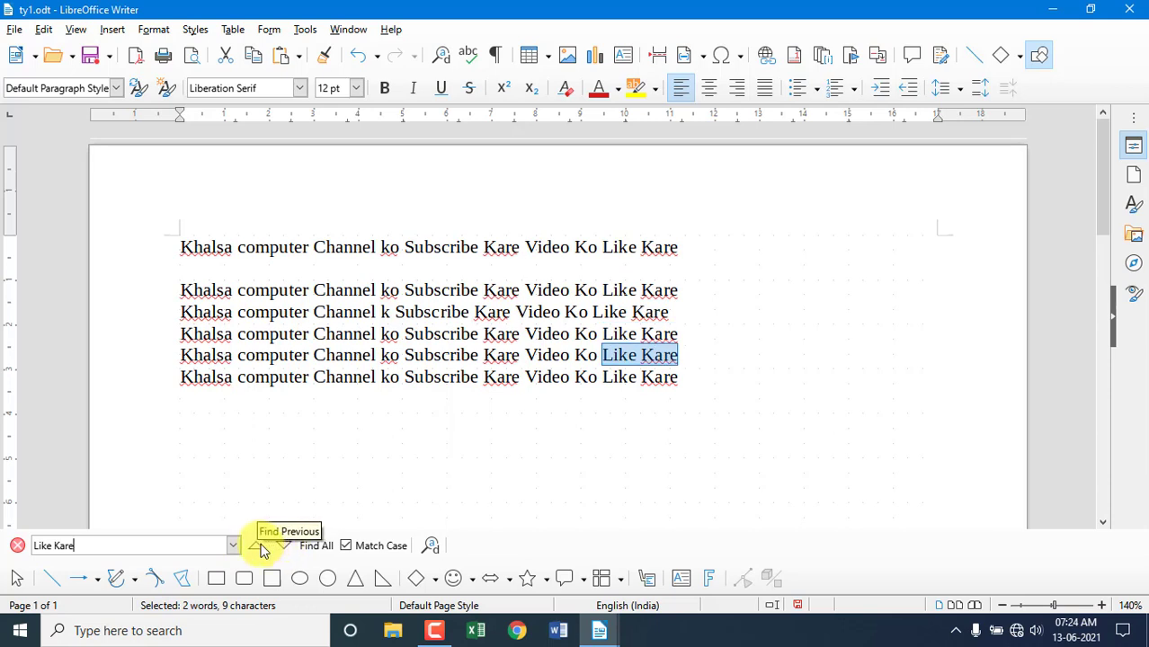
Step back three matches, then select all six 'Like Kare' occurrences at once.
left_click(261, 549)
left_click(261, 549)
left_click(261, 549)
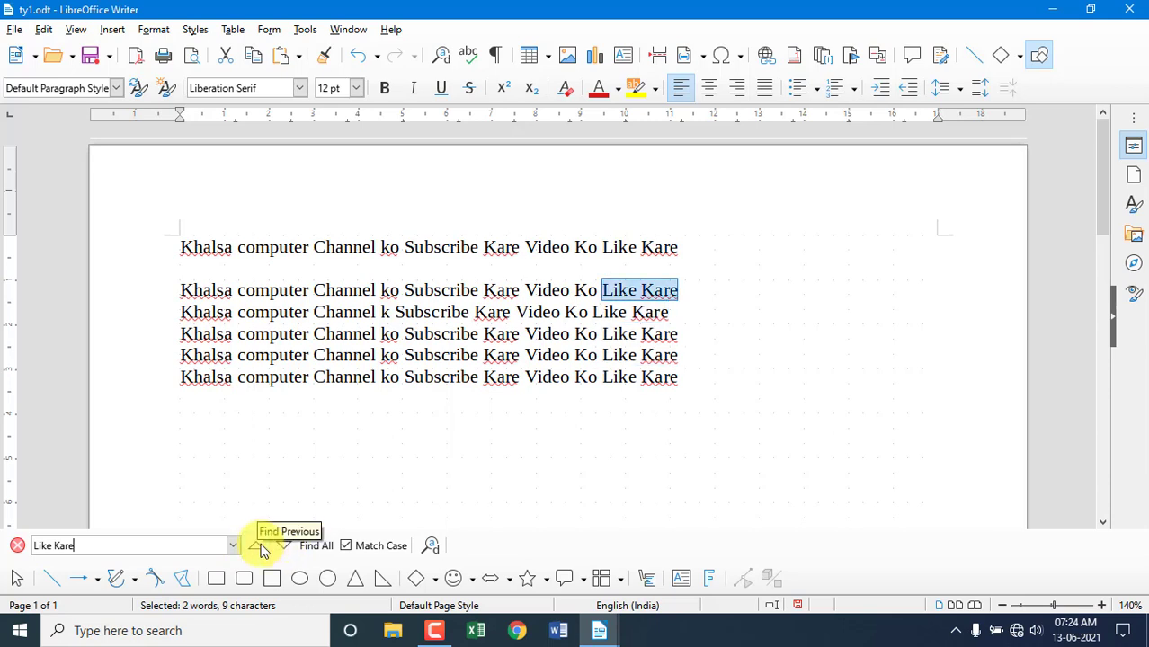
left_click(309, 546)
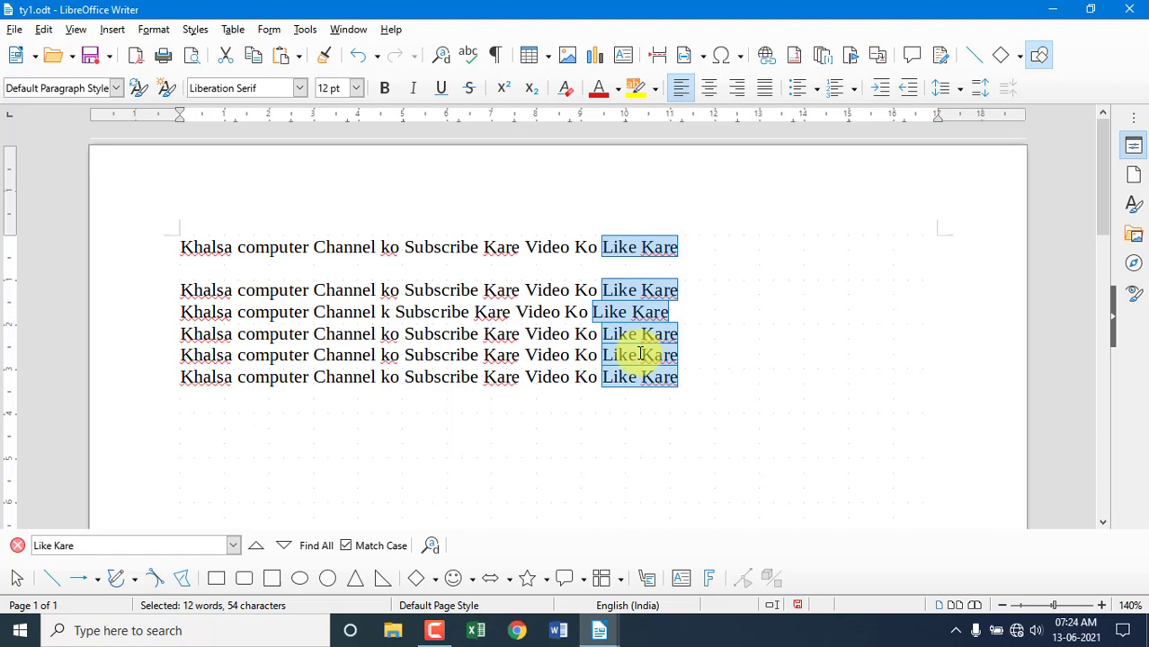
left_click(43, 30)
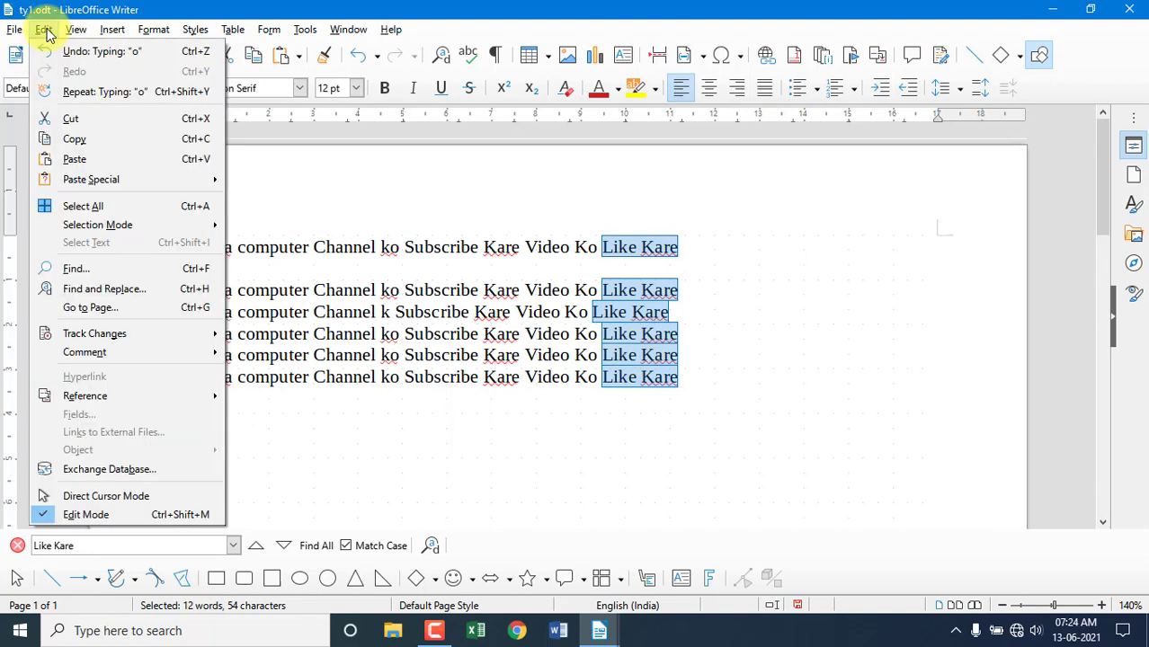
Replace 'Like Kare' with 'Like Kare Just' in all six places and close Find and Replace.
left_click(129, 294)
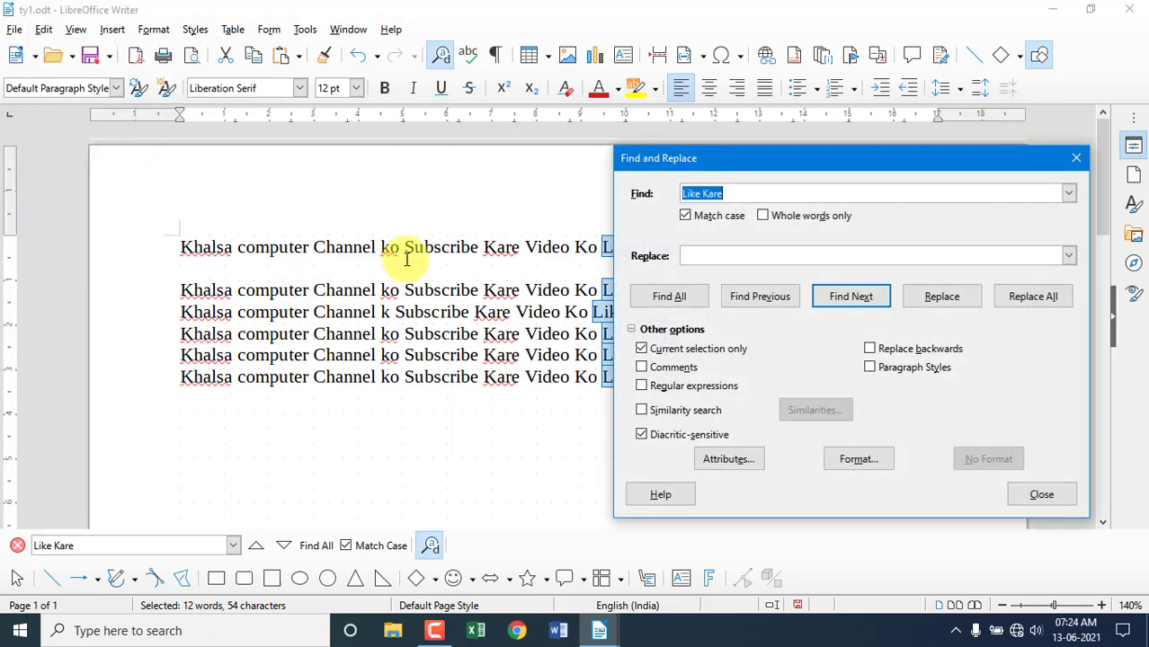
left_click_drag(775, 155, 272, 216)
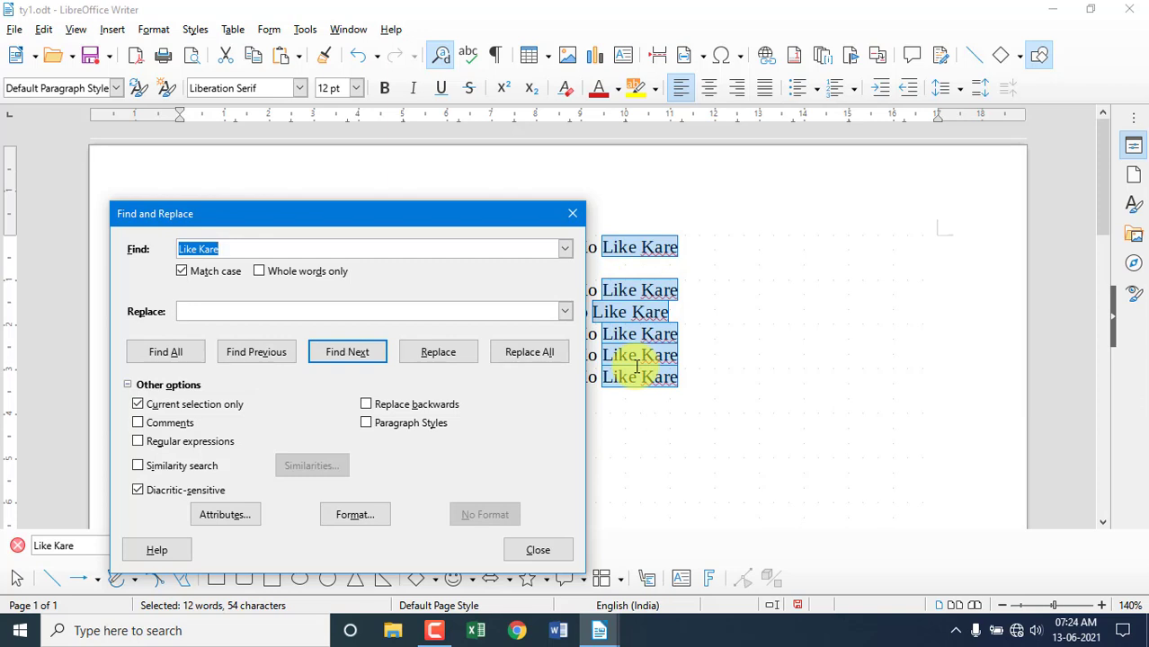
left_click(232, 249)
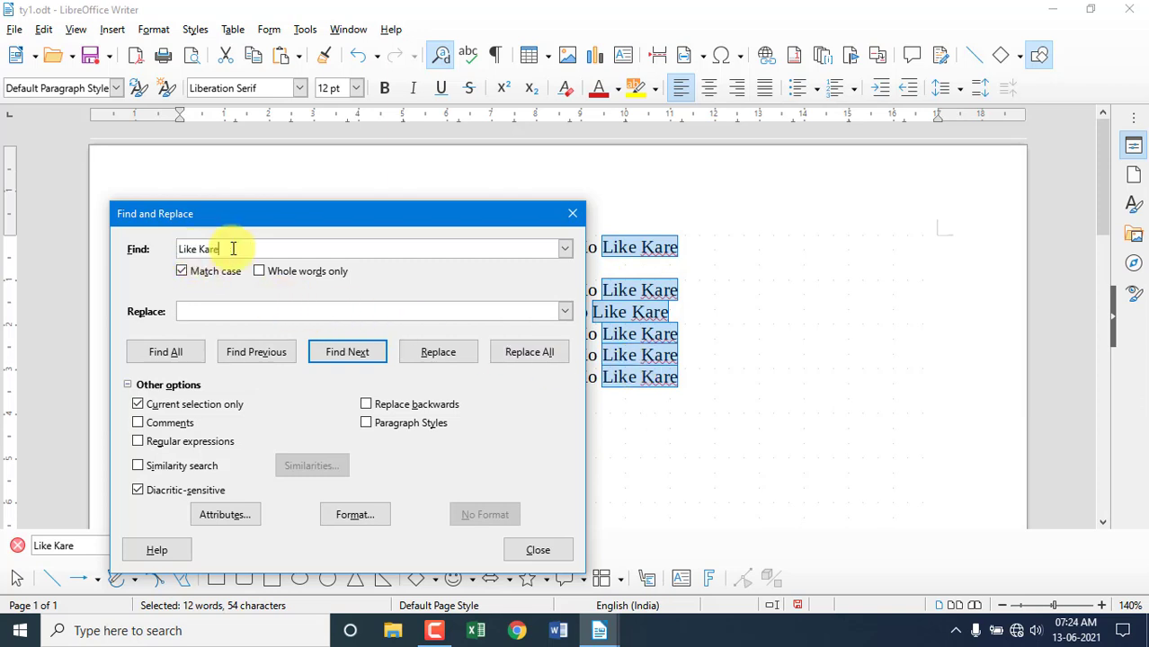
left_click(204, 315)
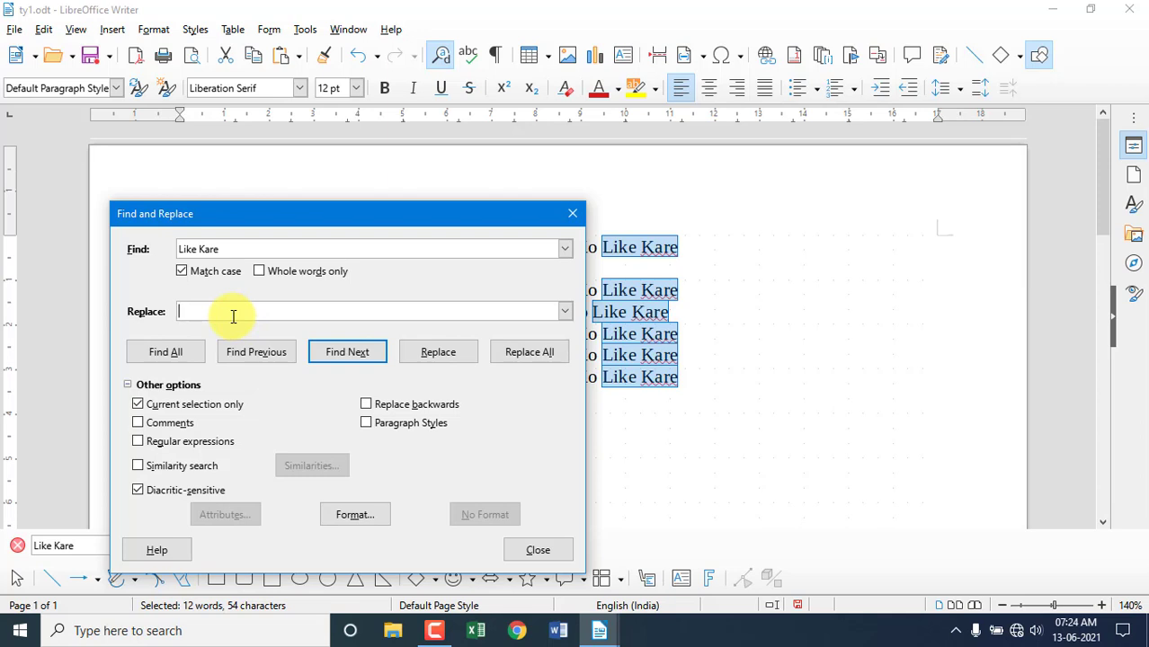
type("Like Kare Just")
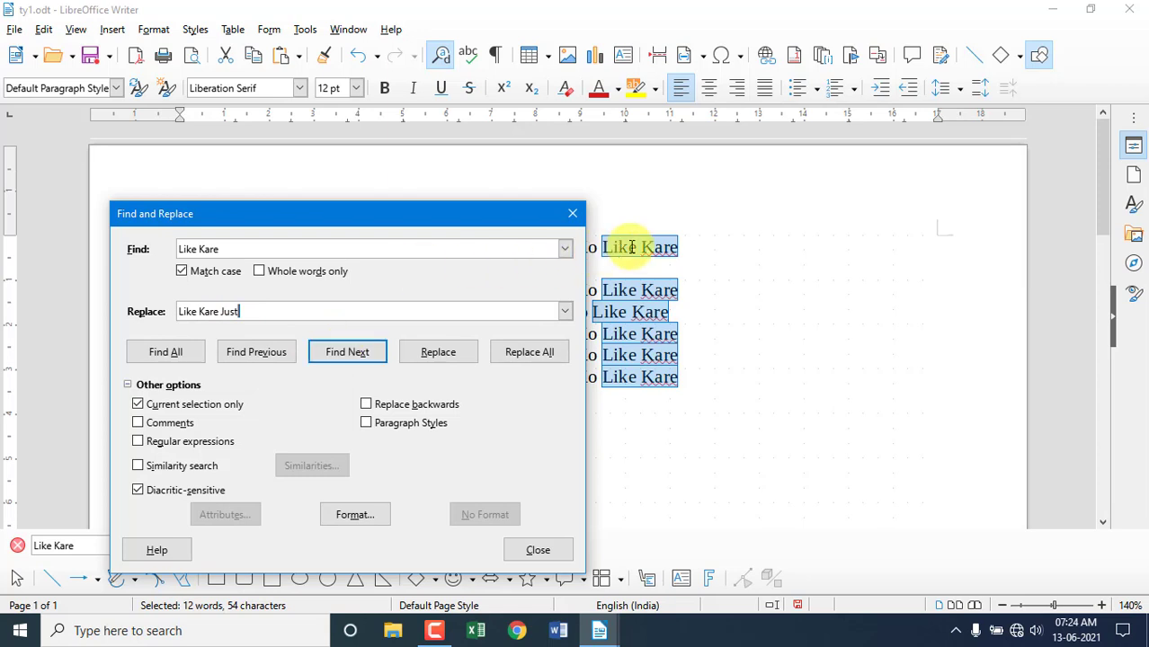
left_click(438, 354)
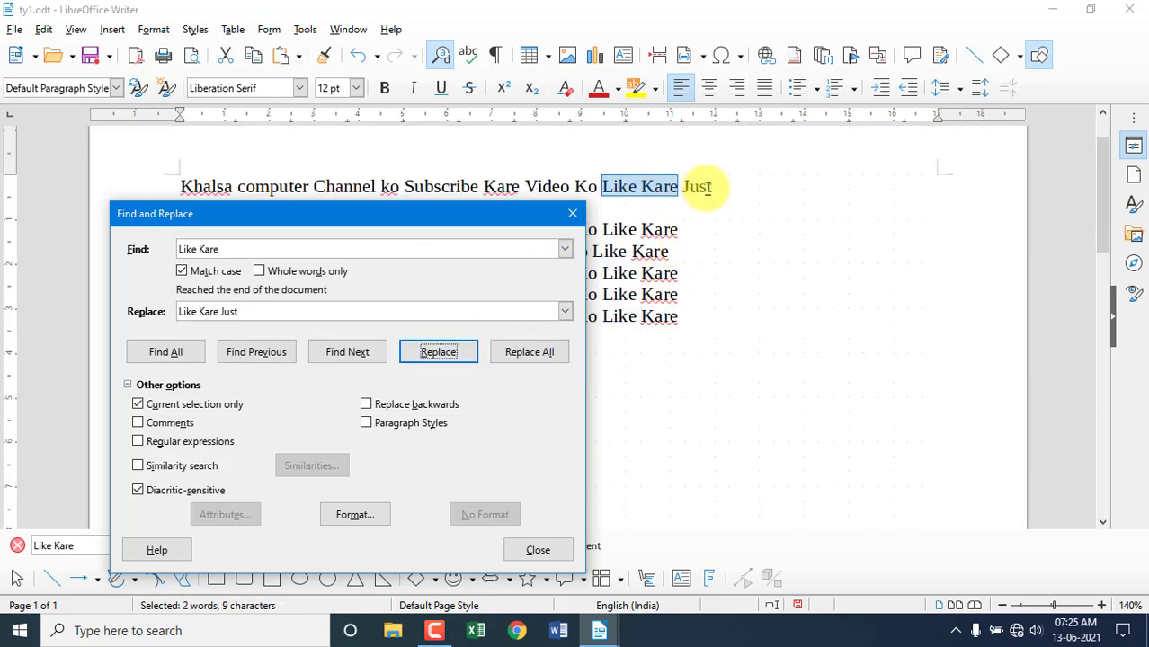
left_click(541, 357)
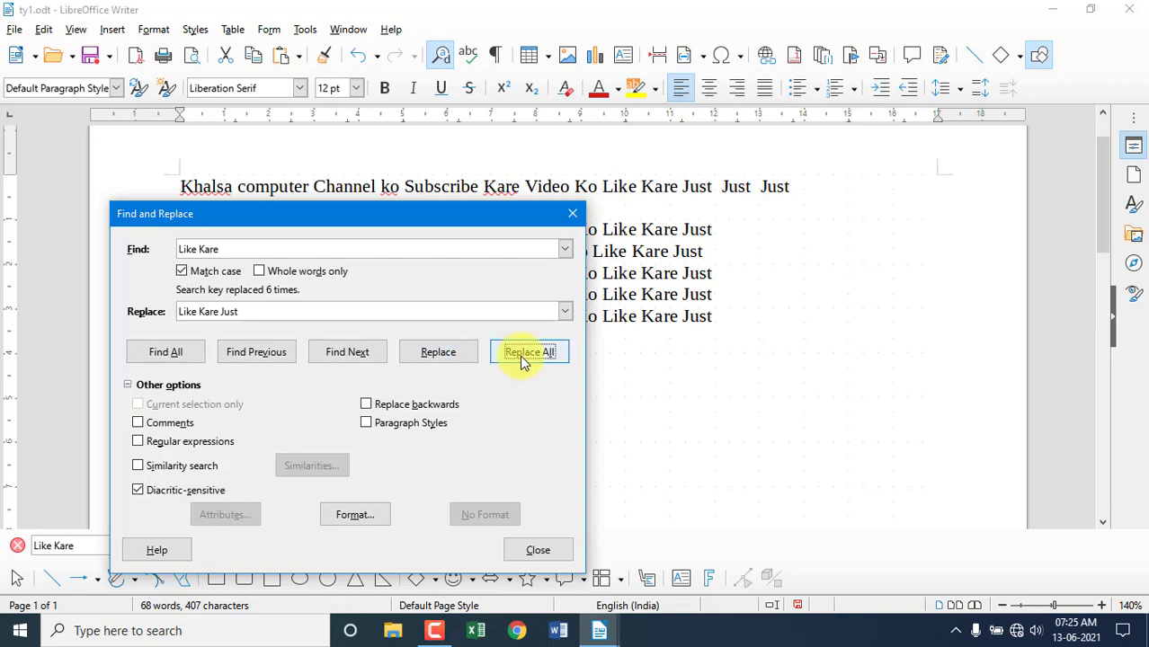
left_click(573, 214)
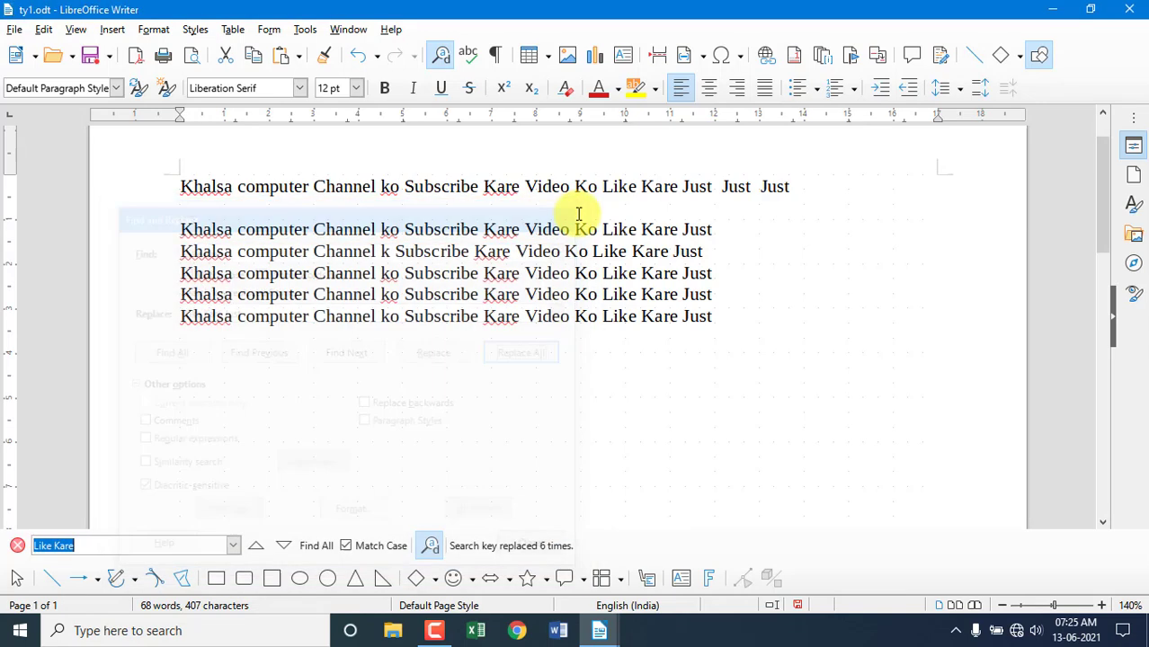
Copy the six lines and paste them repeatedly at the end until ty1.odt reaches seven pages.
left_click(44, 29)
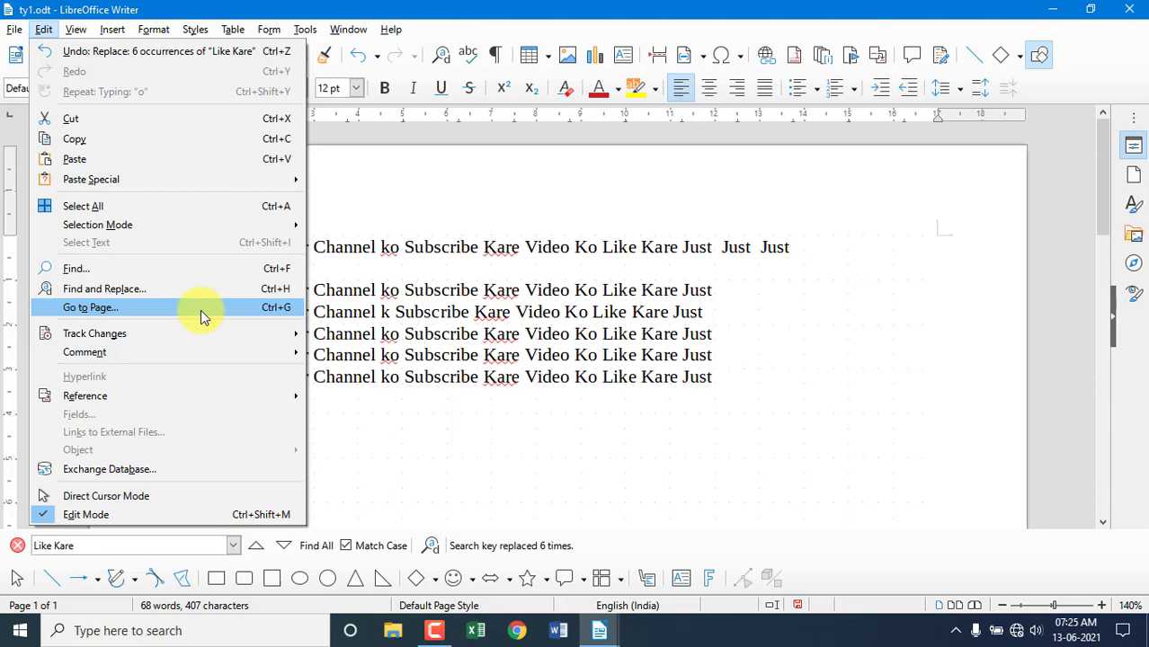
left_click(554, 419)
left_click_drag(736, 376, 92, 227)
key("ctrl+c")
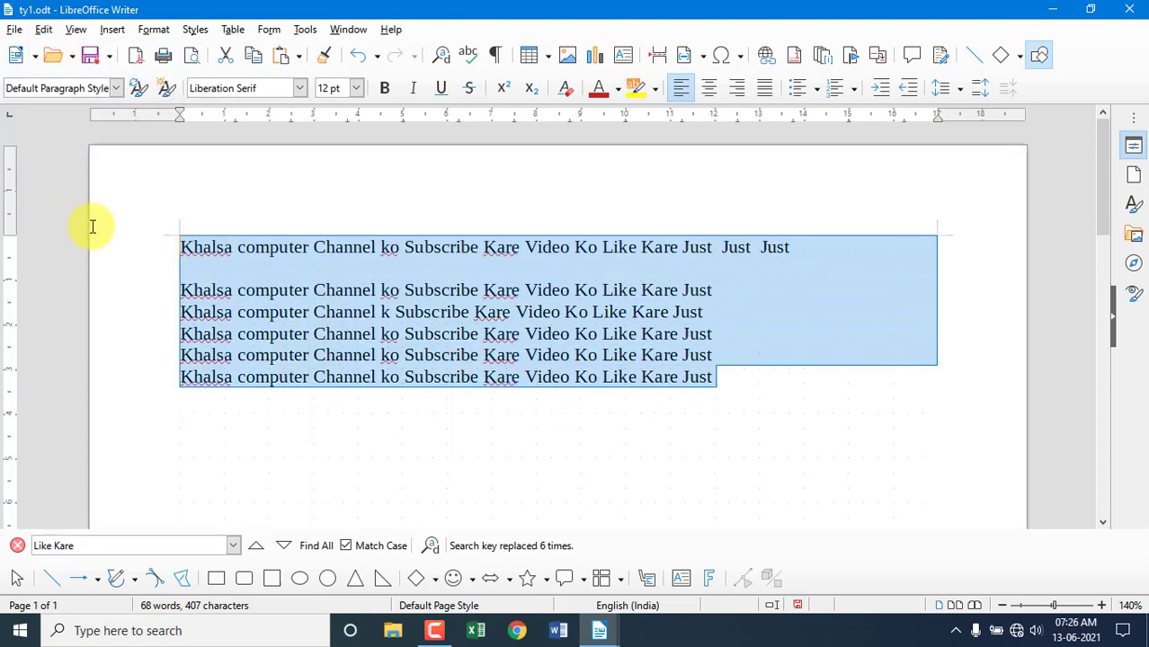
left_click(723, 378)
key("ctrl+v")
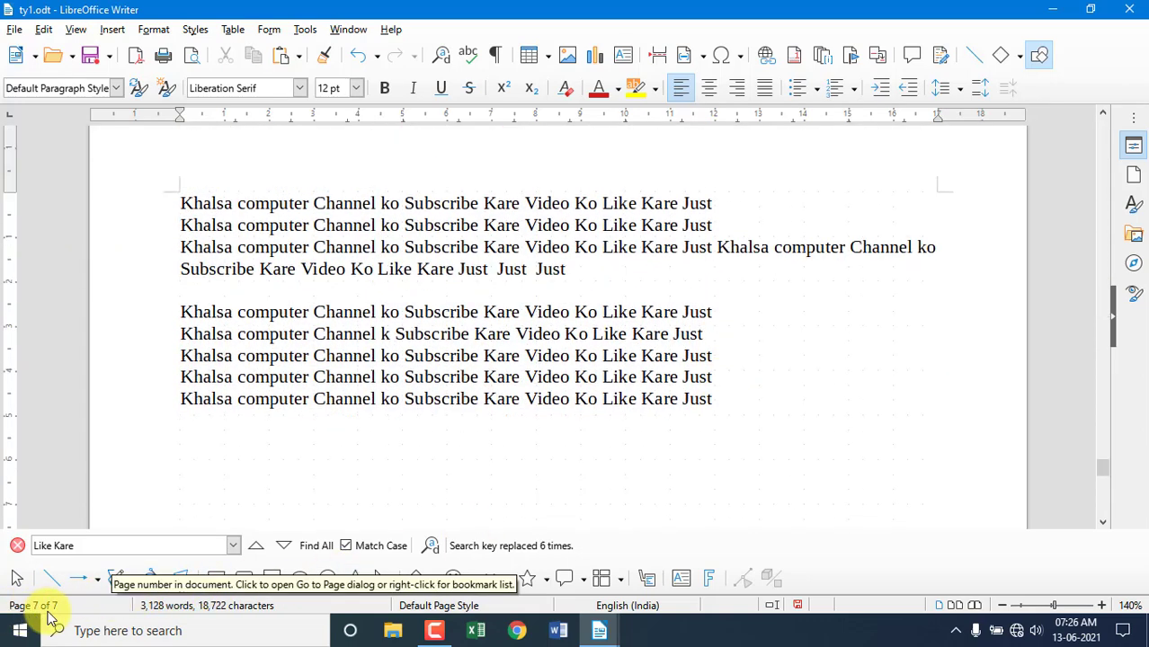
scroll(476, 398, "up", 5)
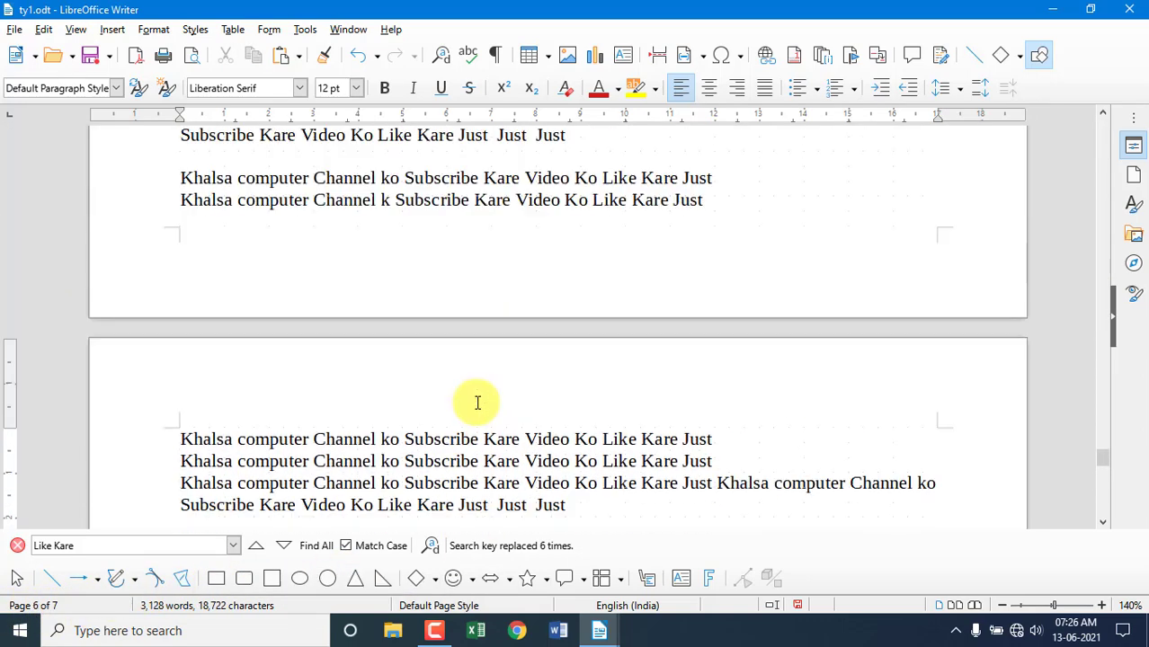
left_click(173, 438)
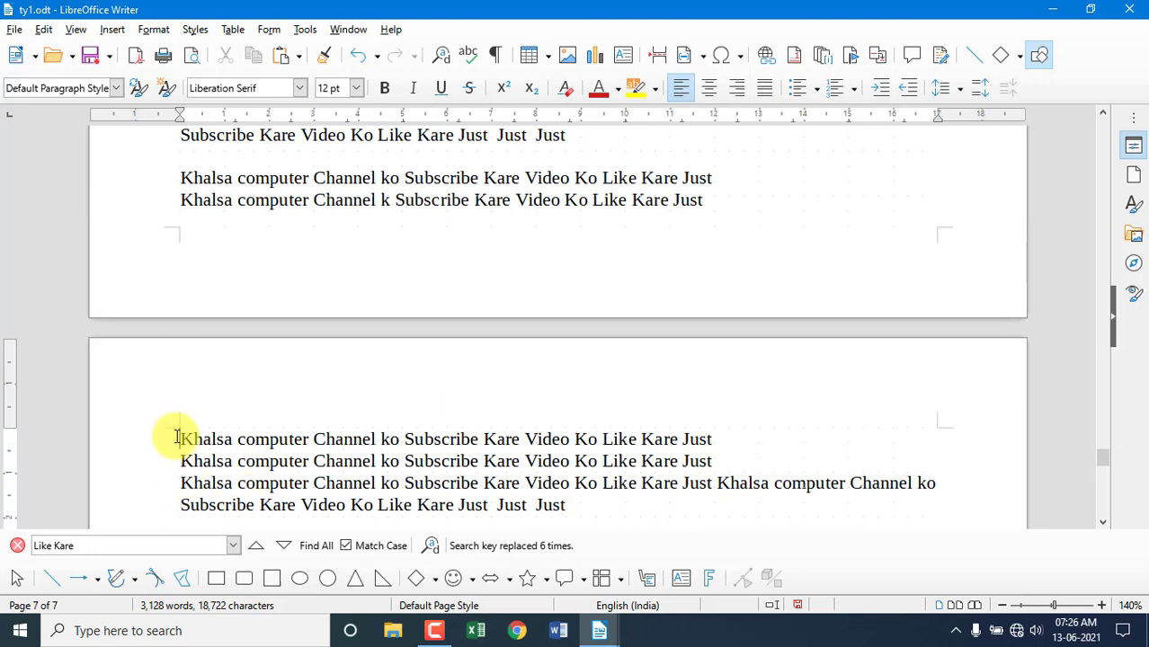
left_click(44, 30)
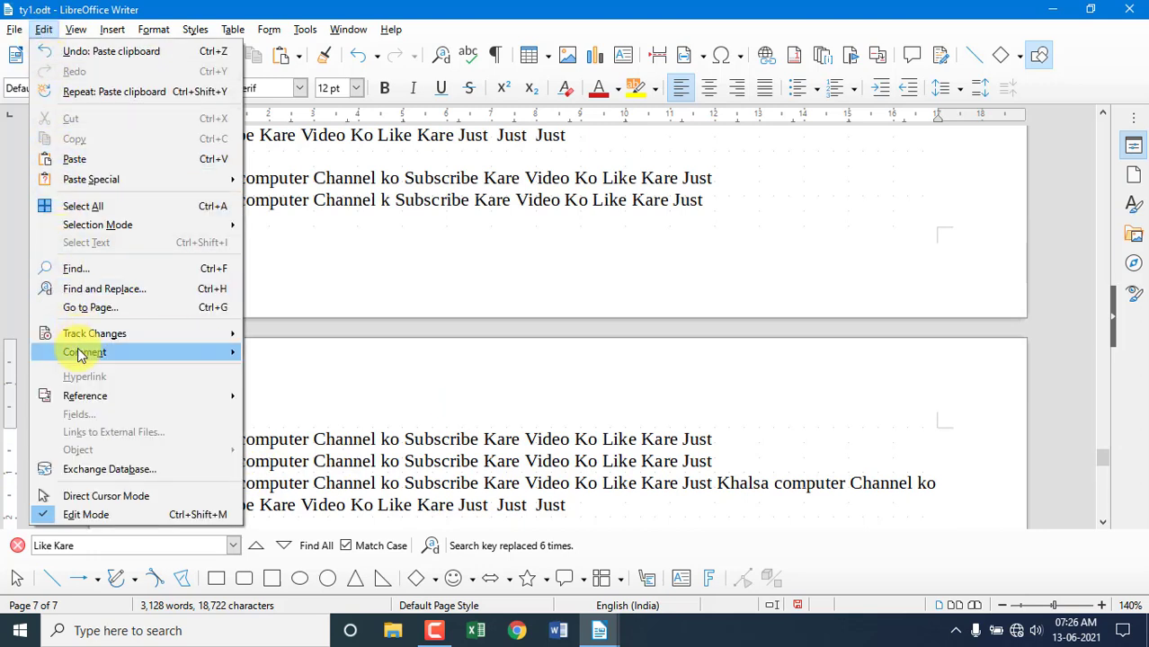
Jump to page 1 with Go to Page.
left_click(85, 308)
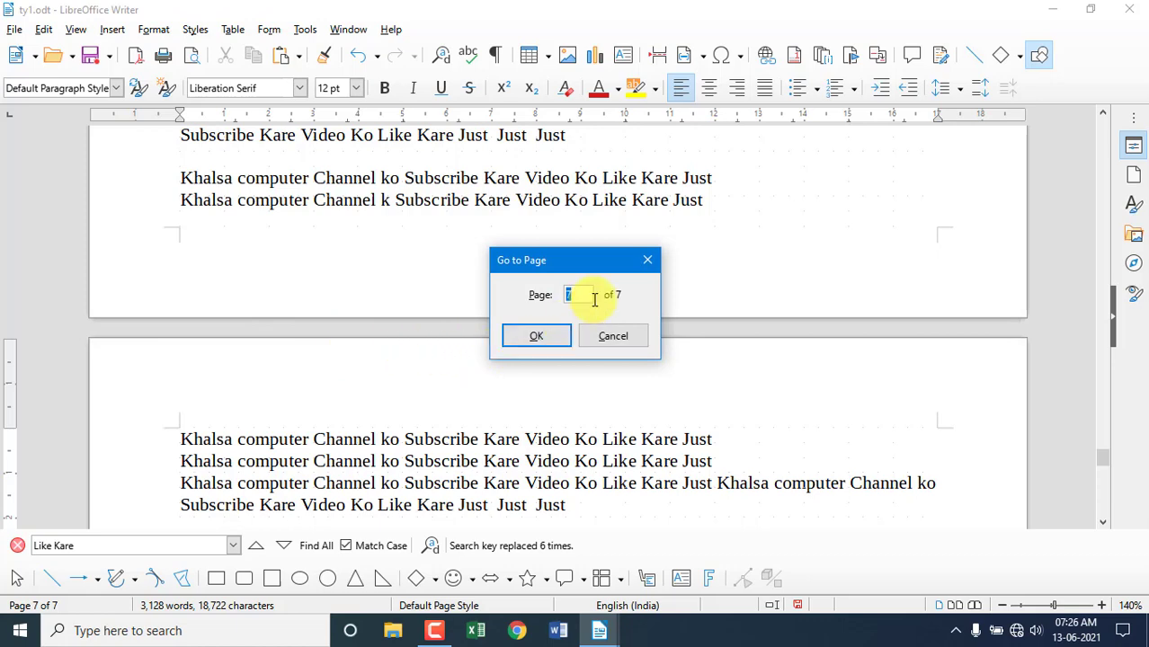
type("1")
left_click(538, 335)
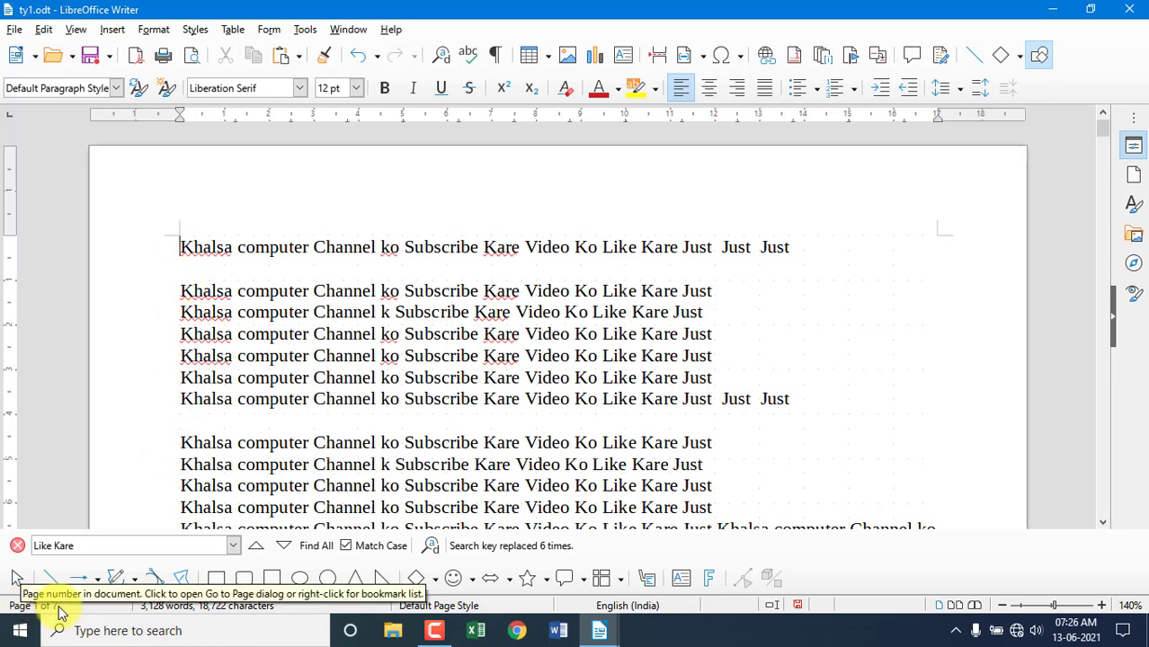
Browse the Edit menu's Comment submenu and the Insert menu, then find Direct Cursor Mode.
left_click(43, 29)
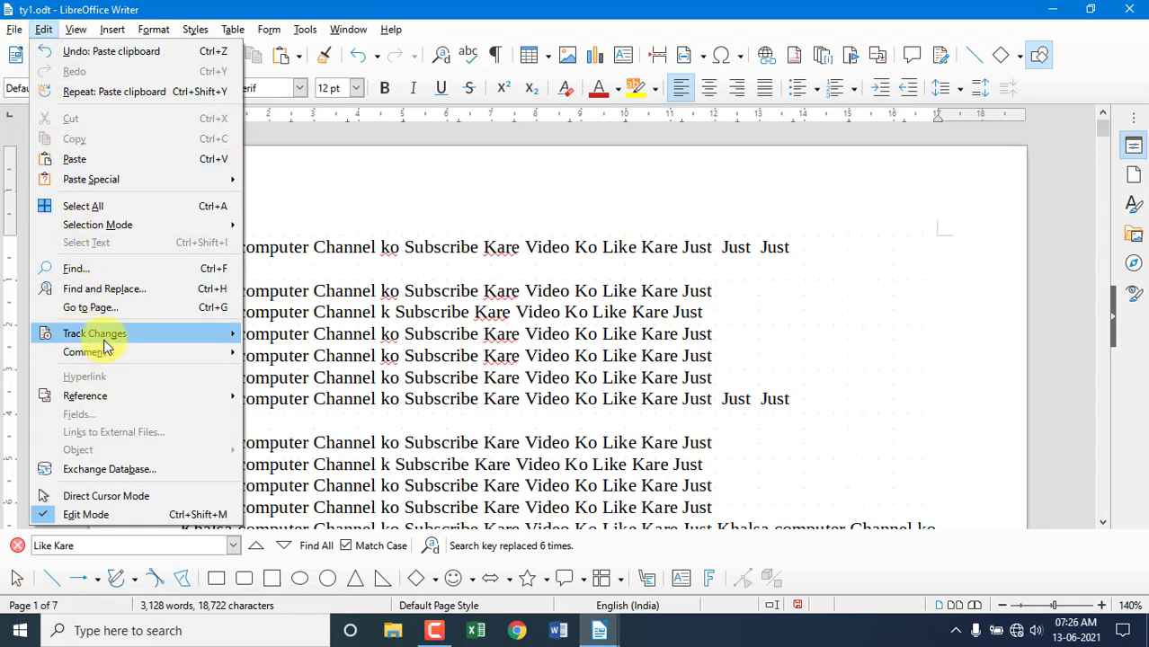
mouse_move(94, 337)
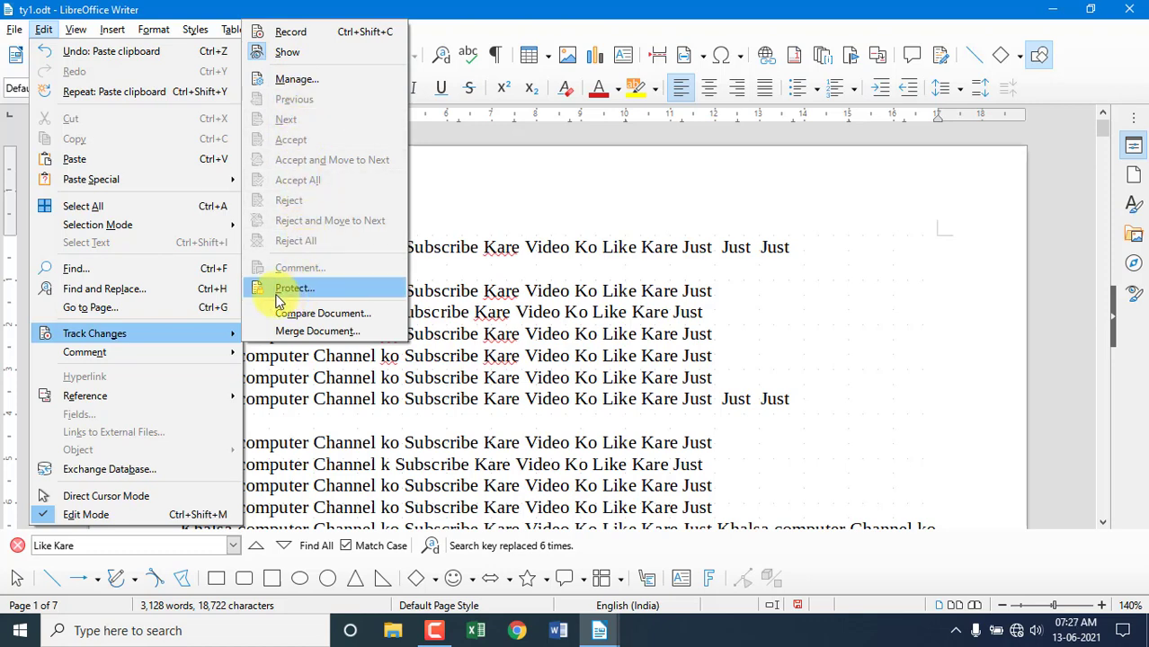
mouse_move(93, 358)
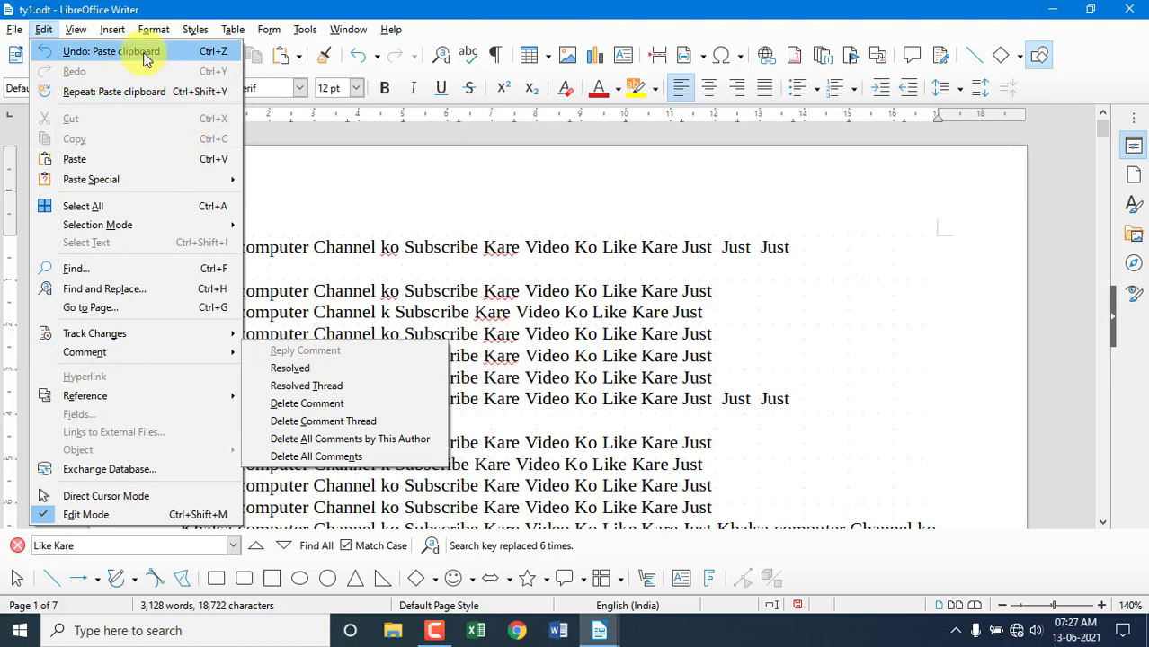
mouse_move(115, 33)
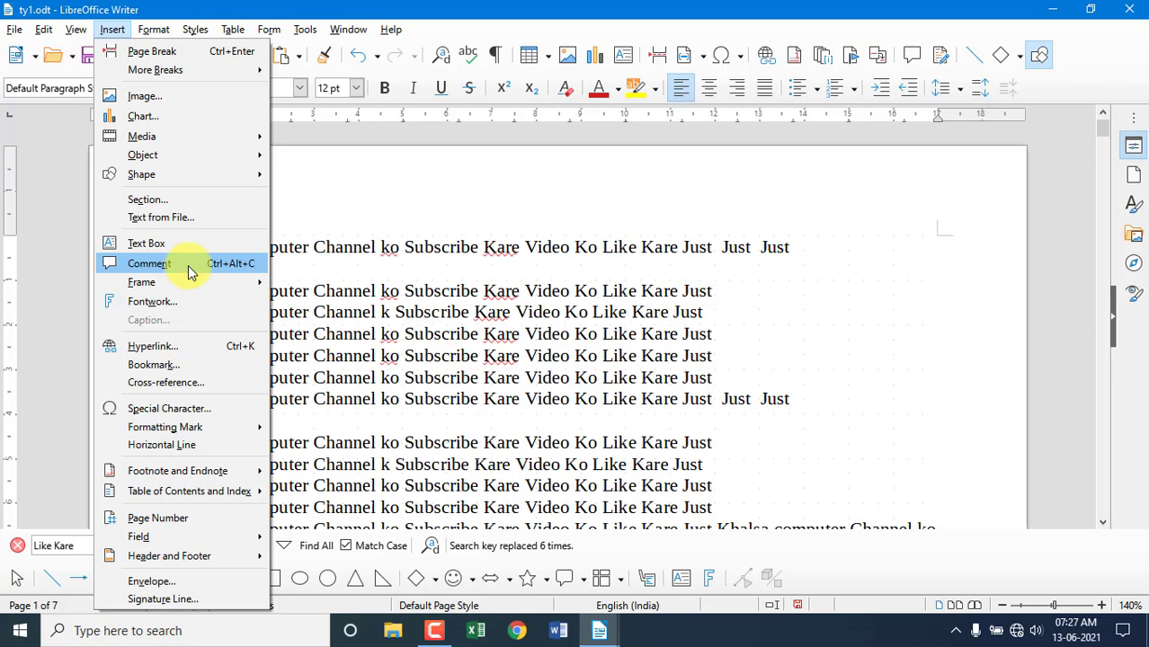
mouse_move(43, 33)
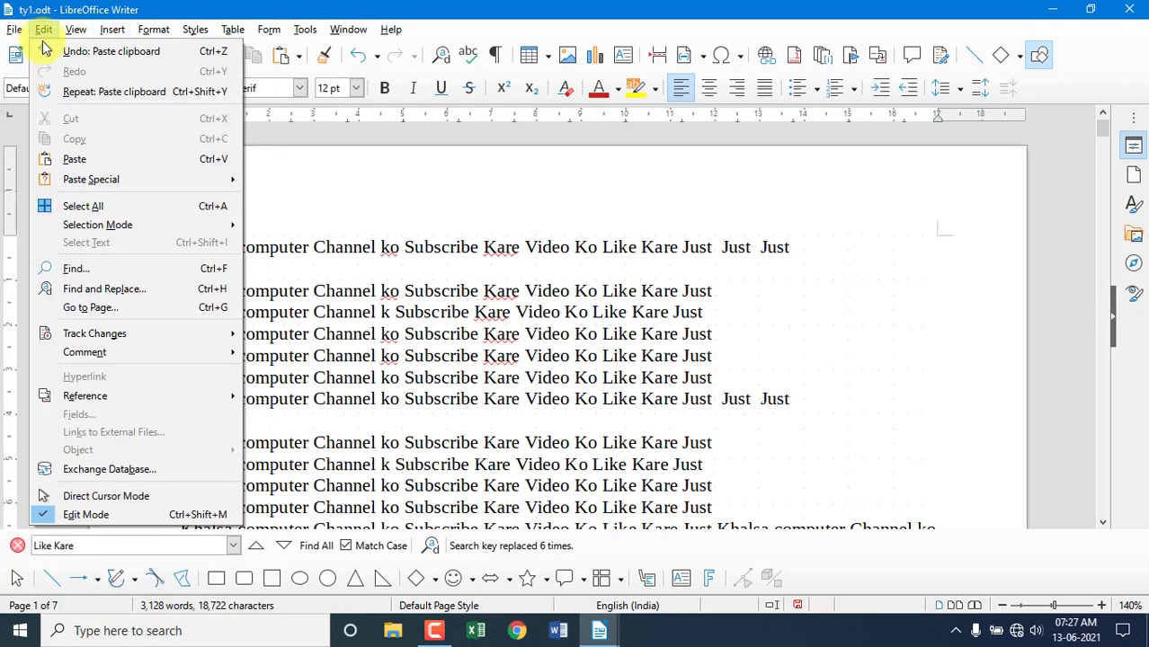
mouse_move(159, 355)
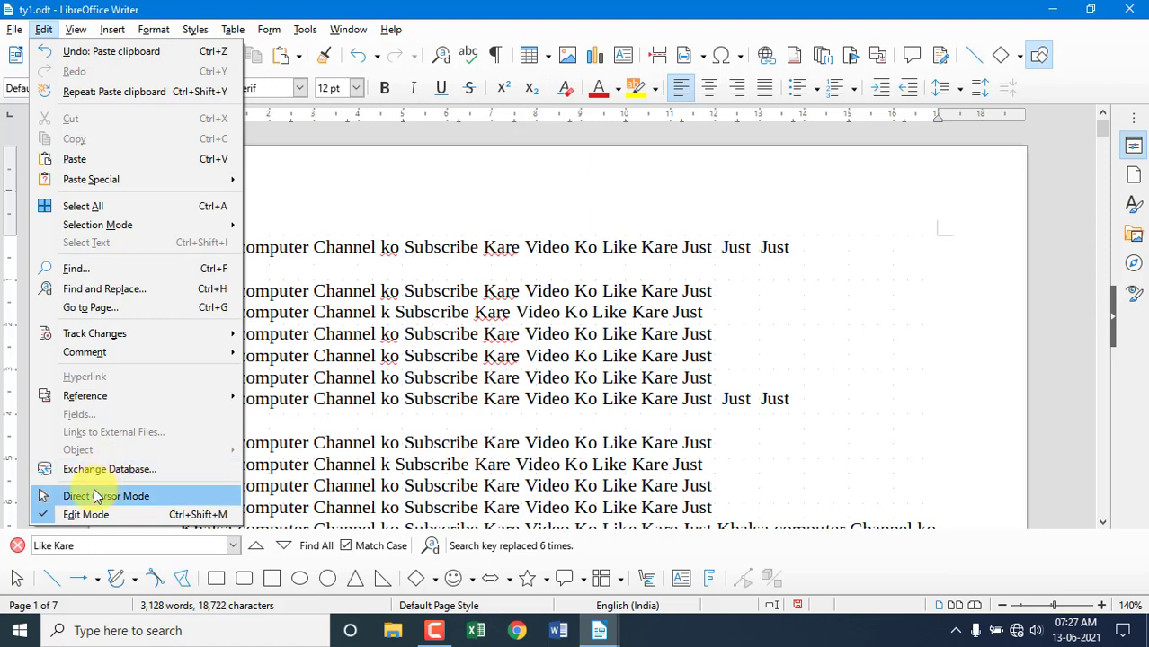
Type four sample lines (dhfd, fgjhfgjf, gjfgjgf, gjfgj) at the end of page 7.
left_click(888, 366)
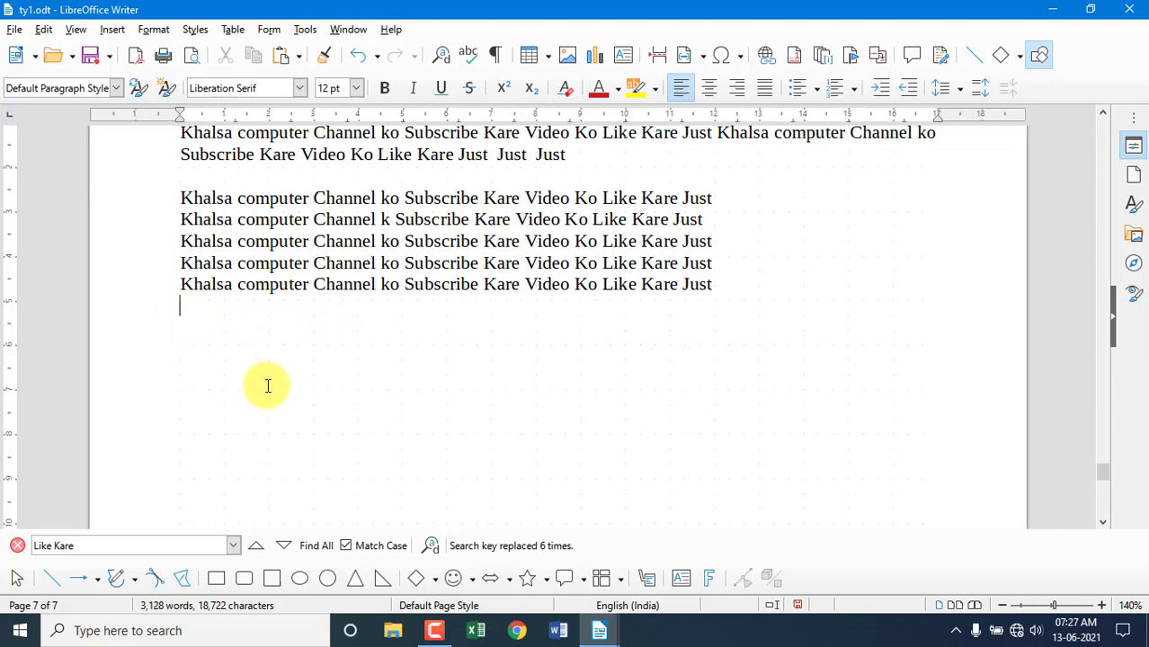
type("dhfd")
key("Return")
type("fgjhfgjf")
key("Return")
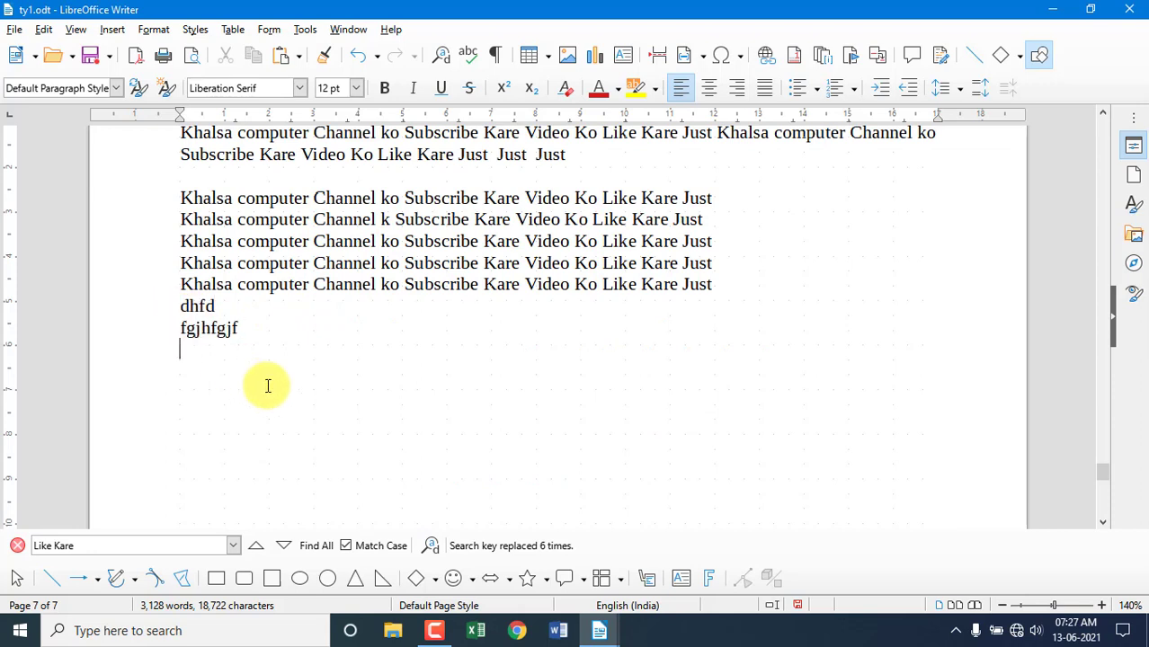
type("gjfgjgf")
key("Return")
type("gjfgj")
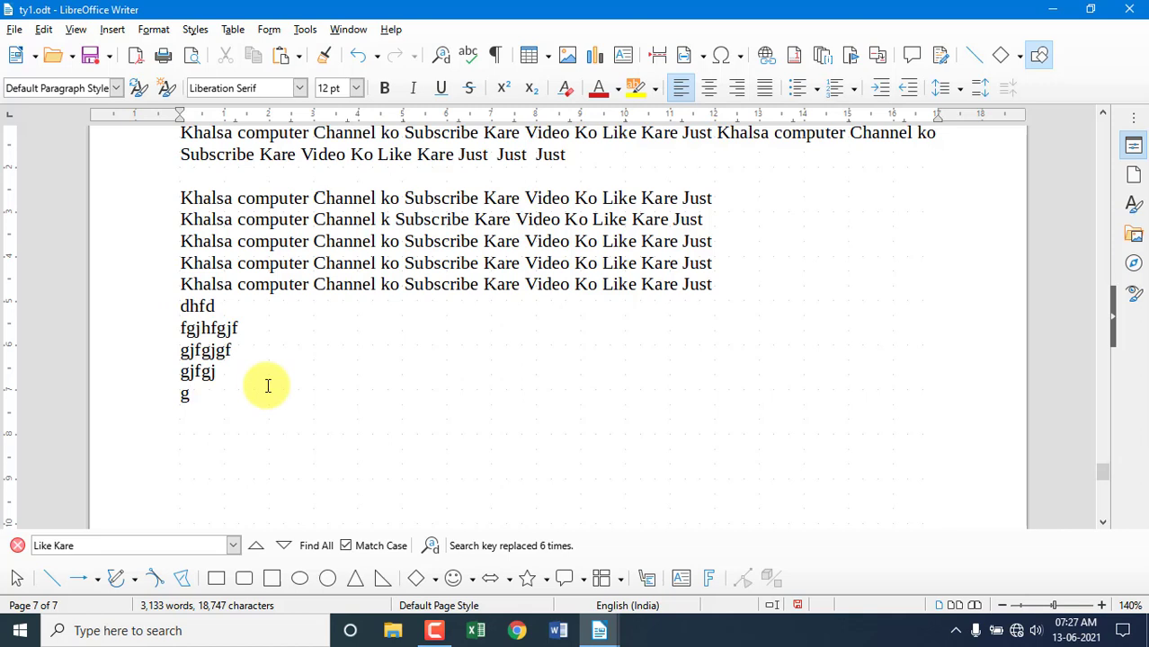
Turn on Direct Cursor Mode and place 'hyryrey', 'jurtfjurrturturturtur' and 'rurturturu' in empty spots.
left_click(44, 29)
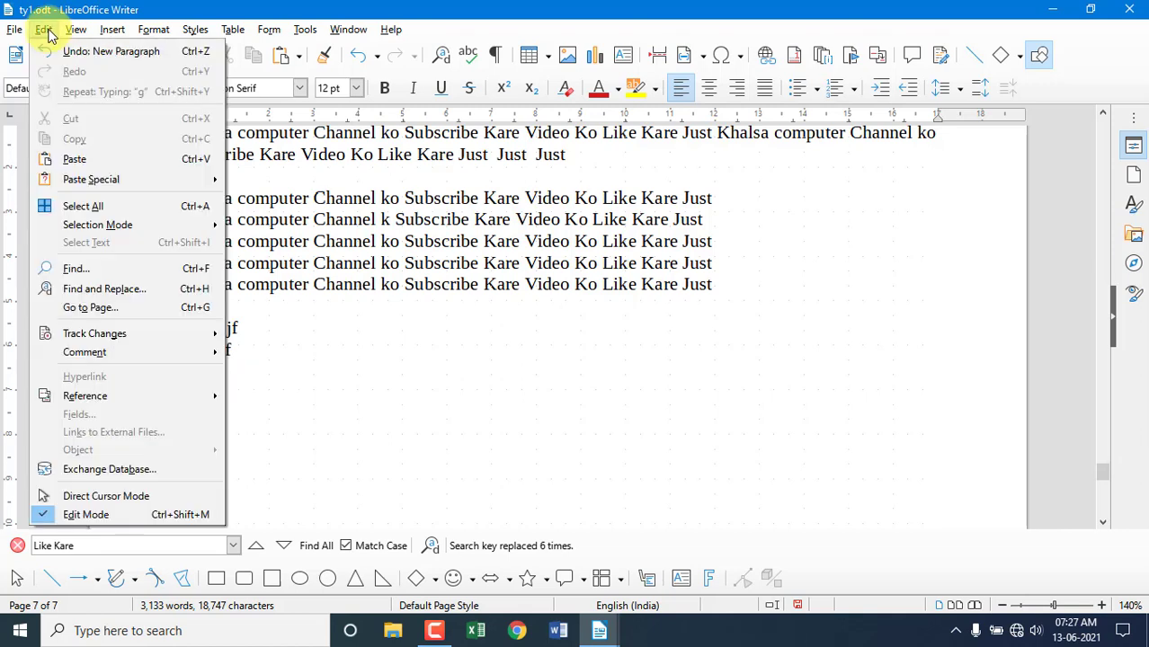
left_click(84, 497)
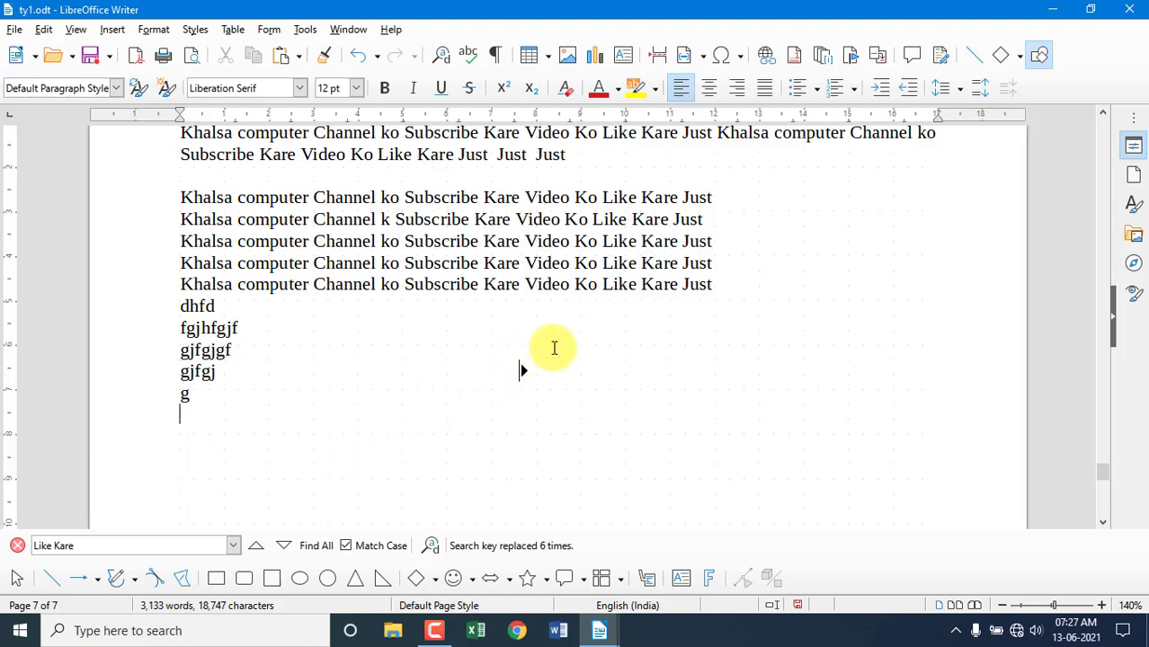
left_click(779, 392)
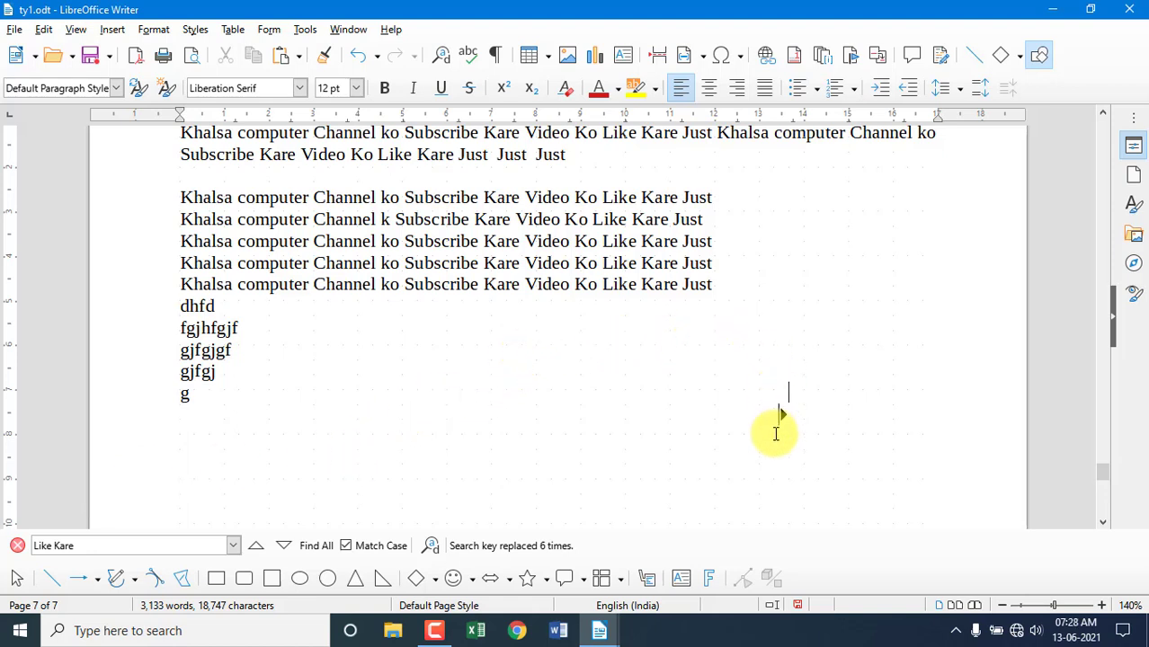
type("hyryrey")
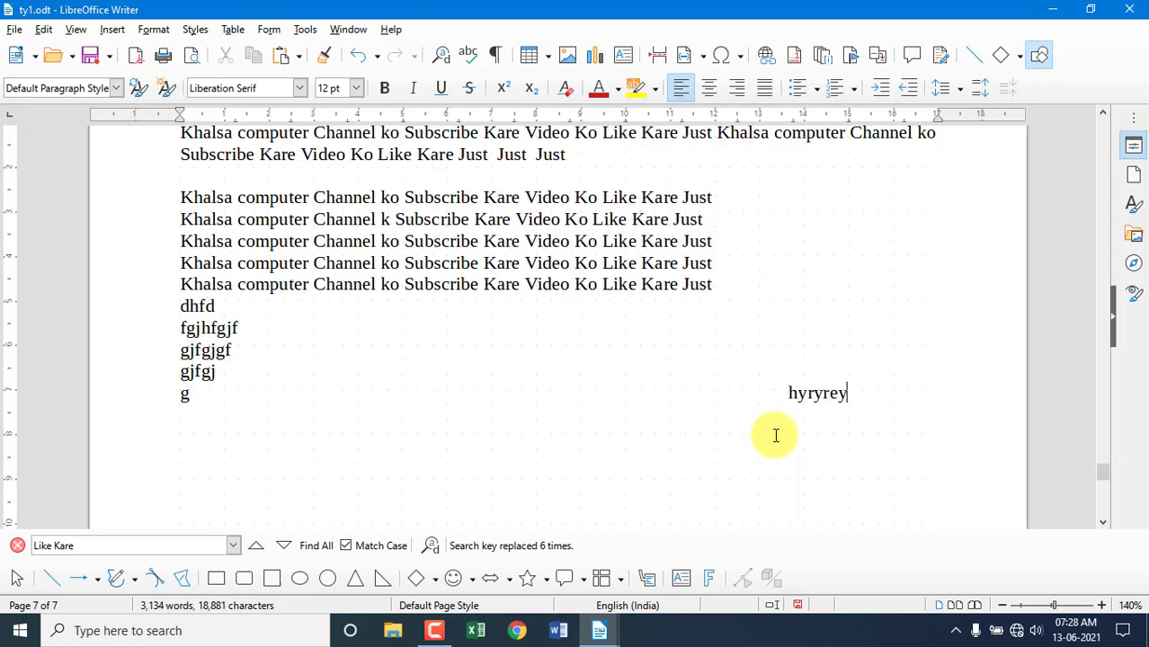
left_click(360, 454)
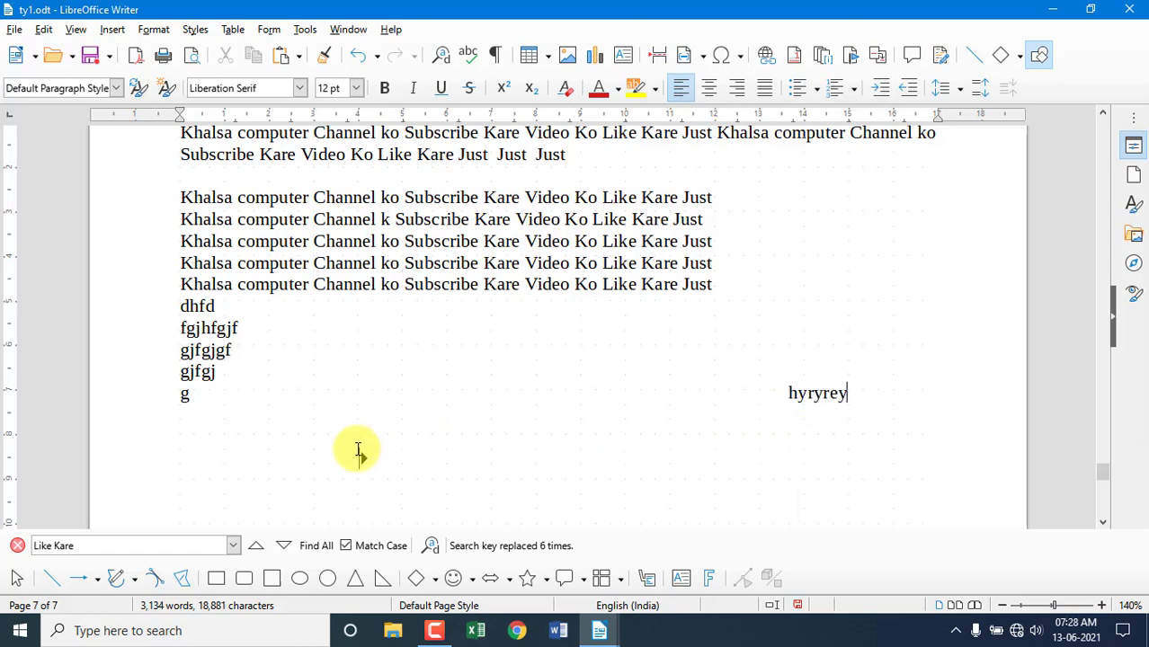
type("jurtfjurrturt")
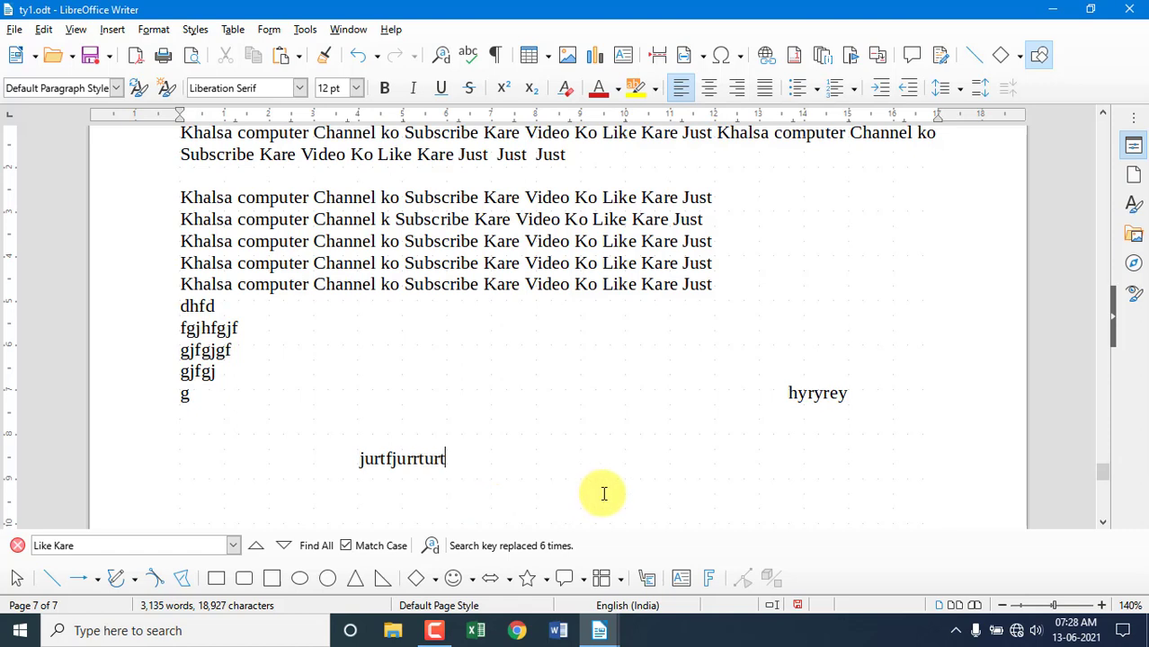
type("urturturt")
left_click(728, 518)
type("rurturturu")
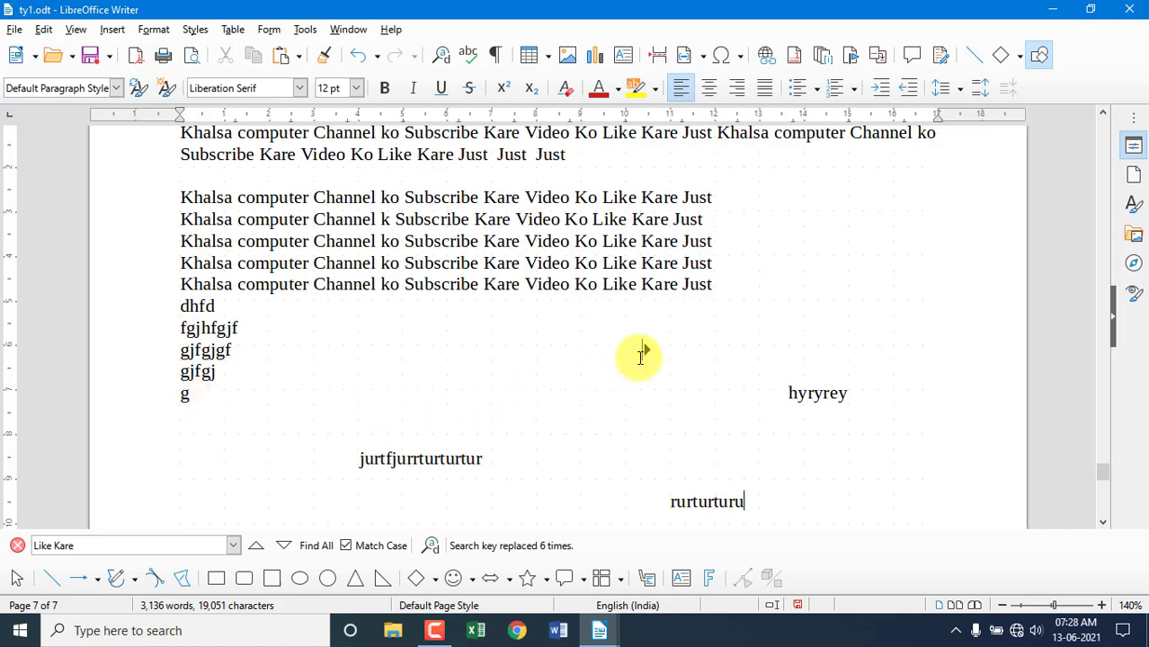
left_click(50, 32)
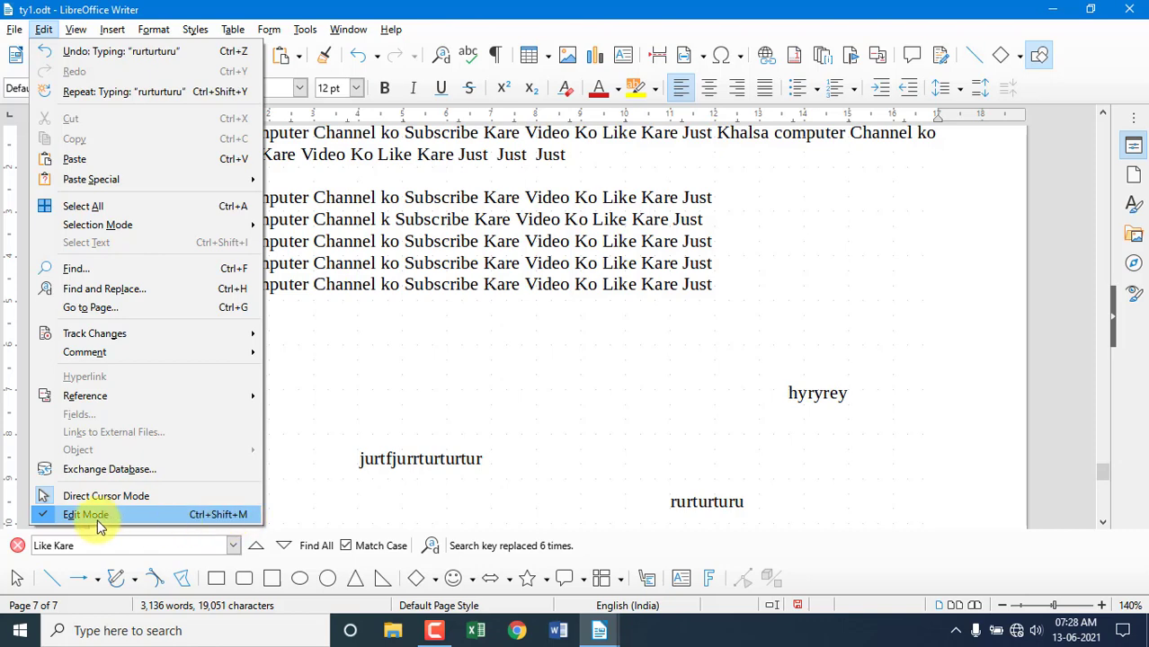
Switch off Edit Mode to make ty1.odt read-only.
left_click(15, 29)
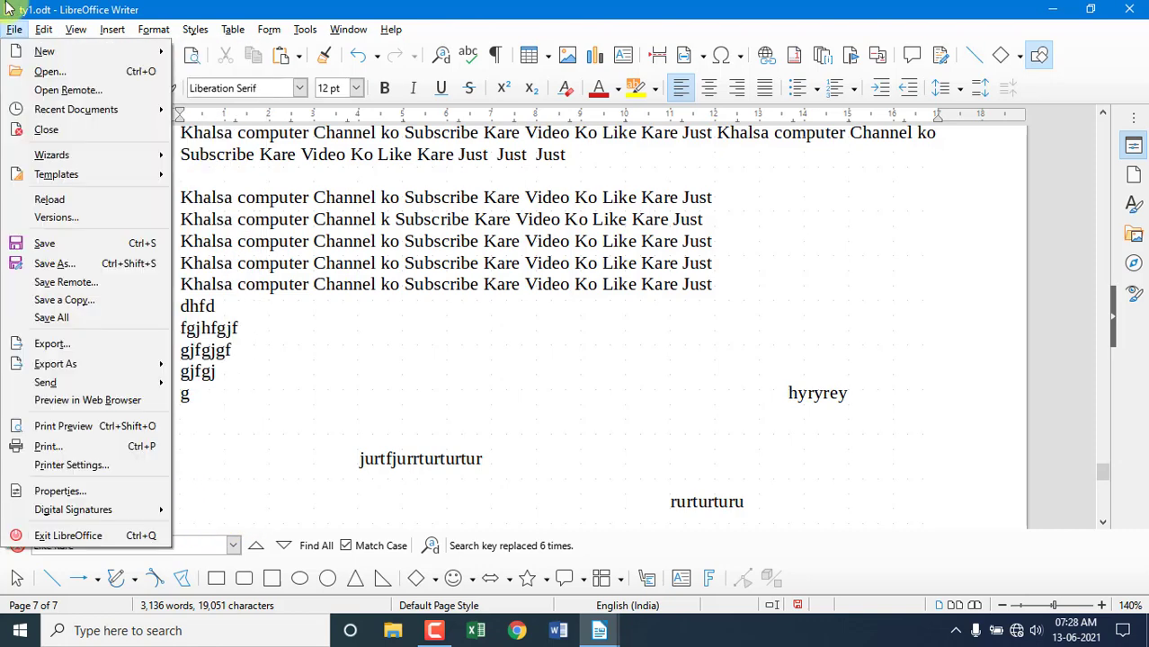
left_click(315, 352)
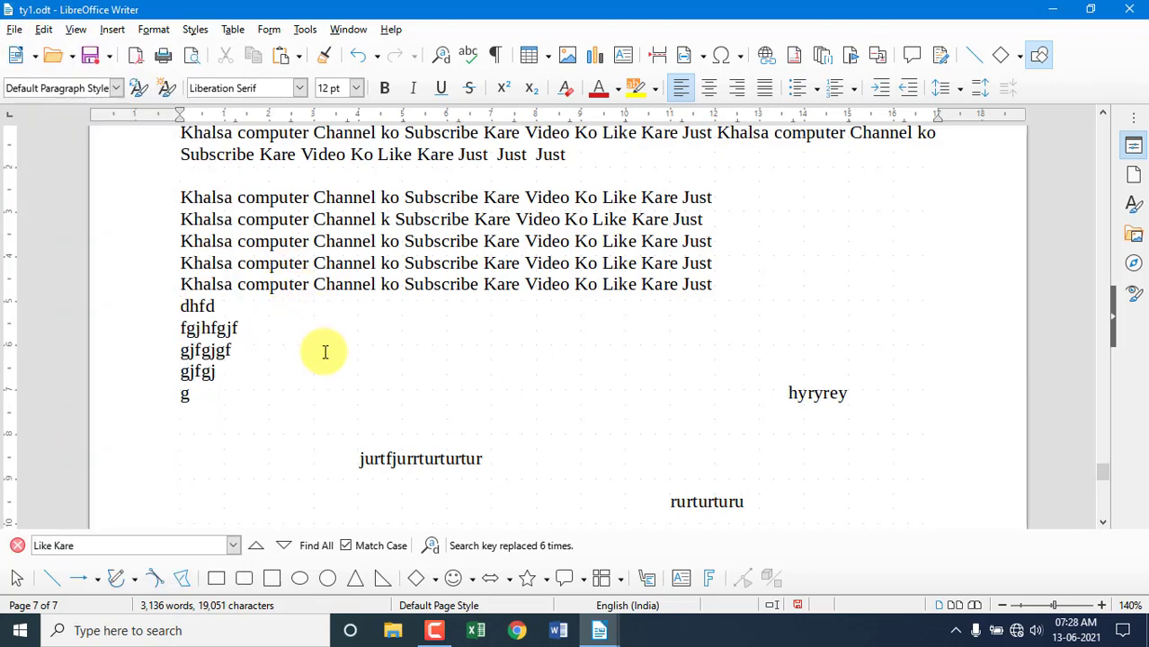
left_click(45, 30)
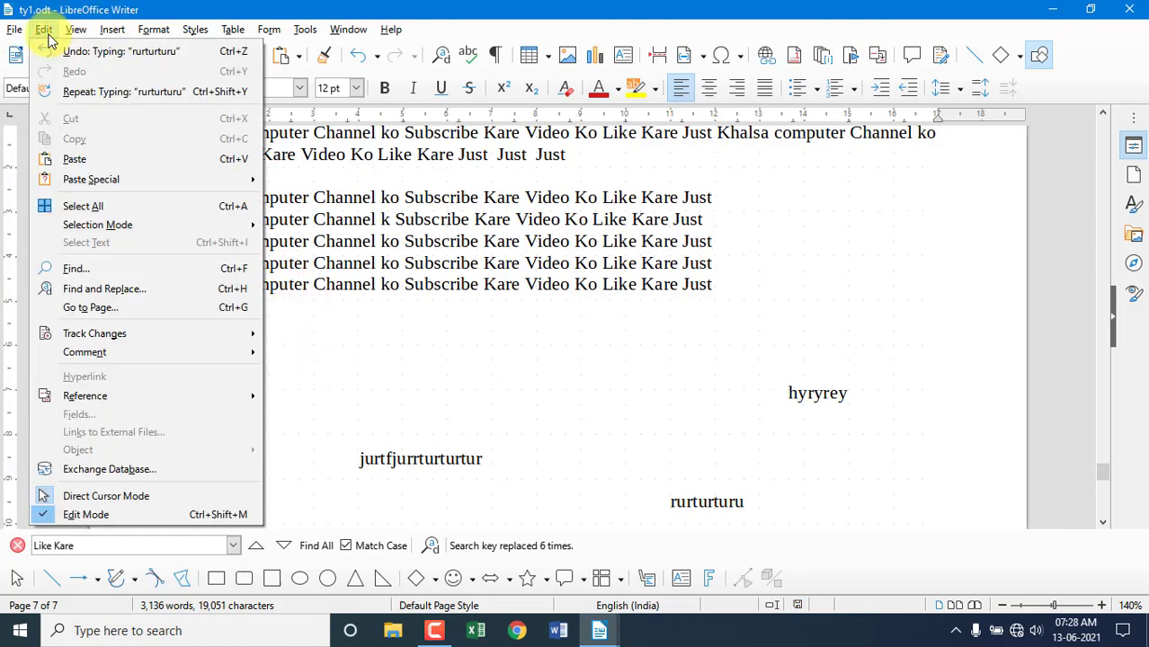
left_click(104, 523)
Scroll back to page 1 and test that text can be selected but not edited.
scroll(354, 262, "up", 10)
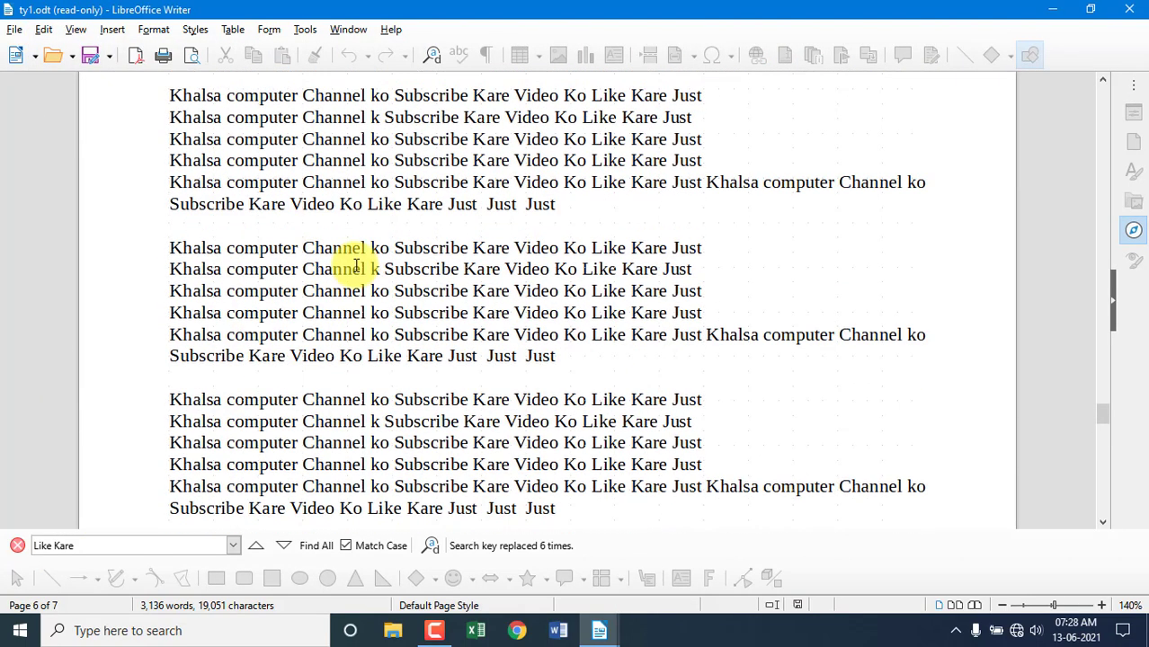
scroll(356, 267, "up", 4)
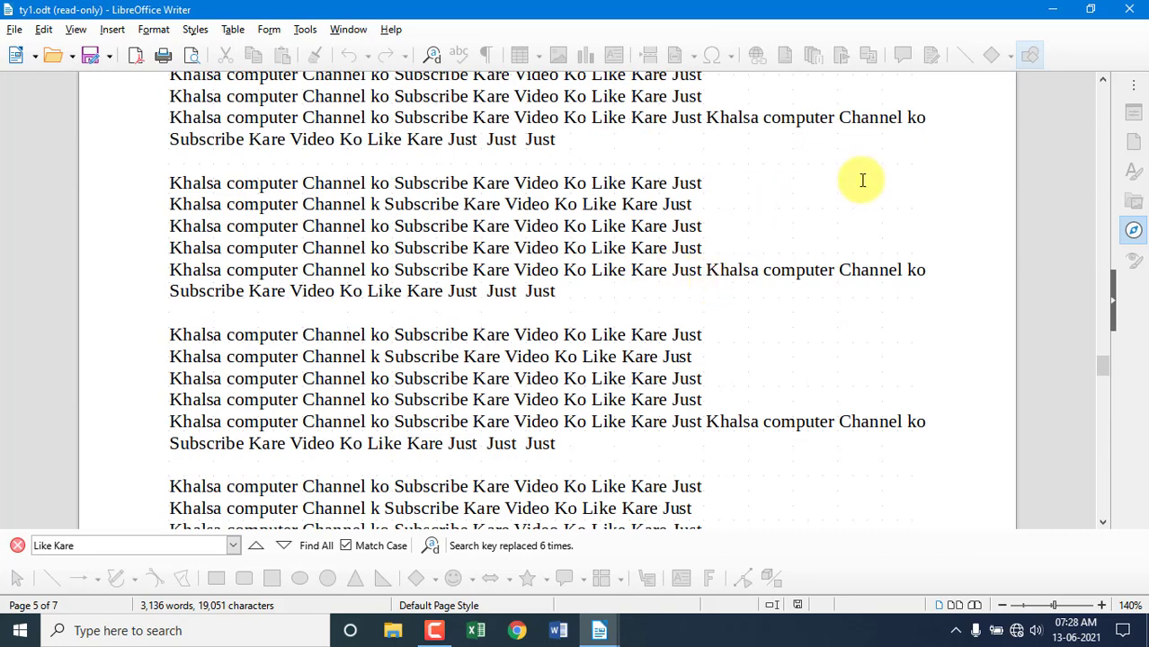
left_click_drag(1104, 369, 1100, 83)
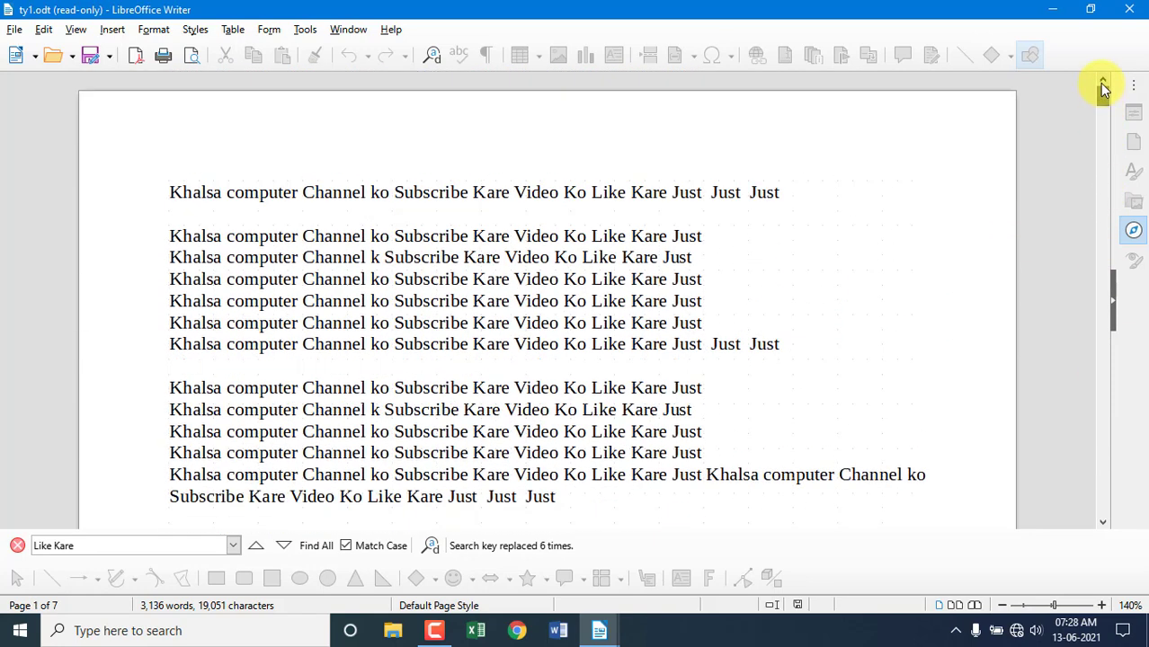
left_click_drag(333, 192, 154, 187)
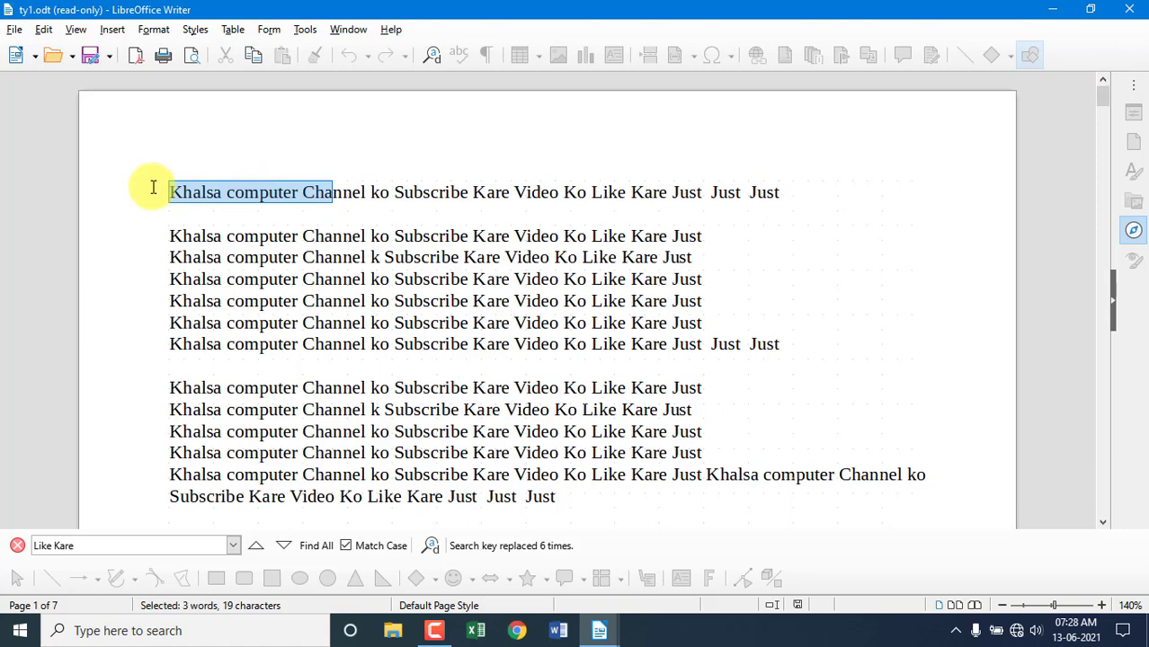
left_click(184, 216)
left_click(47, 29)
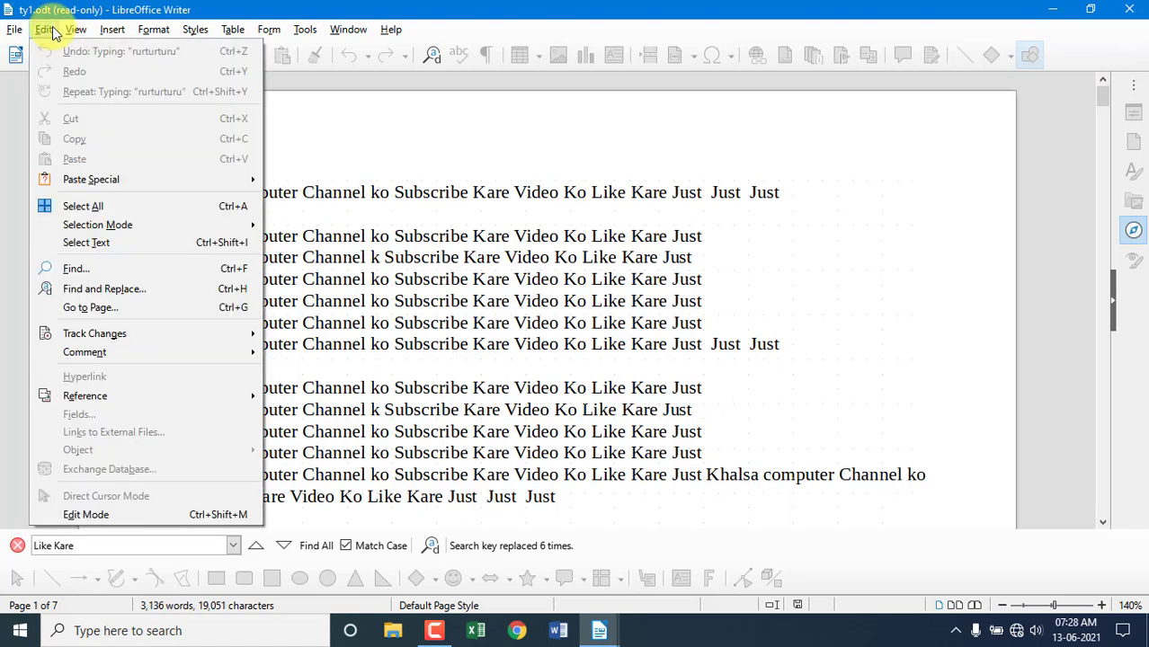
Tick Edit Mode again so ty1.odt is no longer read-only.
left_click(96, 515)
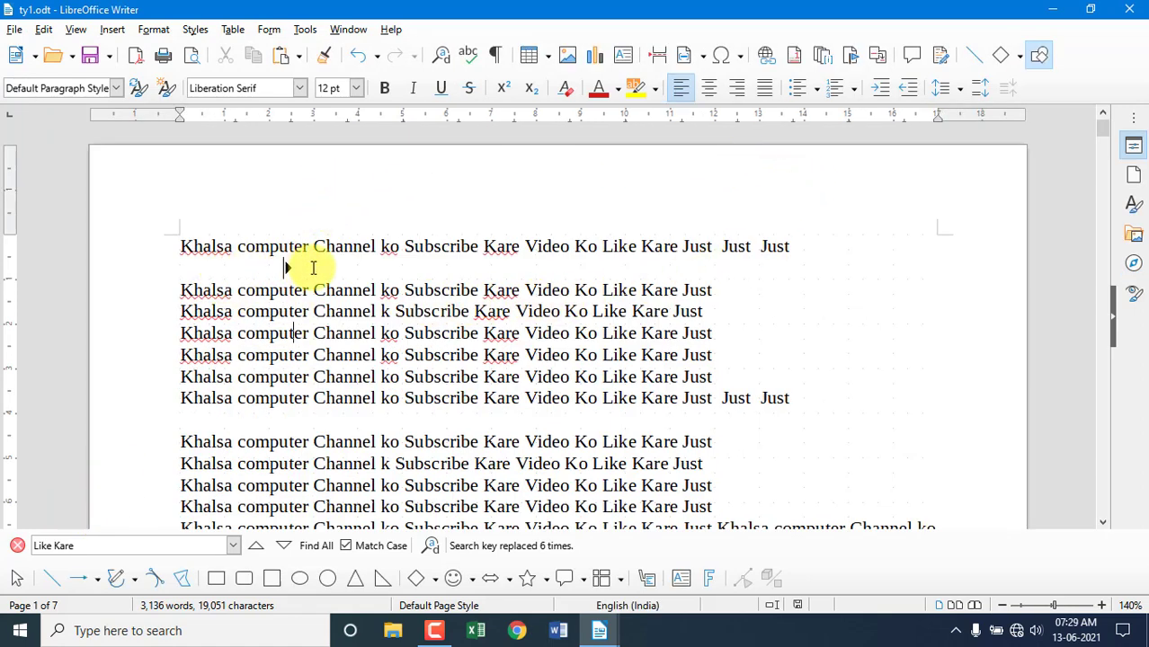
scroll(642, 326, "down", 1)
scroll(643, 325, "down", 1)
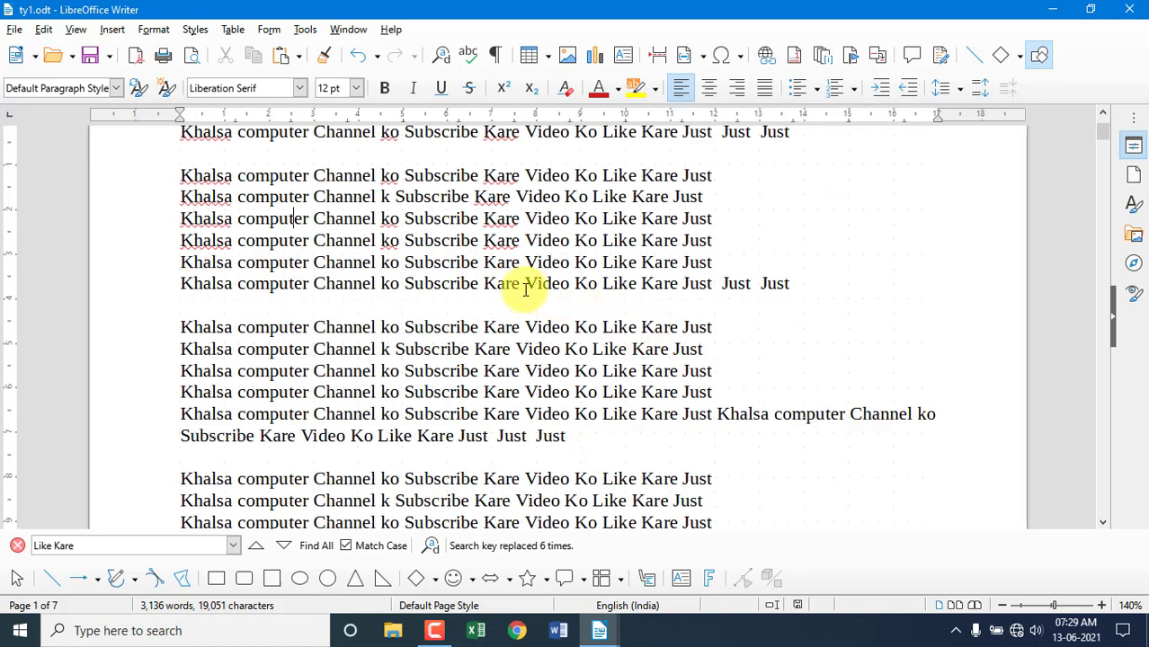
scroll(240, 243, "up", 2)
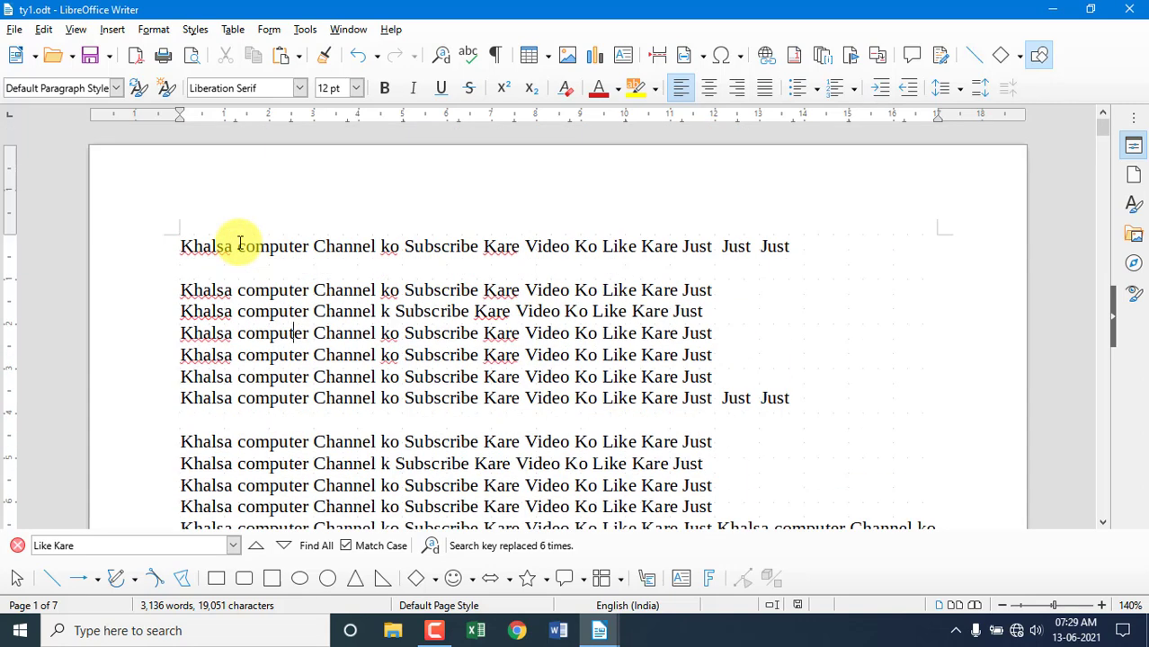